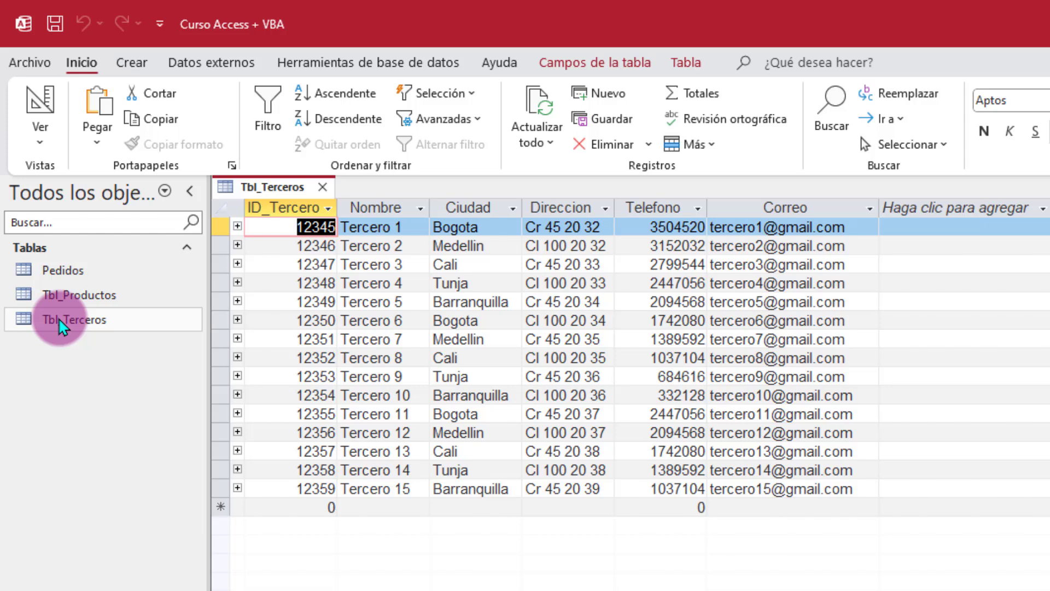
Step: Switch Tbl_Terceros from datasheet view to Vista Diseño via the Ver menu
{"action": "right_click", "coordinate": [279, 187]}
{"action": "left_click", "coordinate": [808, 249]}
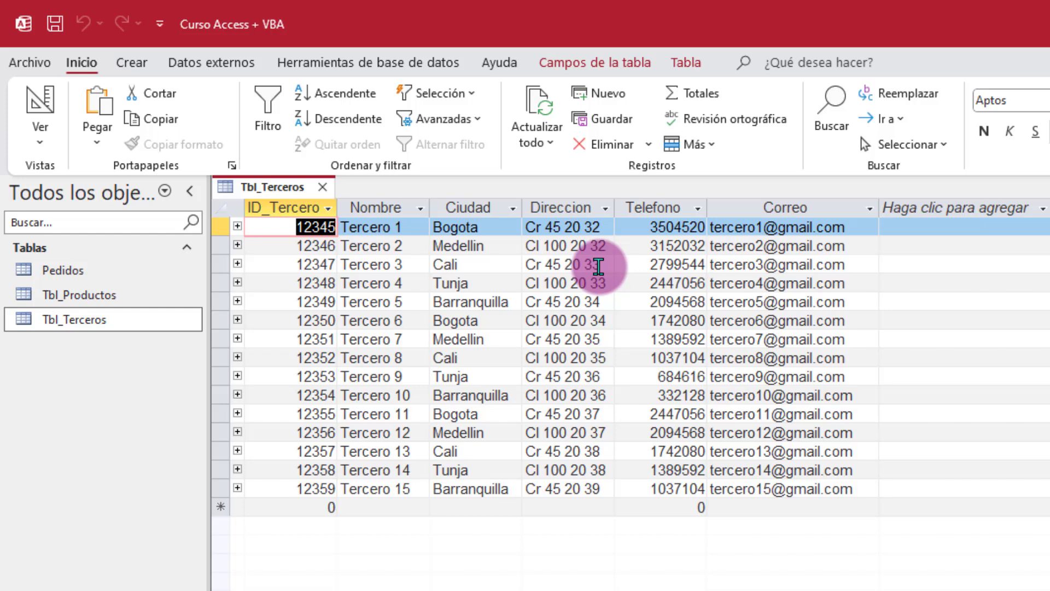
{"action": "right_click", "coordinate": [279, 189]}
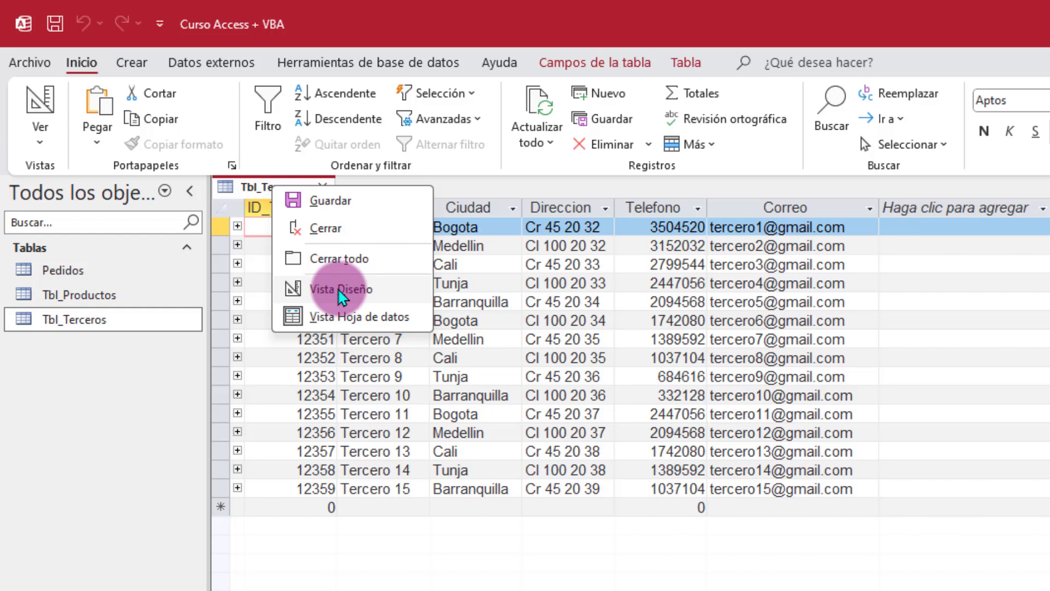
{"action": "left_click", "coordinate": [80, 64]}
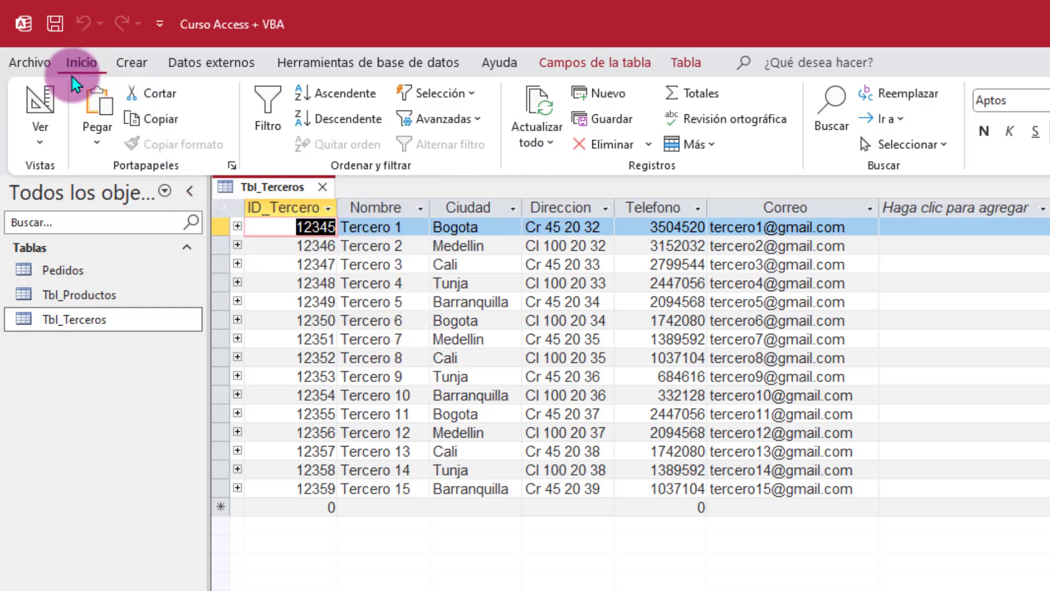
{"action": "left_click", "coordinate": [39, 141]}
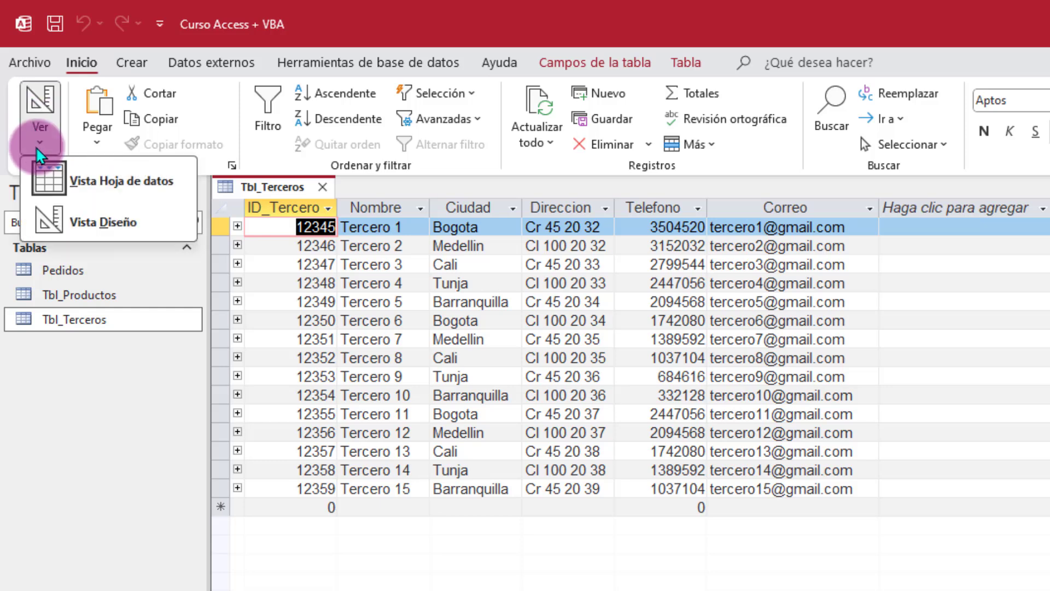
{"action": "left_click", "coordinate": [100, 224]}
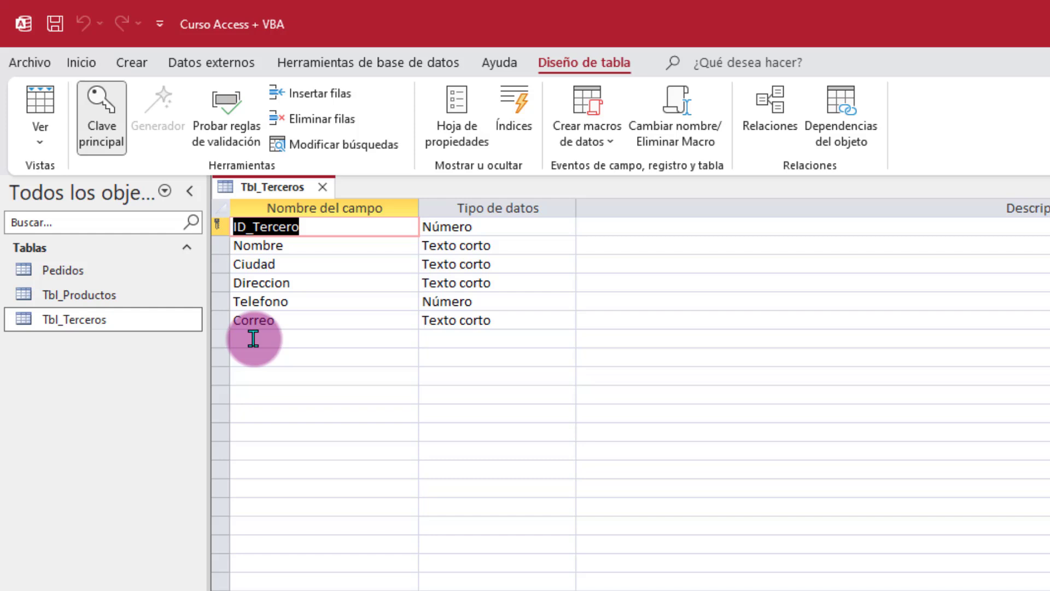
{"action": "left_click", "coordinate": [251, 339]}
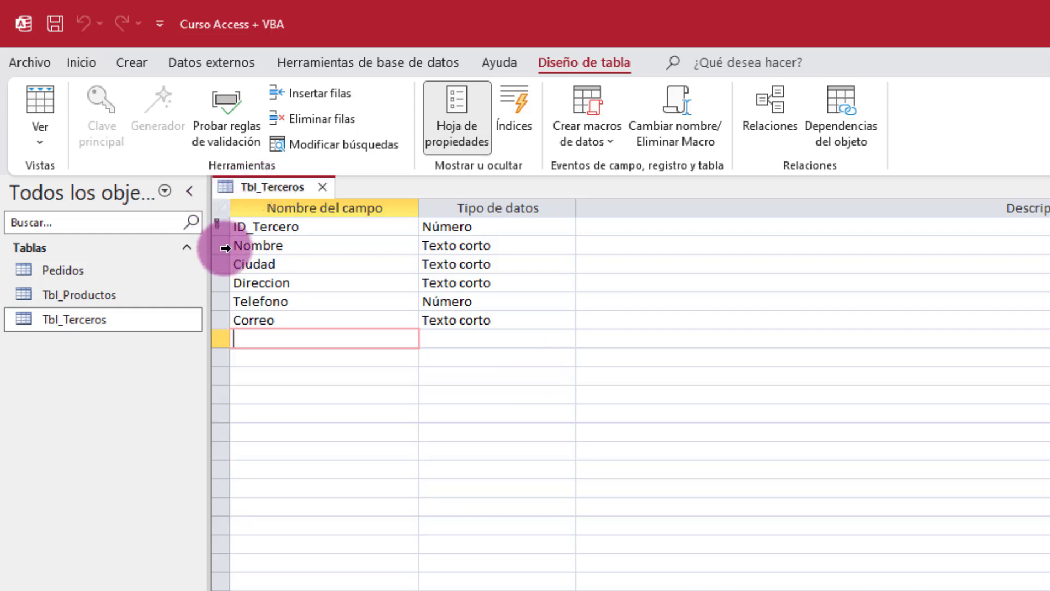
{"action": "left_click", "coordinate": [218, 225]}
{"action": "left_click", "coordinate": [289, 276]}
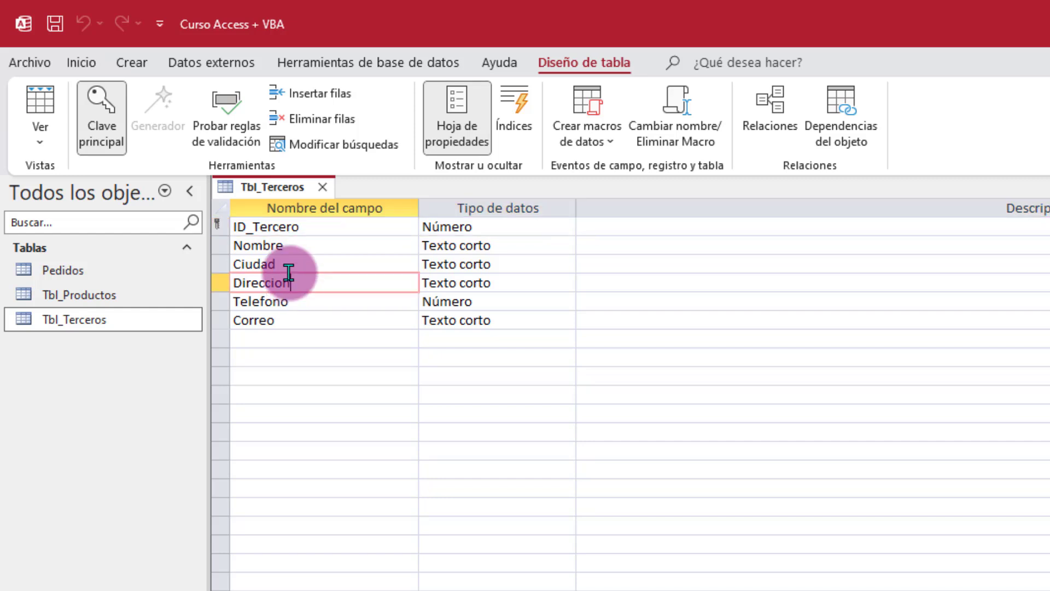
{"action": "left_click", "coordinate": [305, 227]}
{"action": "left_click", "coordinate": [307, 267]}
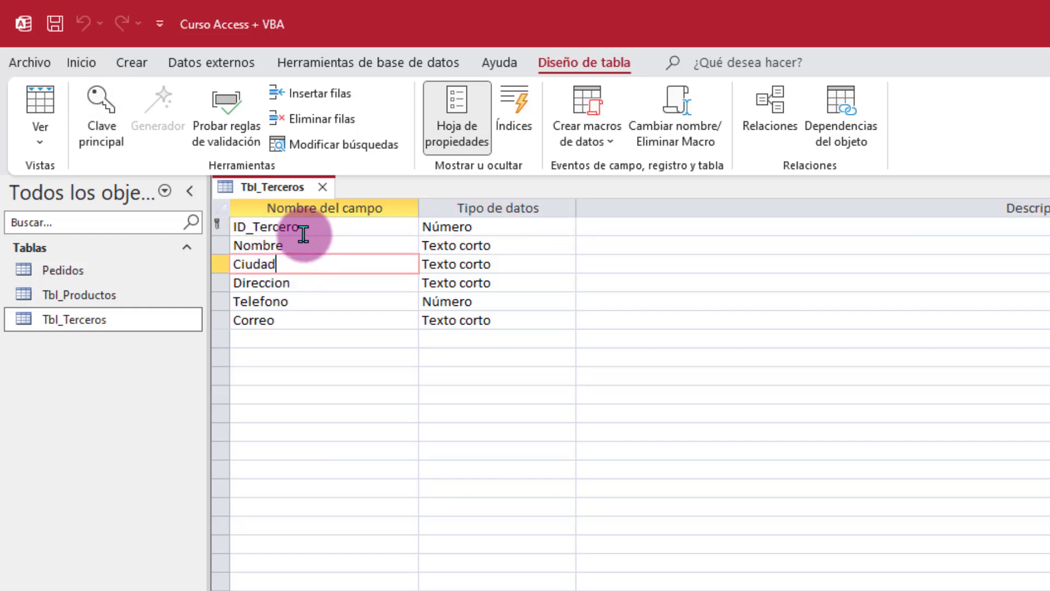
{"action": "left_click", "coordinate": [315, 228]}
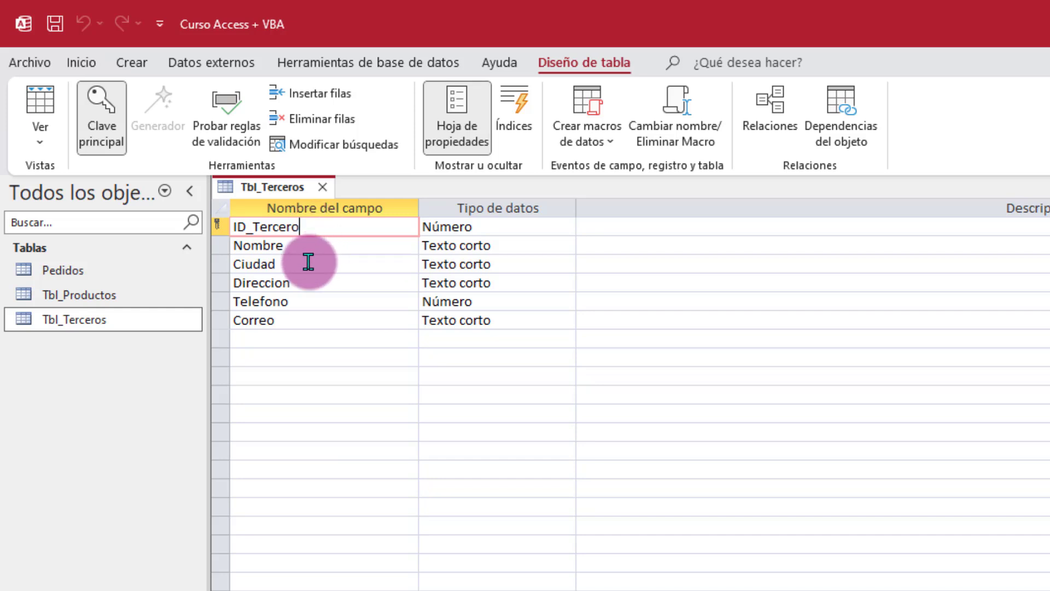
{"action": "left_click", "coordinate": [283, 283]}
{"action": "left_click", "coordinate": [304, 338]}
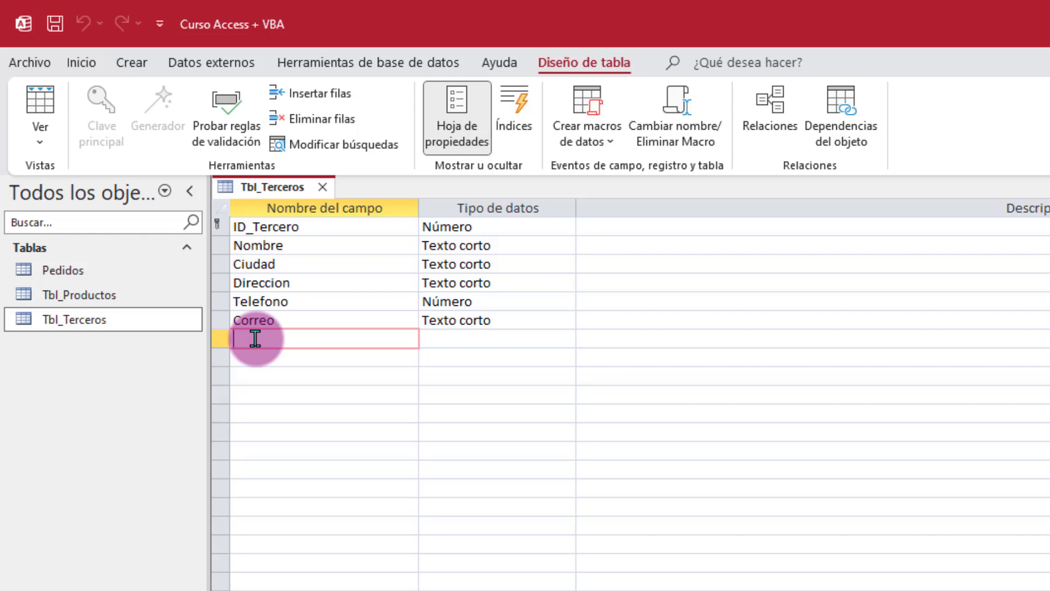
Step: Add an Autonumeración field named Numero and move it to the top of the field list
{"action": "type", "text": "Numero"}
{"action": "key", "text": "Tab"}
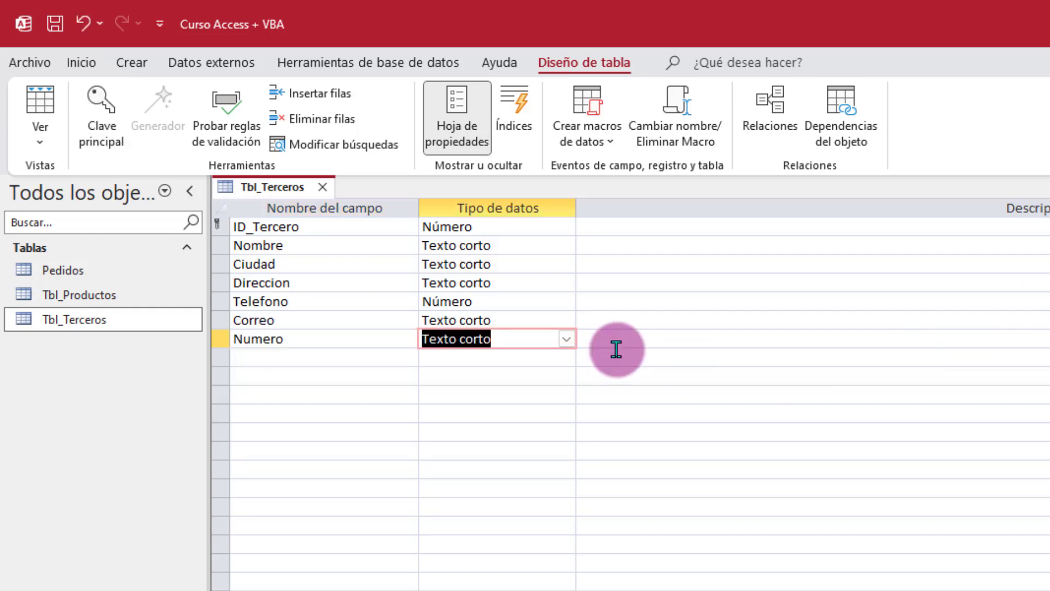
{"action": "left_click", "coordinate": [563, 339]}
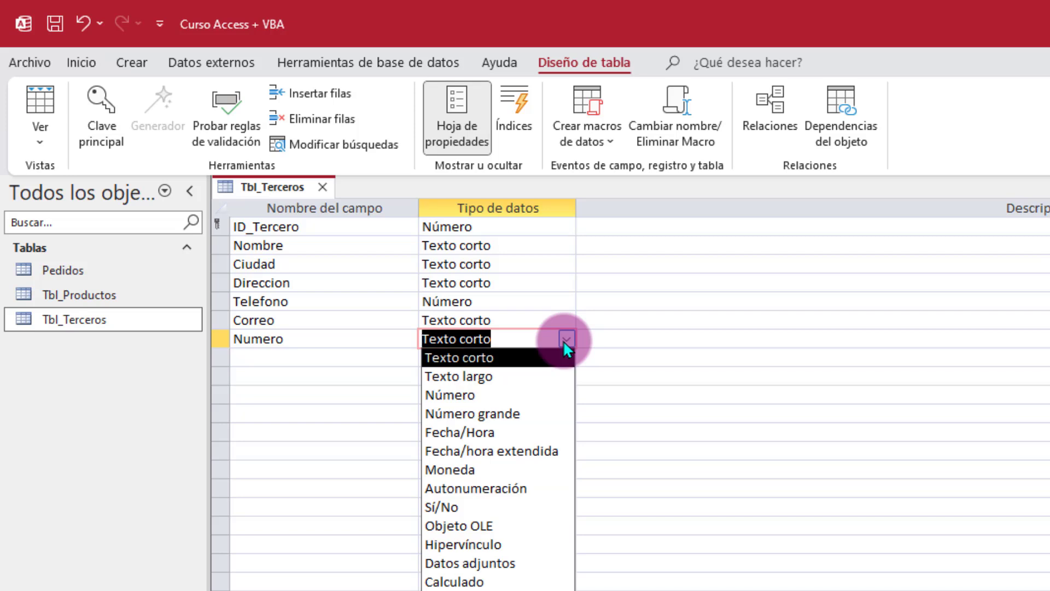
{"action": "left_click", "coordinate": [486, 487]}
{"action": "left_click", "coordinate": [219, 339]}
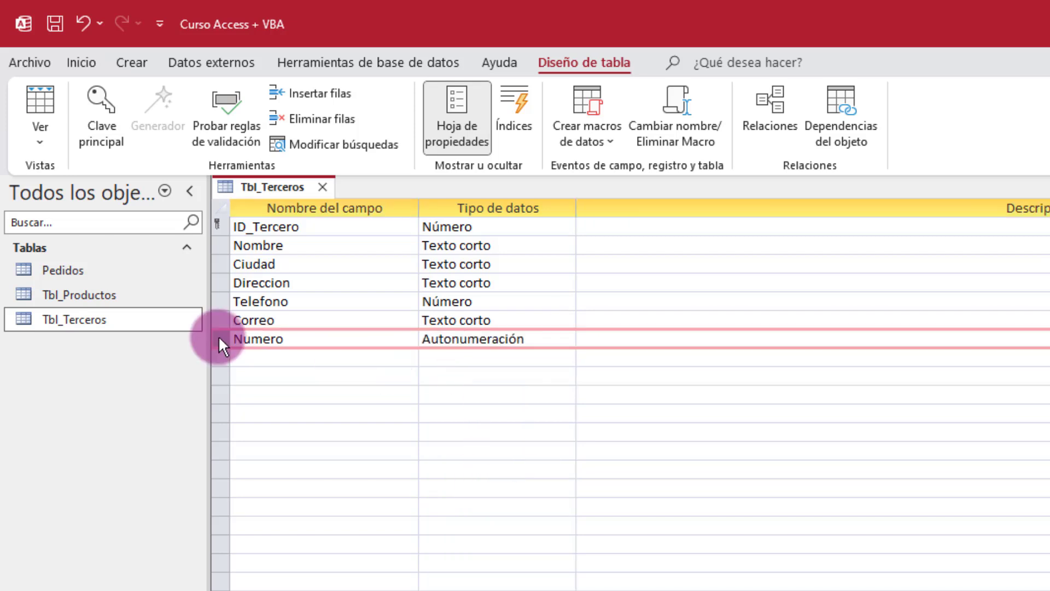
{"action": "left_click_drag", "start_coordinate": [219, 338], "coordinate": [218, 218]}
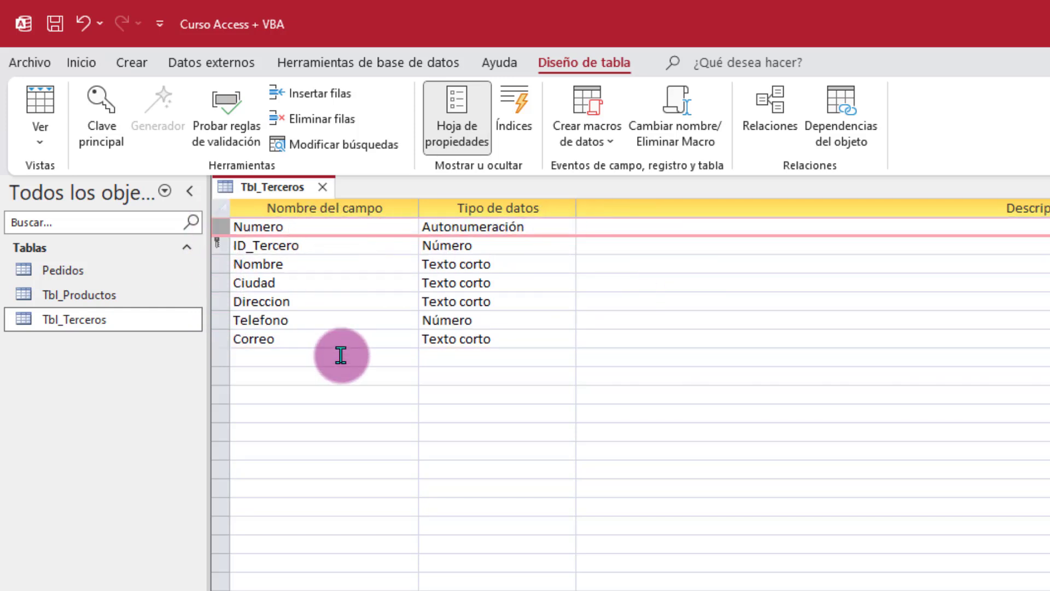
Step: Save the table design and view Tbl_Terceros as a datasheet
{"action": "right_click", "coordinate": [277, 187]}
{"action": "left_click", "coordinate": [331, 201]}
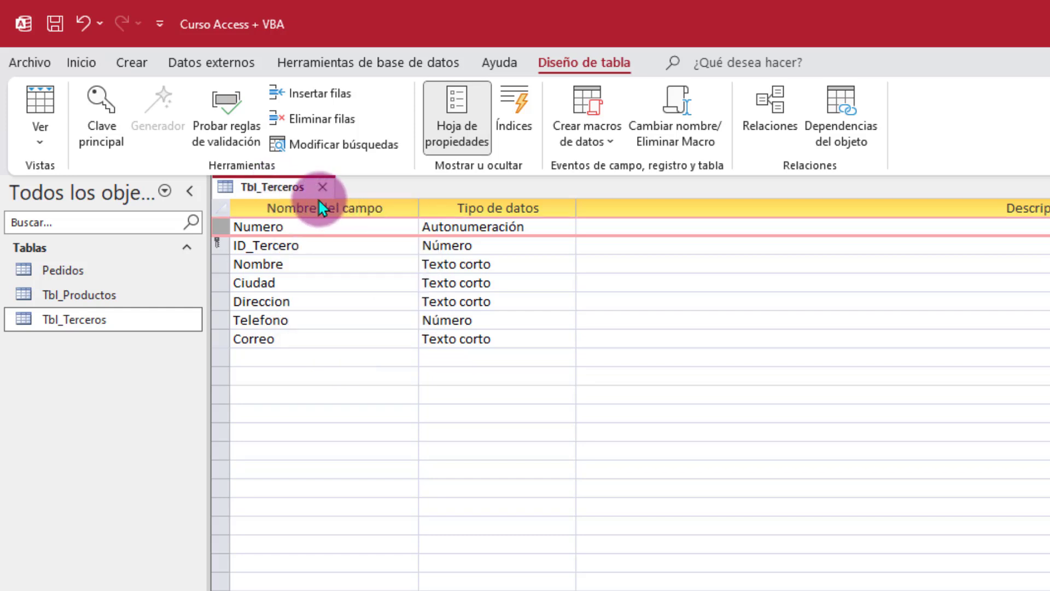
{"action": "right_click", "coordinate": [290, 194]}
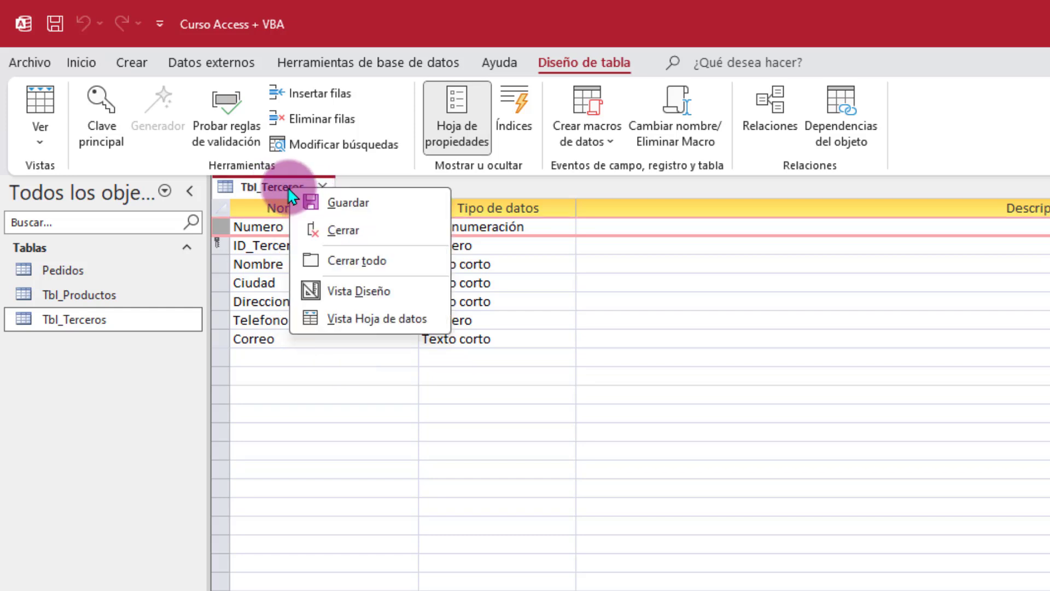
{"action": "left_click", "coordinate": [359, 321]}
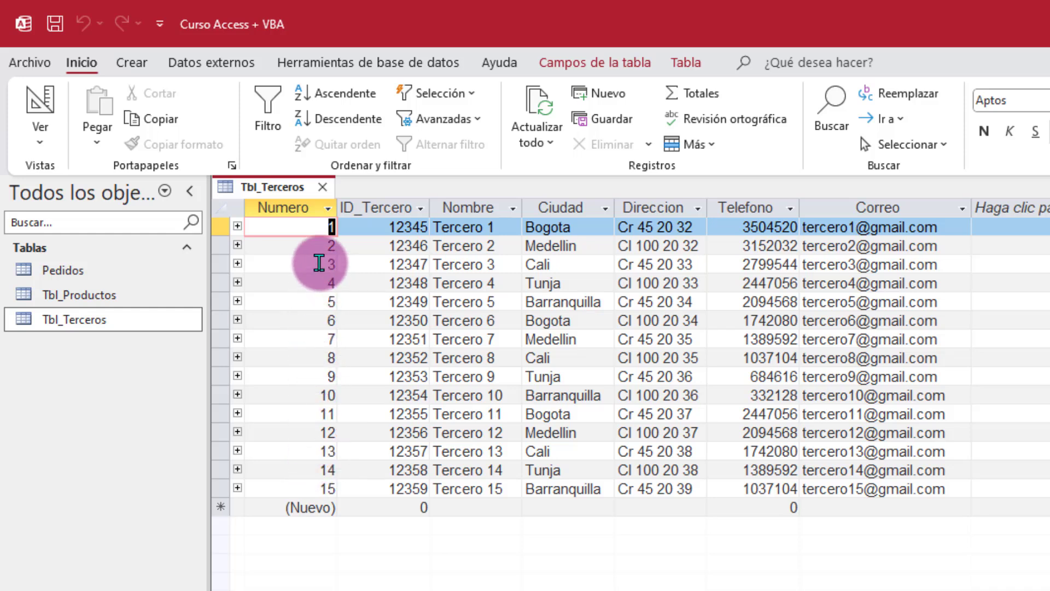
Step: Check the Numero values 1 to 15 down the datasheet, then return to design view
{"action": "left_click", "coordinate": [312, 241]}
{"action": "left_click", "coordinate": [312, 231]}
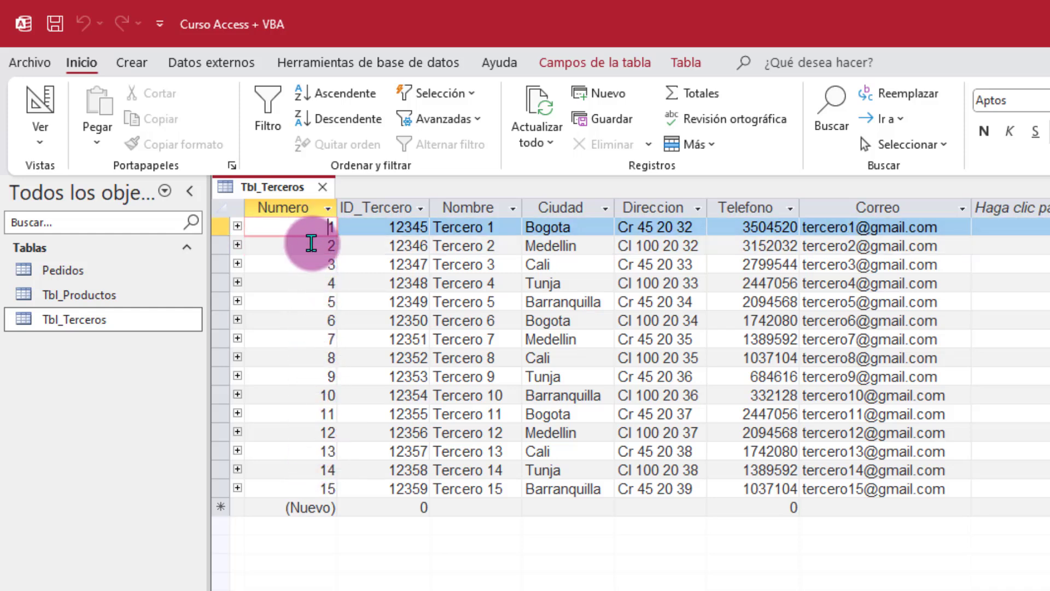
{"action": "left_click", "coordinate": [310, 248]}
{"action": "left_click", "coordinate": [306, 265]}
{"action": "left_click", "coordinate": [306, 284]}
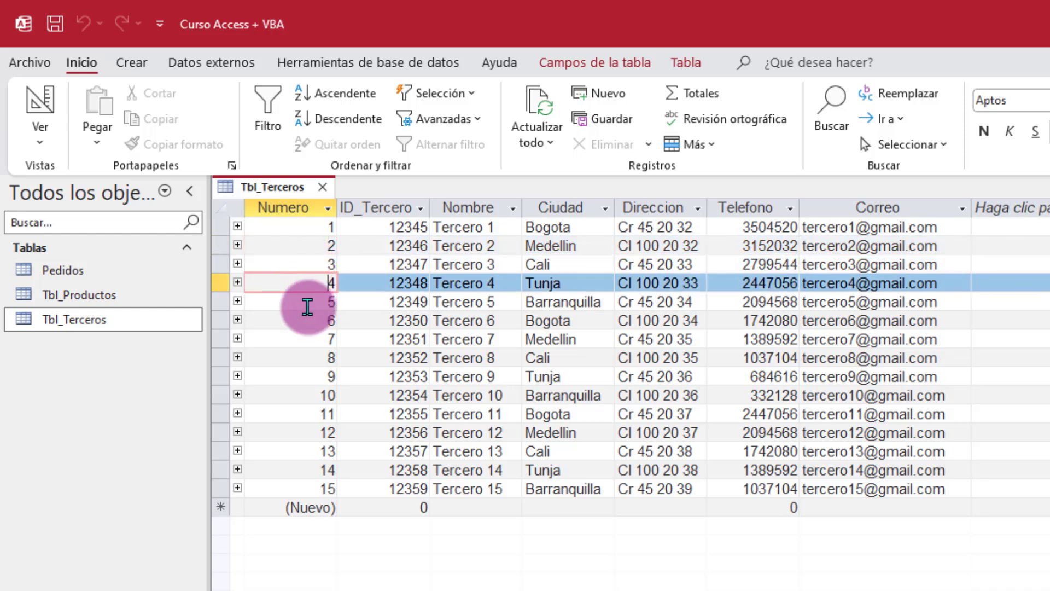
{"action": "left_click", "coordinate": [307, 304]}
{"action": "left_click", "coordinate": [308, 322]}
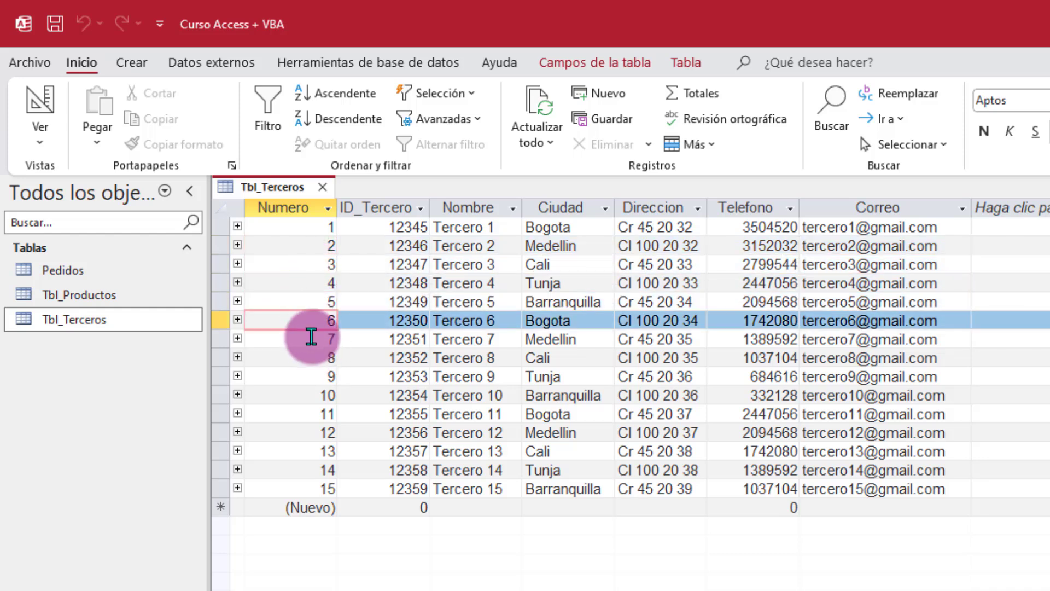
{"action": "left_click", "coordinate": [308, 488]}
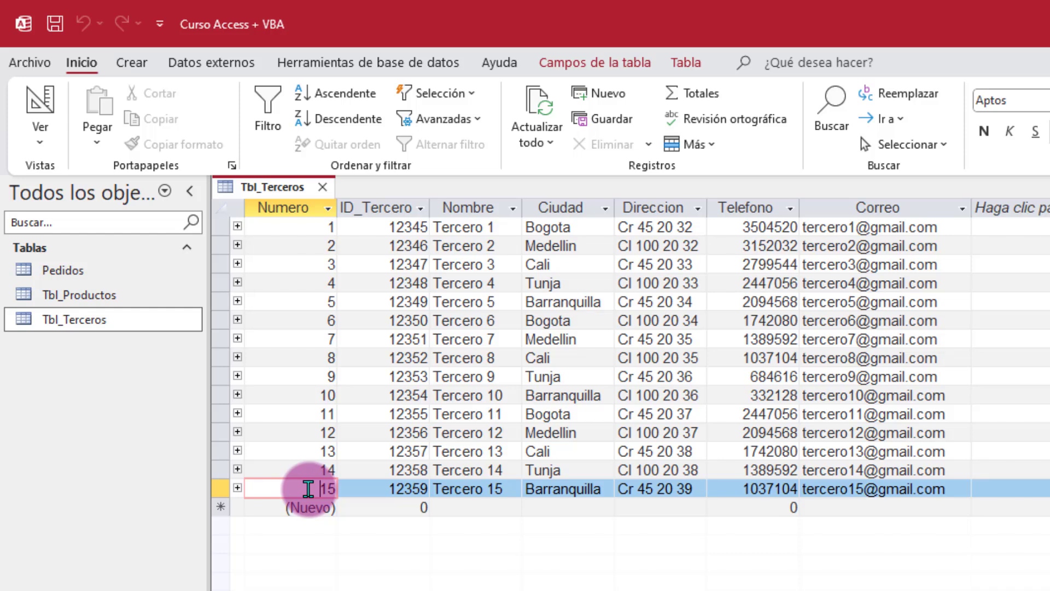
{"action": "right_click", "coordinate": [278, 189]}
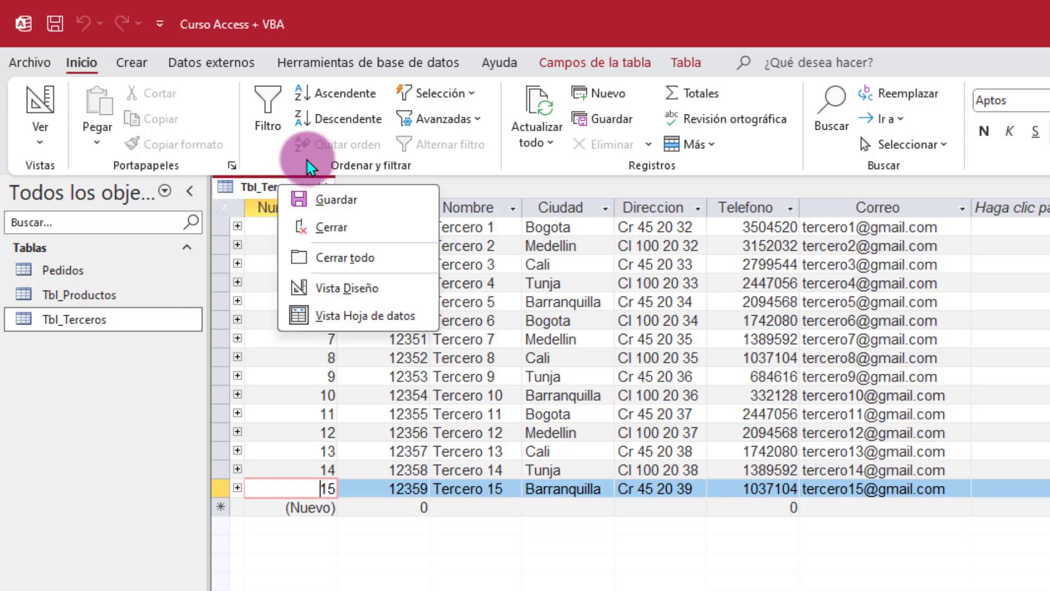
{"action": "left_click", "coordinate": [358, 292]}
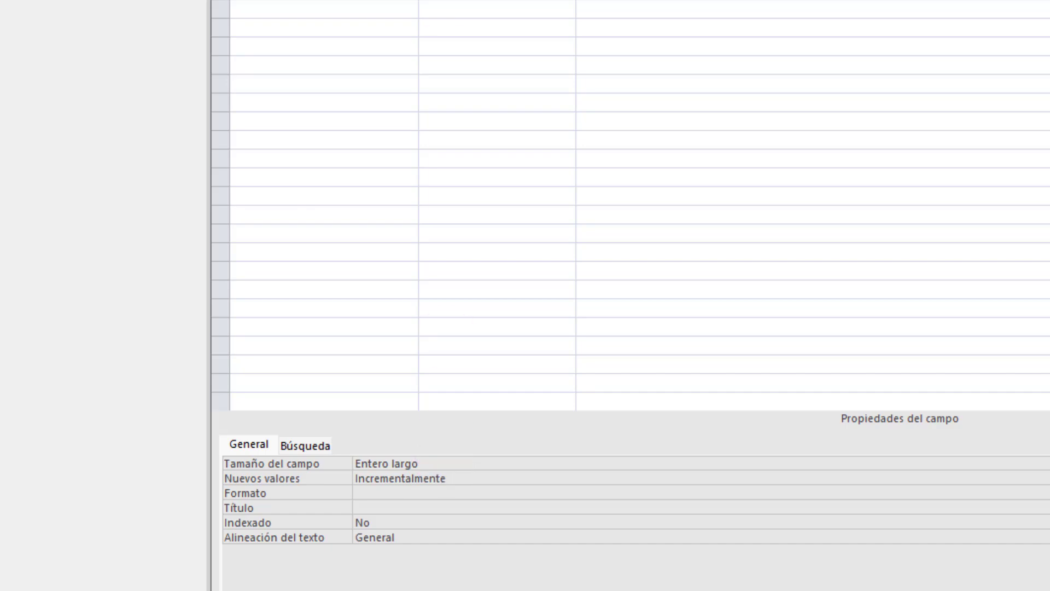
Step: Review ID_Tercero's Requerido, Regla de validación, Valor predeterminado and Máscara de entrada properties
{"action": "left_click", "coordinate": [241, 66]}
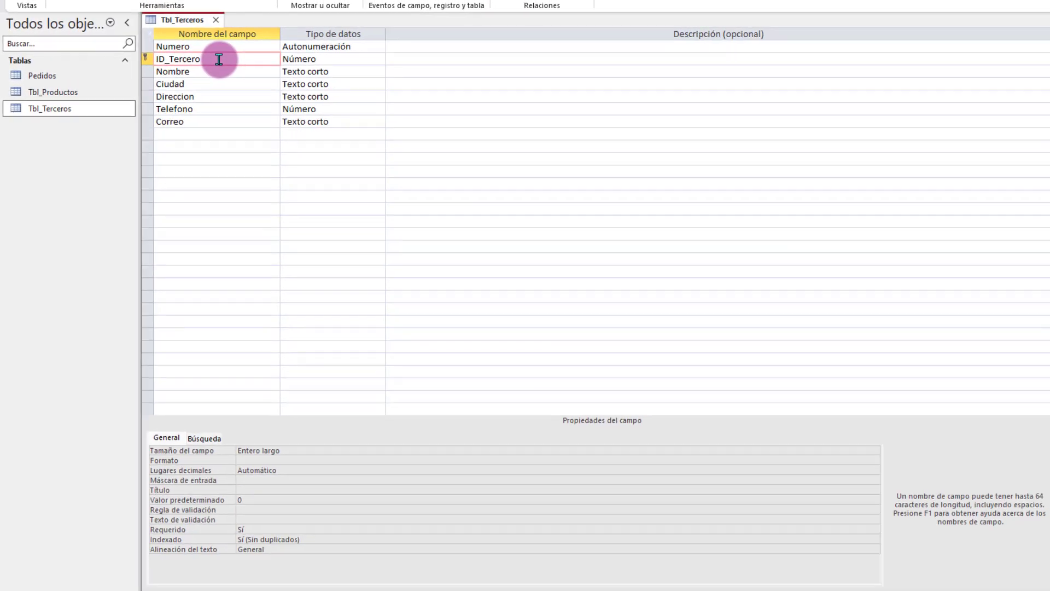
{"action": "left_click", "coordinate": [265, 530]}
{"action": "left_click", "coordinate": [264, 509]}
{"action": "left_click", "coordinate": [263, 499]}
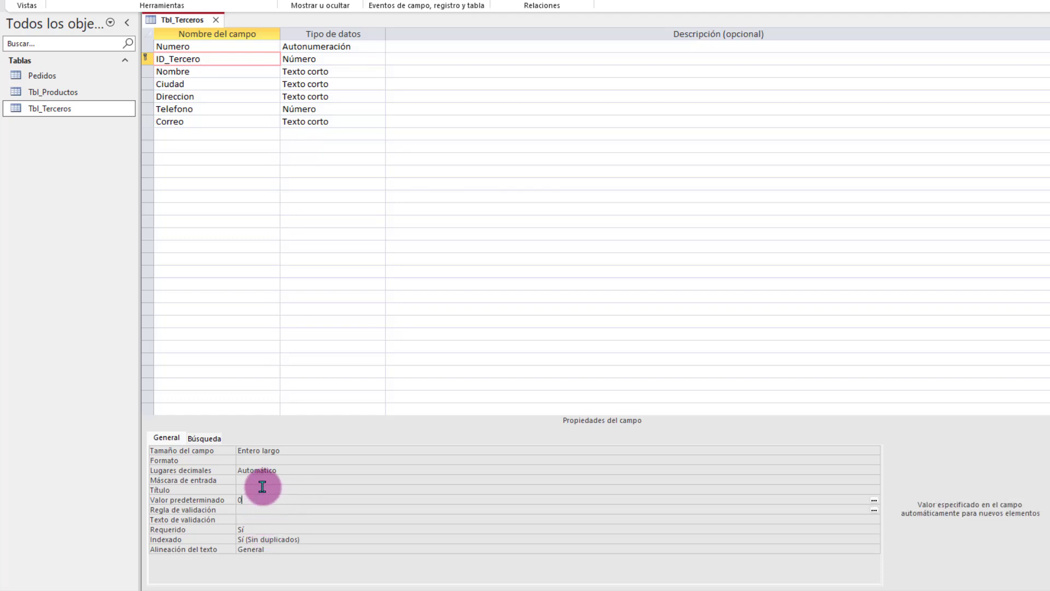
{"action": "left_click", "coordinate": [263, 480]}
Step: Browse the Nombre, Ciudad, Direccion, Telefono and Correo fields, then select Numero's Tamaño del campo
{"action": "left_click", "coordinate": [220, 72]}
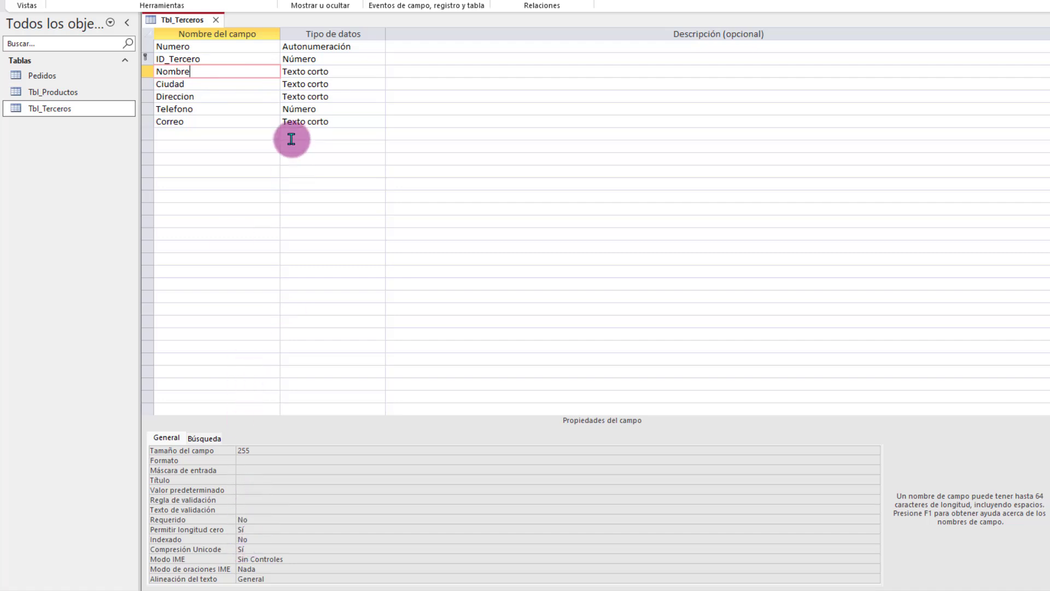
{"action": "left_click", "coordinate": [218, 80]}
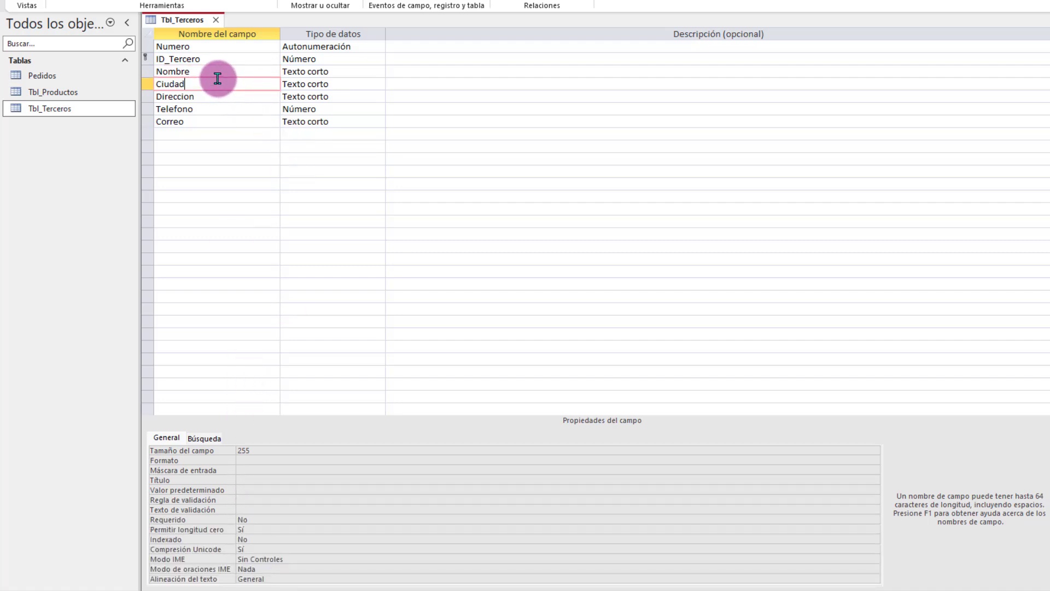
{"action": "left_click", "coordinate": [217, 96]}
{"action": "left_click", "coordinate": [214, 108]}
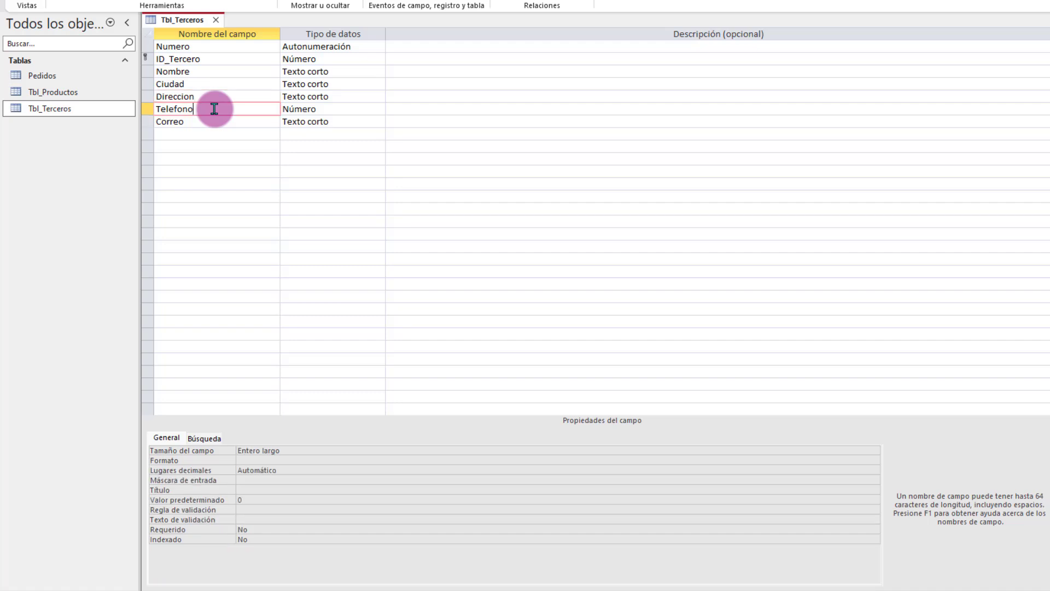
{"action": "left_click", "coordinate": [213, 121]}
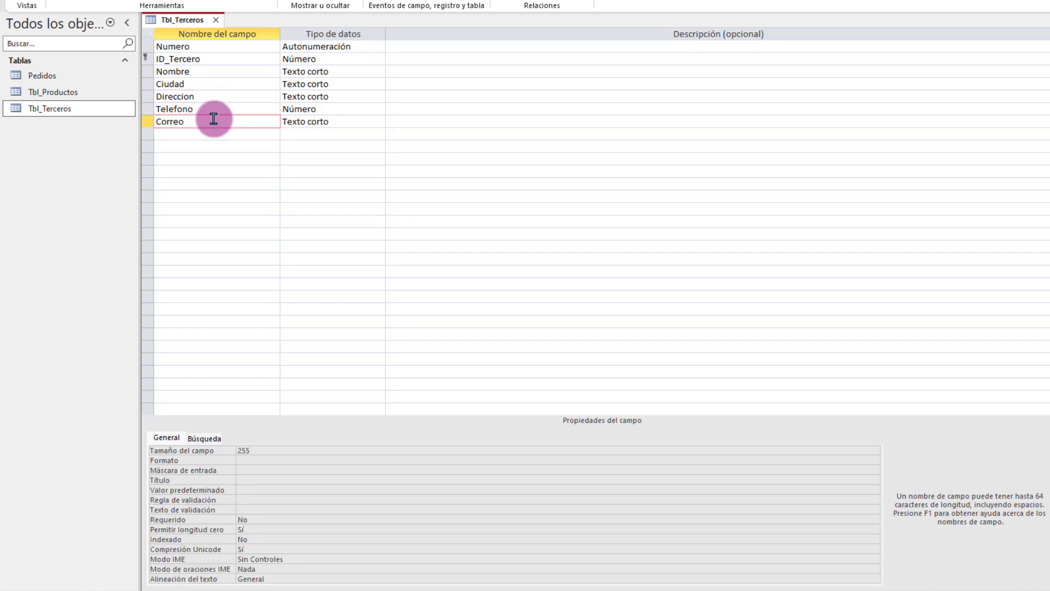
{"action": "left_click", "coordinate": [217, 48]}
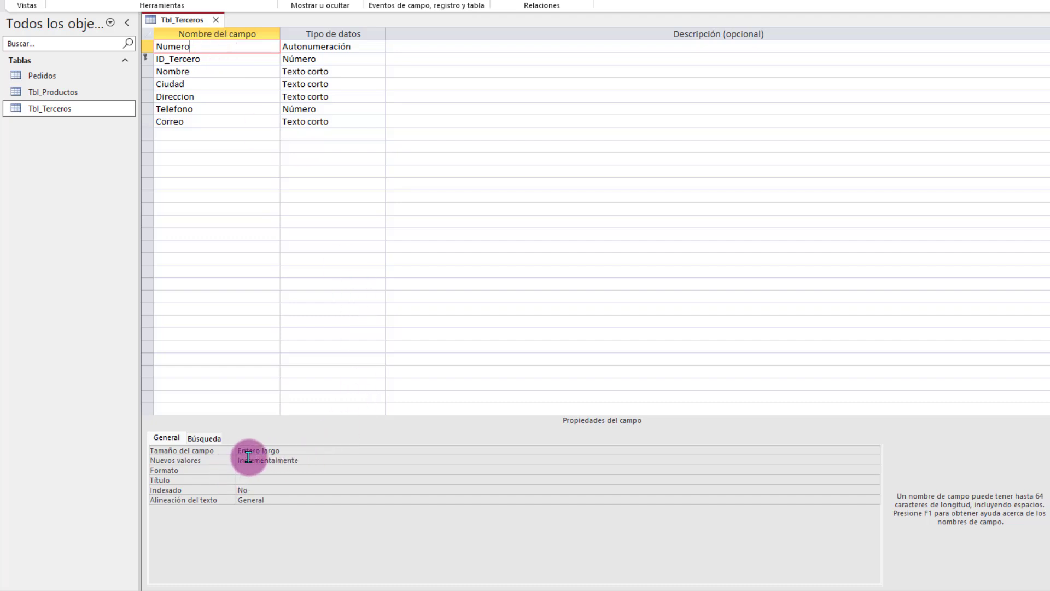
{"action": "left_click", "coordinate": [305, 448]}
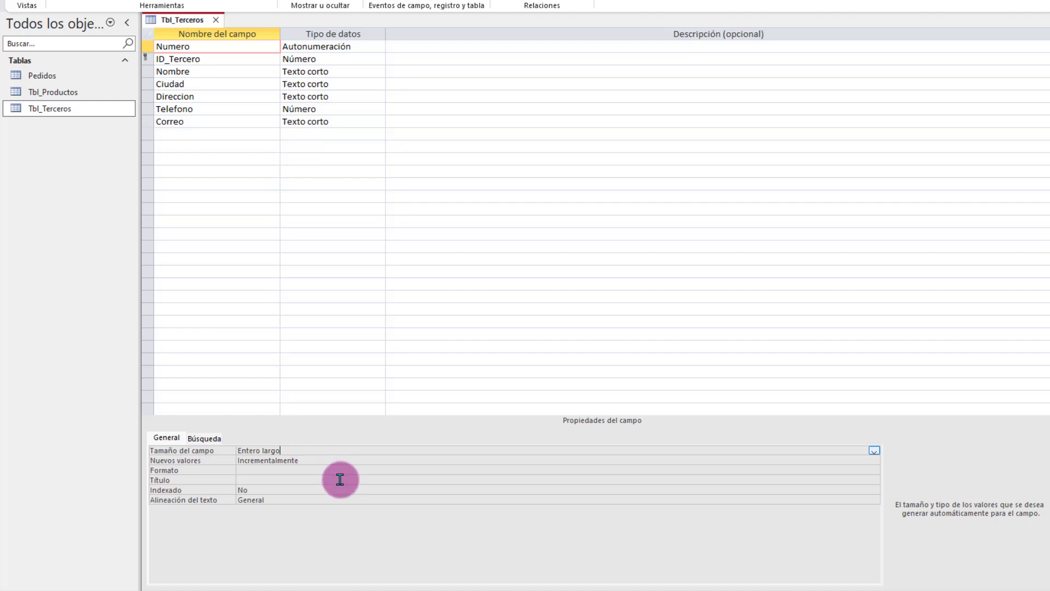
{"action": "left_click", "coordinate": [874, 451]}
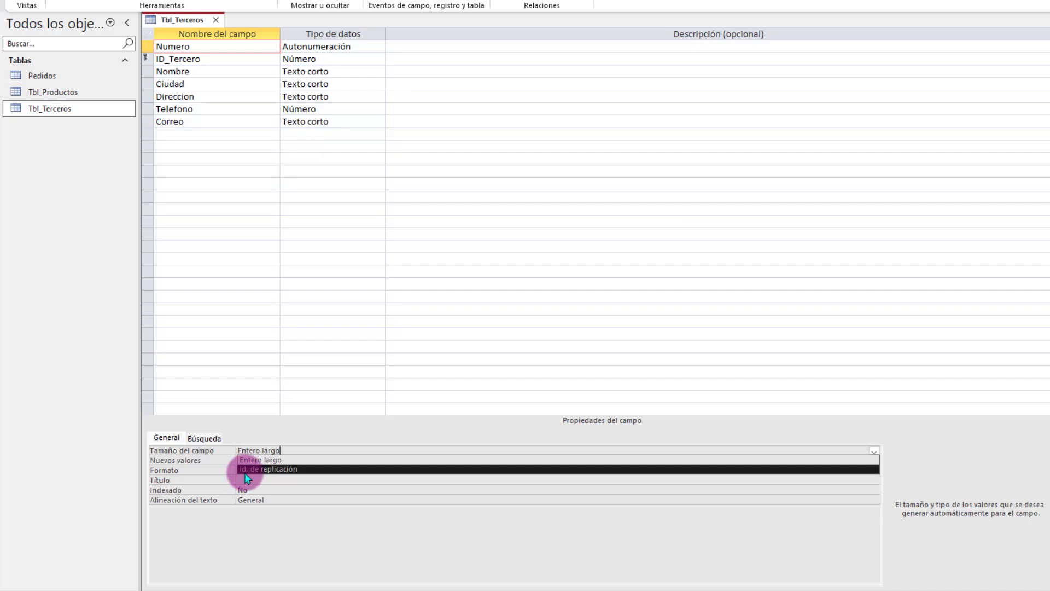
{"action": "left_click", "coordinate": [254, 460]}
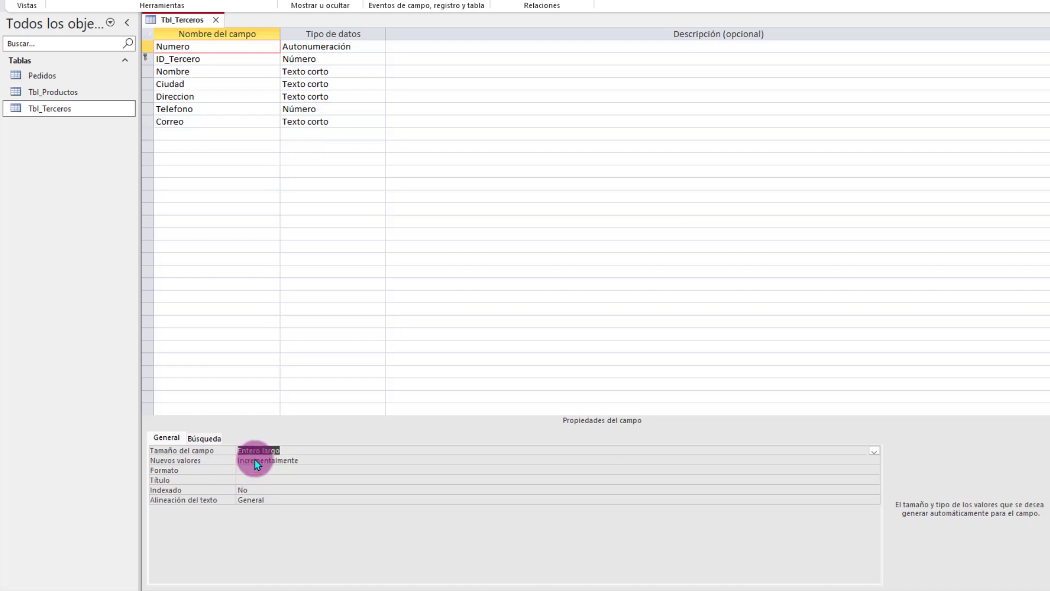
{"action": "left_click", "coordinate": [329, 460]}
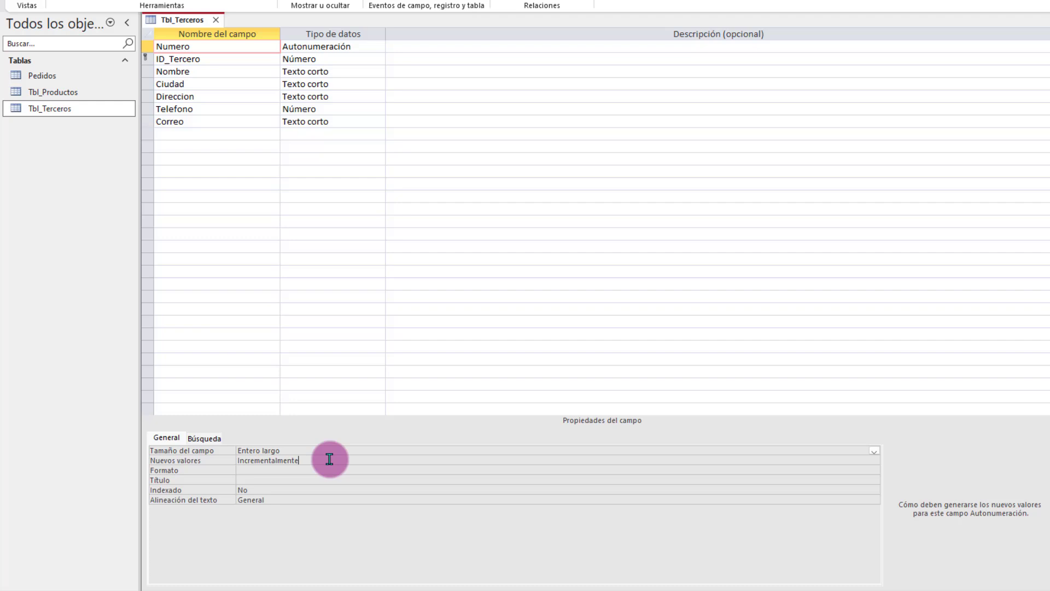
{"action": "left_click", "coordinate": [350, 470]}
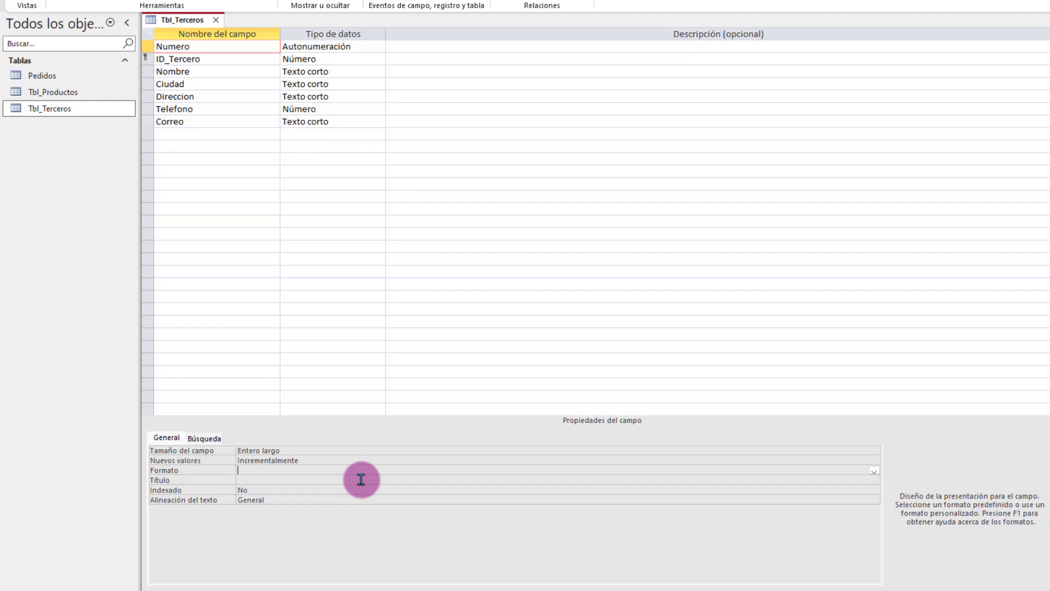
Step: Enter "Nro-"00000 as the Numero field's Formato
{"action": "type", "text": "\"\""}
{"action": "type", "text": "Nro"}
{"action": "type", "text": "-"}
{"action": "type", "text": "00000"}
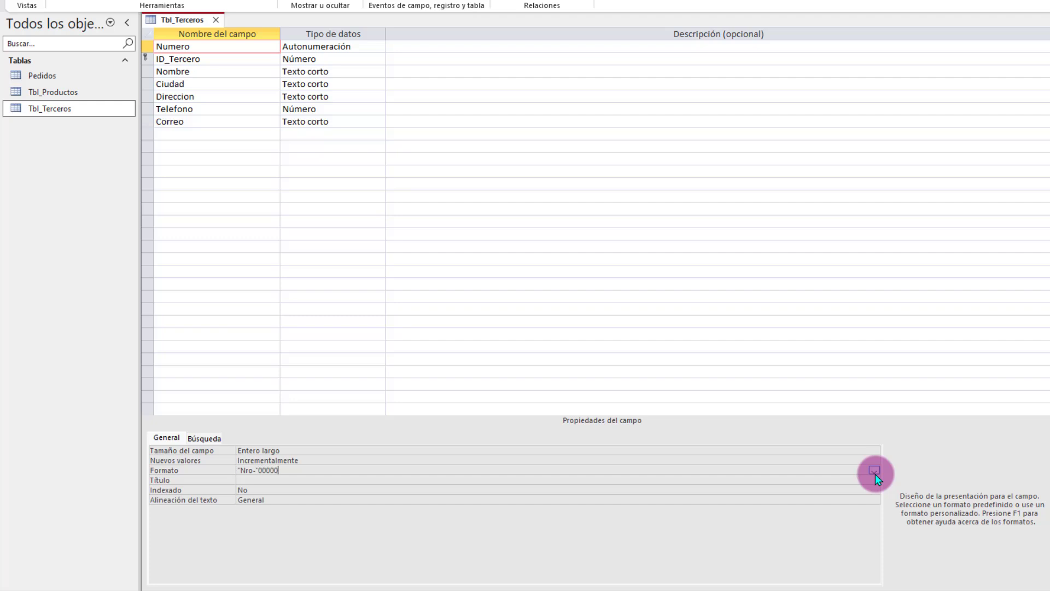
{"action": "key", "text": "Return"}
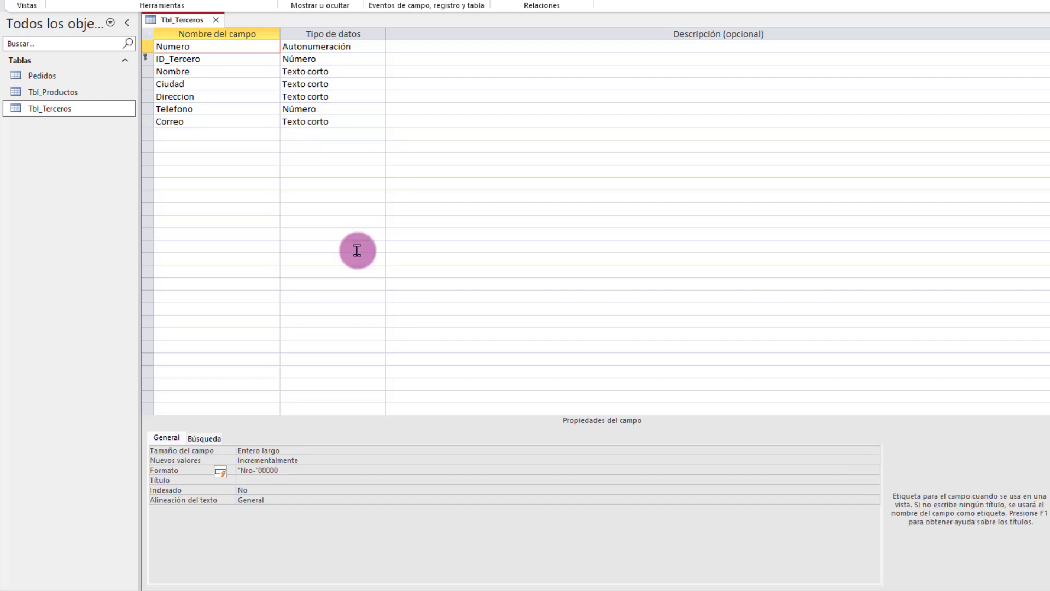
Step: Save Tbl_Terceros and open it in datasheet view
{"action": "right_click", "coordinate": [177, 23]}
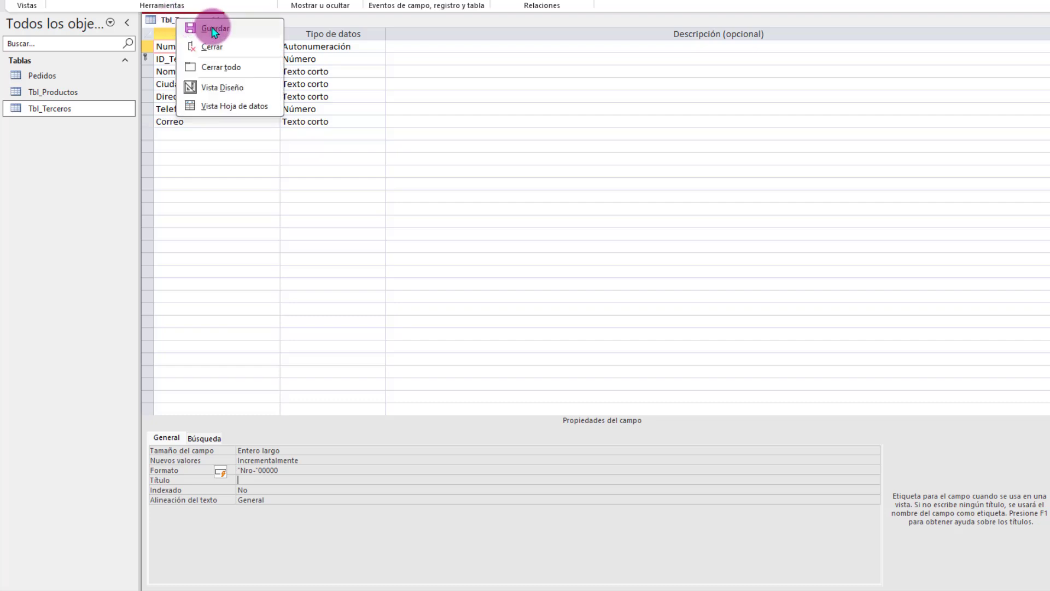
{"action": "left_click", "coordinate": [212, 27]}
{"action": "right_click", "coordinate": [196, 21]}
{"action": "left_click", "coordinate": [255, 109]}
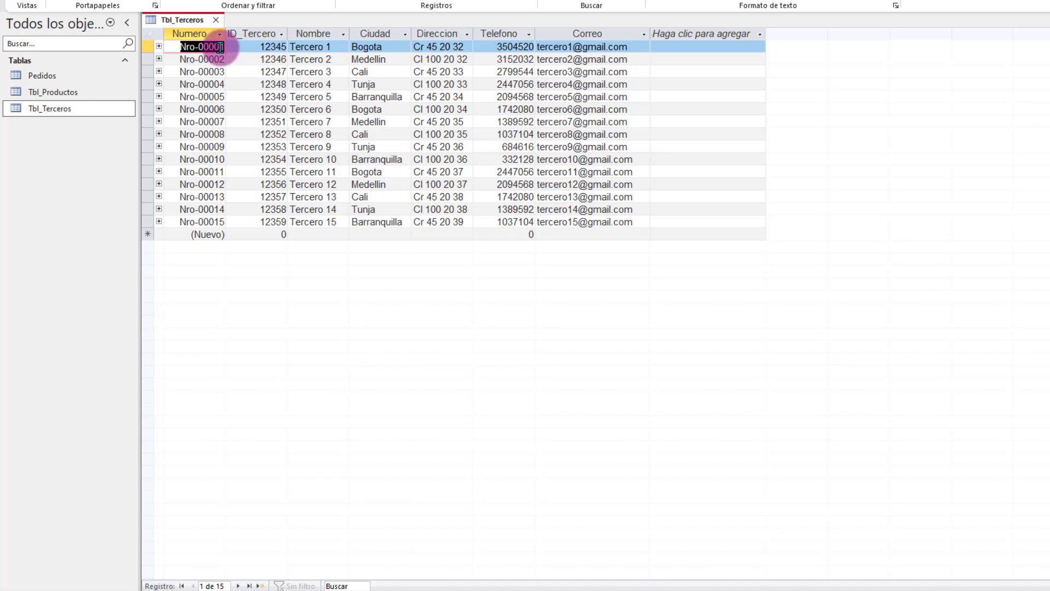
Step: Inspect the Nro-00001 to Nro-00015 values in the Numero column, then return to design view
{"action": "left_click", "coordinate": [215, 159]}
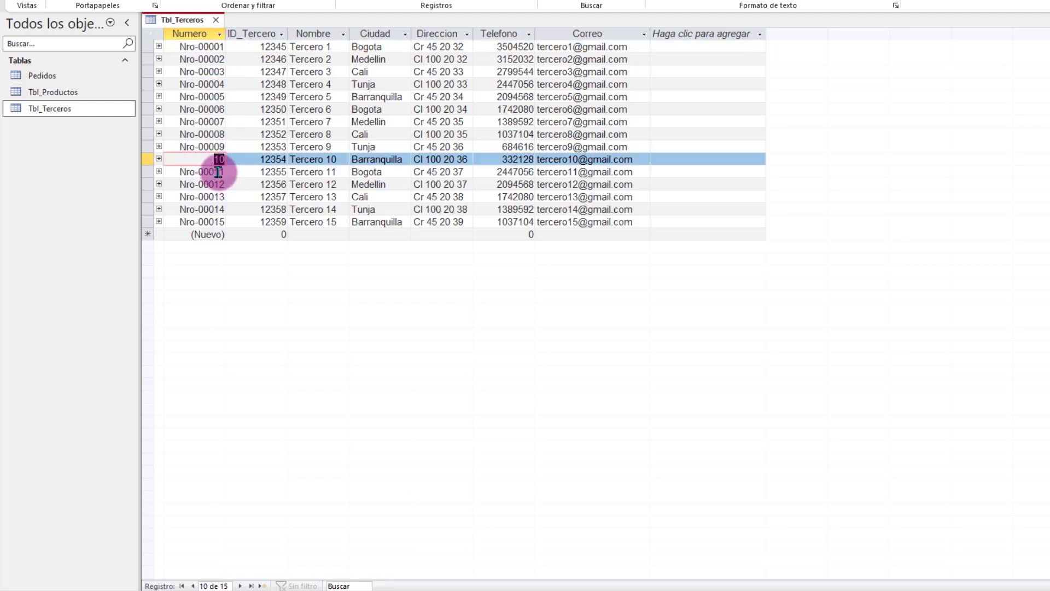
{"action": "left_click", "coordinate": [211, 167]}
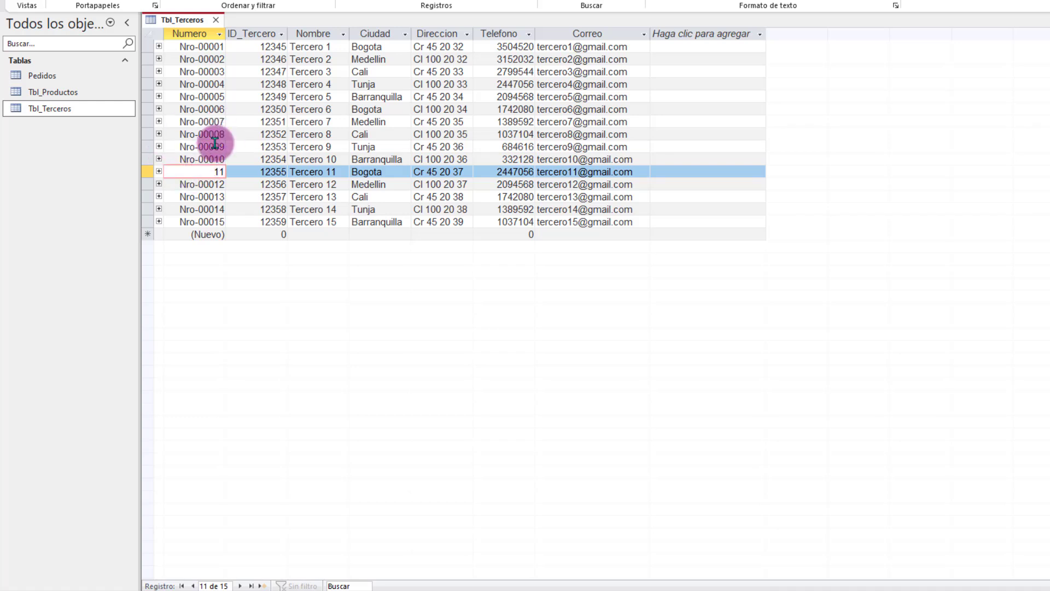
{"action": "left_click", "coordinate": [222, 59]}
{"action": "left_click", "coordinate": [203, 33]}
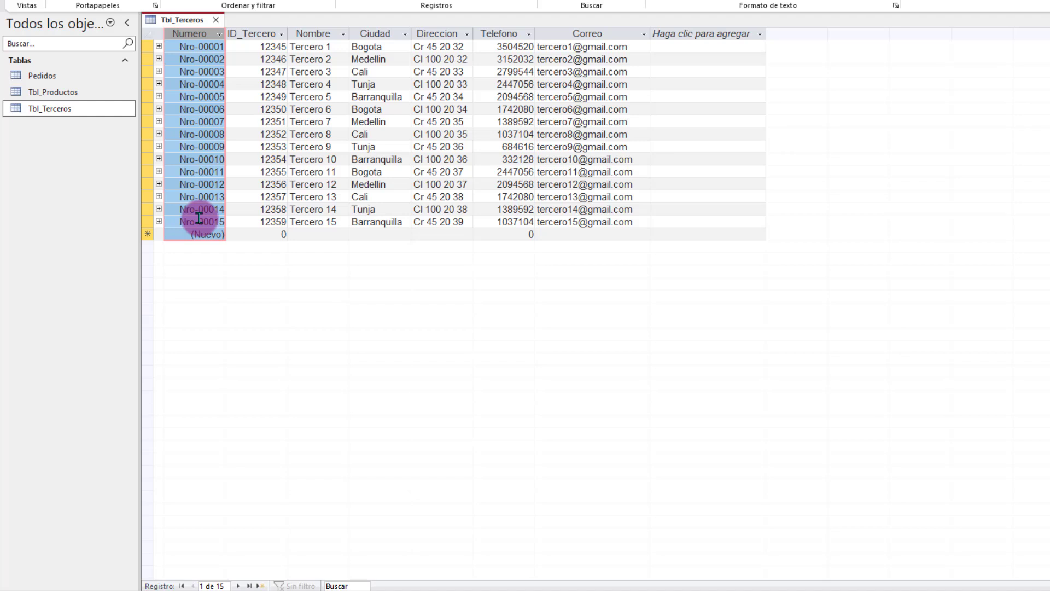
{"action": "right_click", "coordinate": [183, 24]}
{"action": "left_click", "coordinate": [225, 87]}
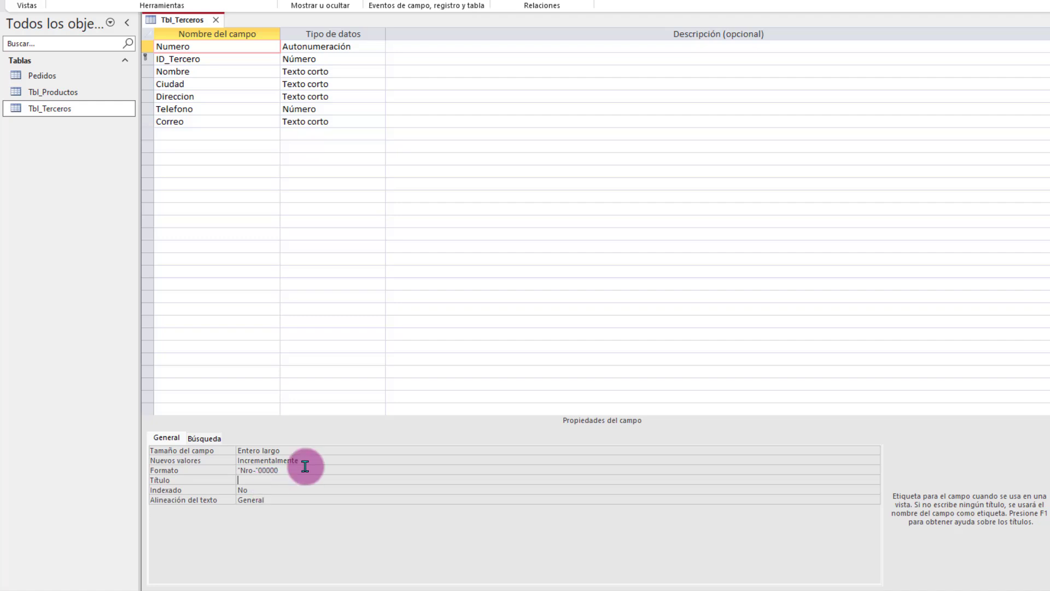
Step: Set Numero's Título to N and preview the caption in datasheet view
{"action": "type", "text": "N"}
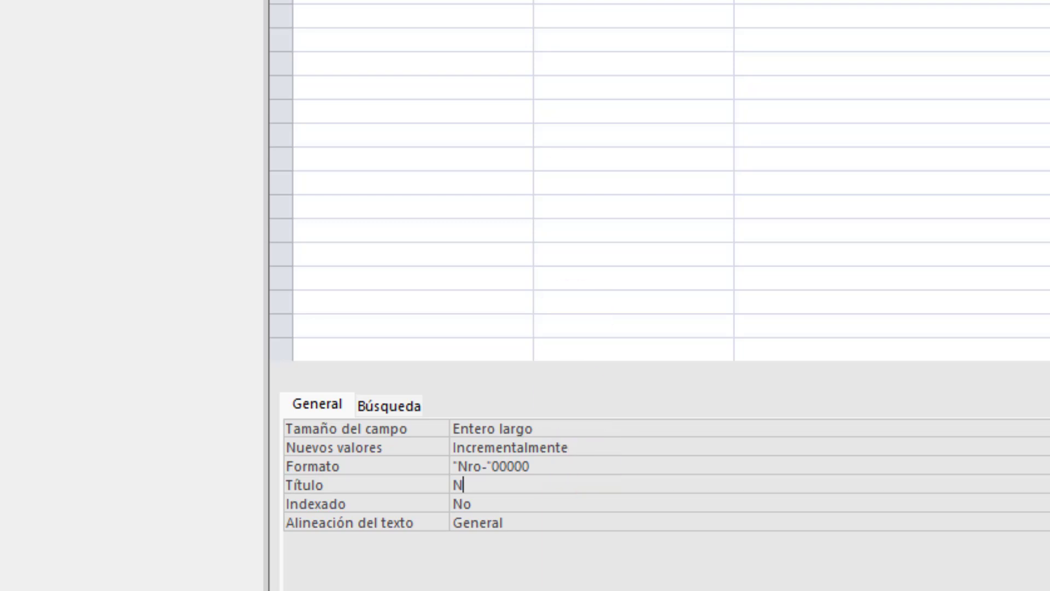
{"action": "right_click", "coordinate": [216, 1]}
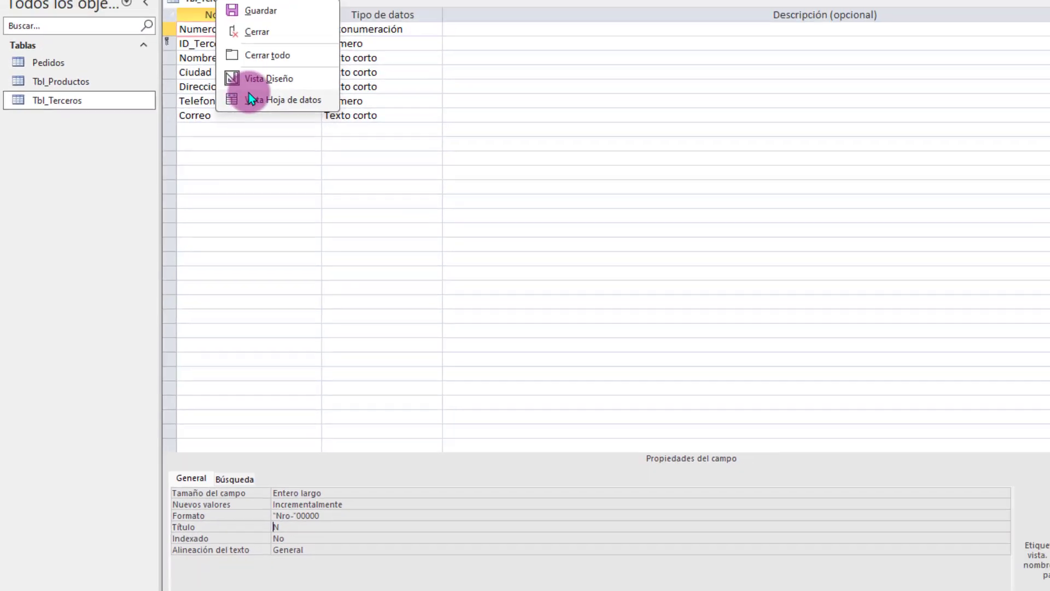
{"action": "left_click", "coordinate": [249, 99]}
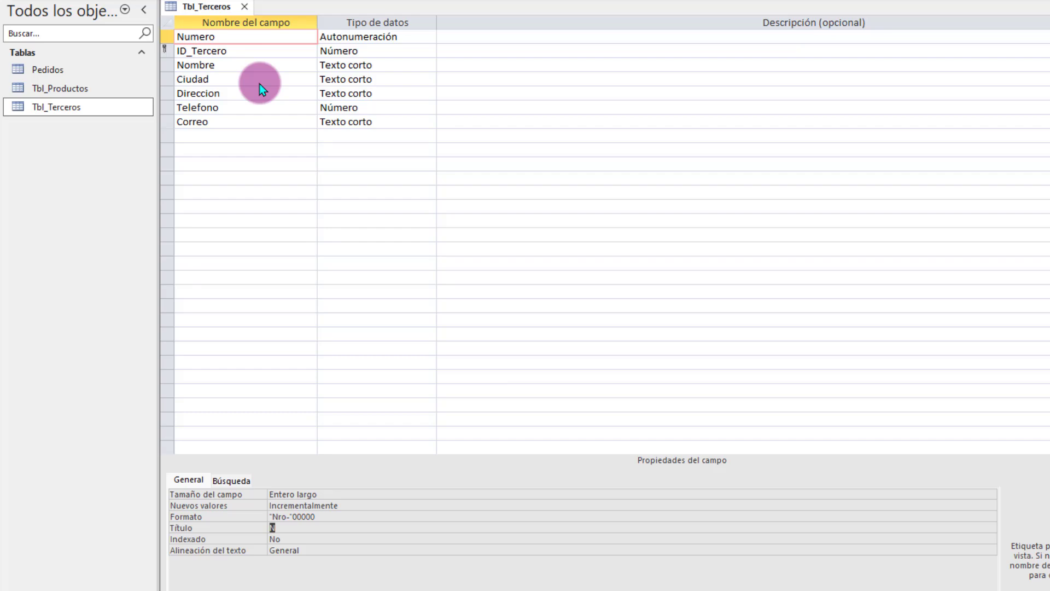
{"action": "key", "text": "Down"}
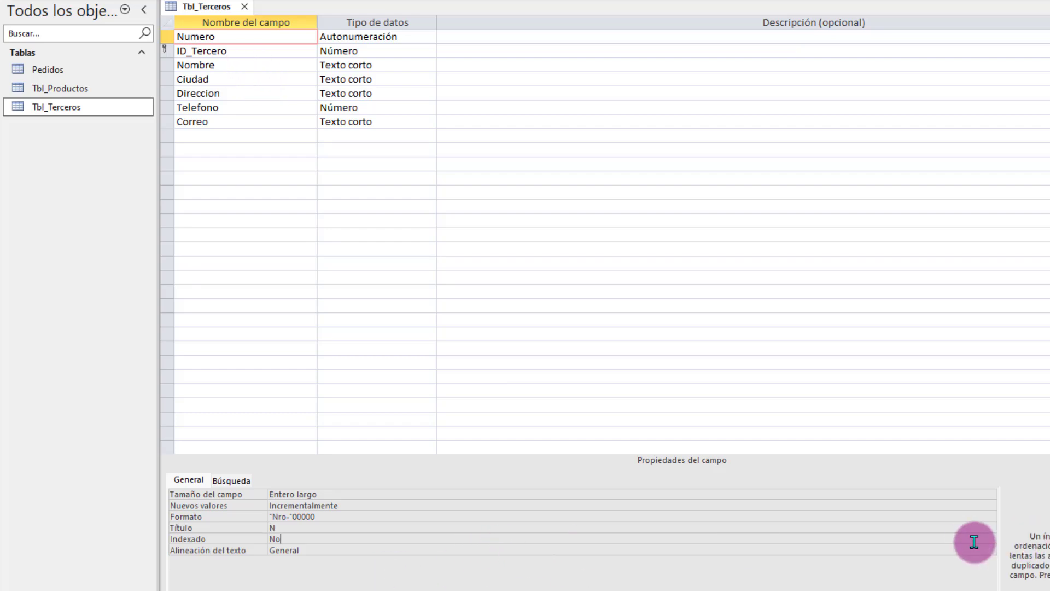
Step: Keep Numero's Indexado at No and Alineación del texto at General, then select ID_Tercero
{"action": "left_click", "coordinate": [990, 539]}
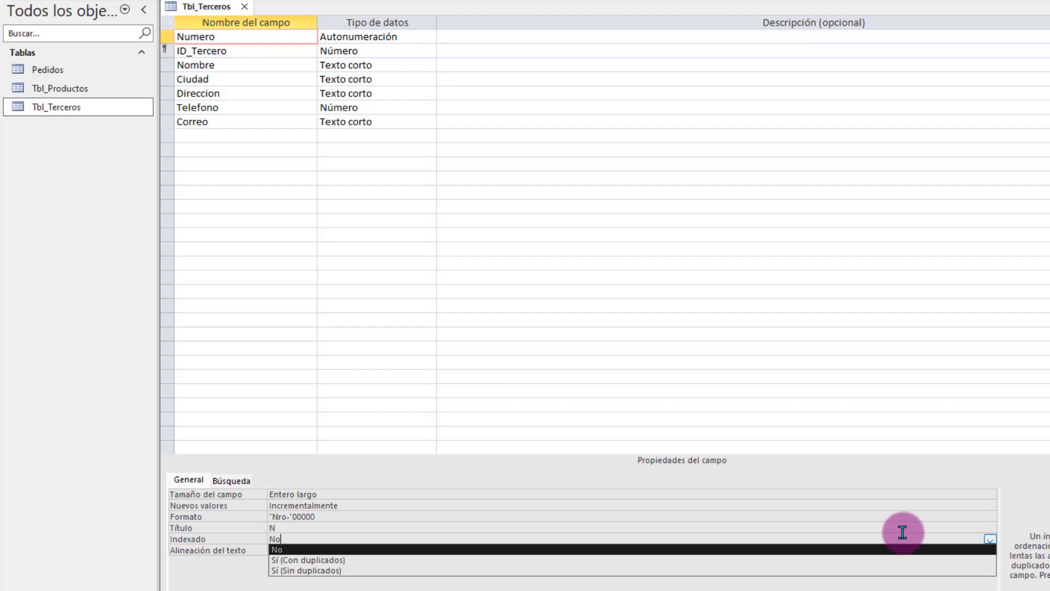
{"action": "left_click", "coordinate": [356, 524]}
{"action": "left_click", "coordinate": [318, 540]}
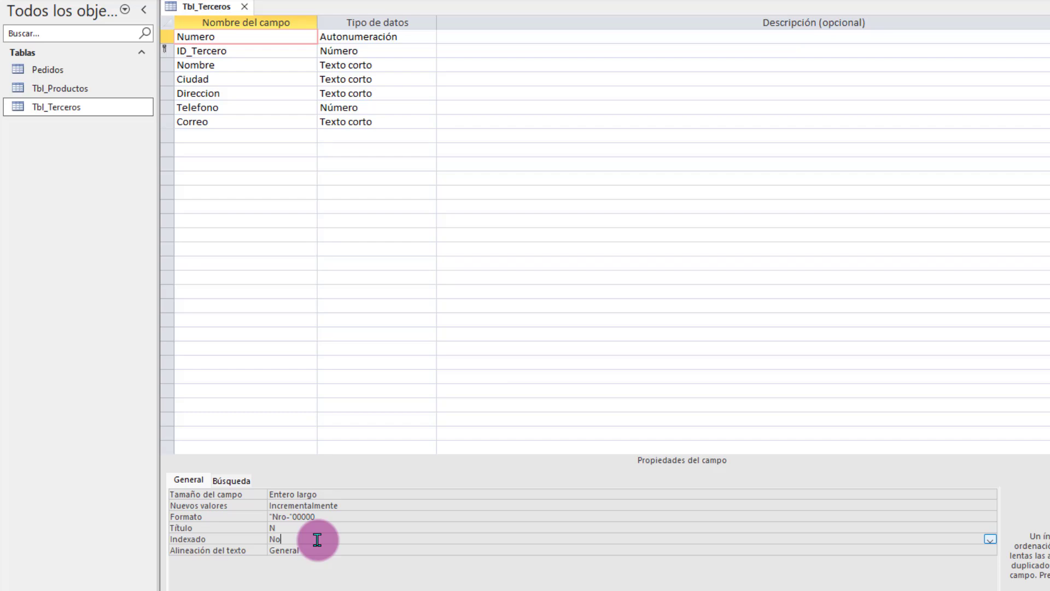
{"action": "left_click", "coordinate": [334, 549]}
{"action": "left_click", "coordinate": [991, 550]}
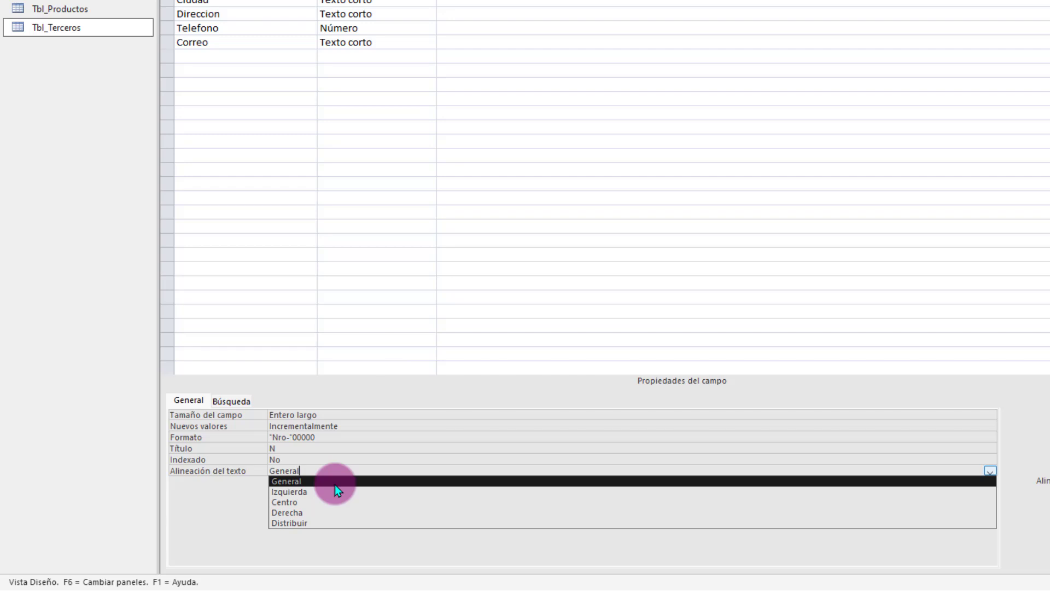
{"action": "left_click", "coordinate": [334, 485]}
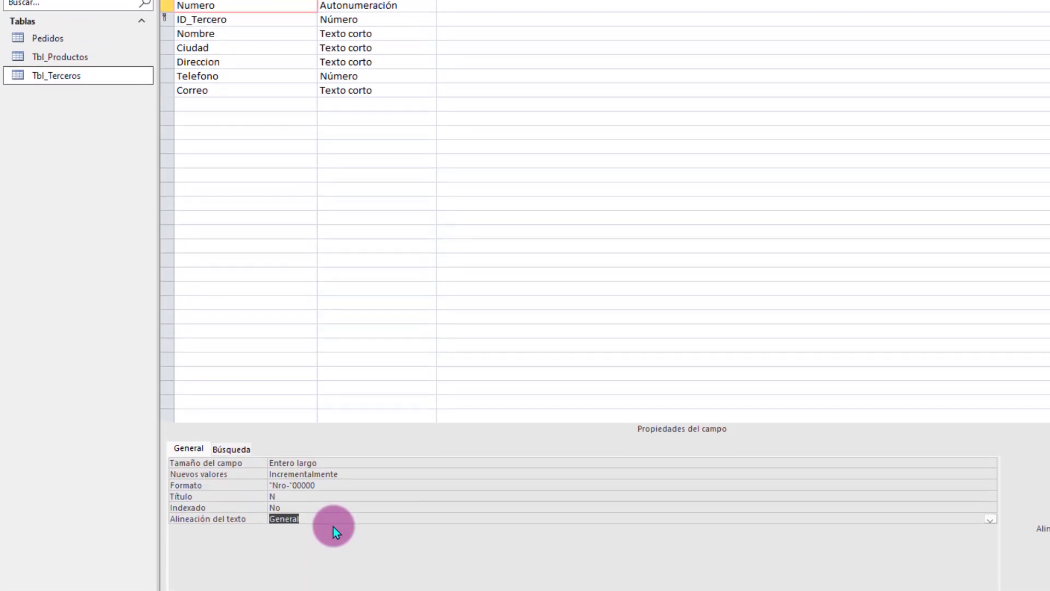
{"action": "left_click", "coordinate": [250, 21]}
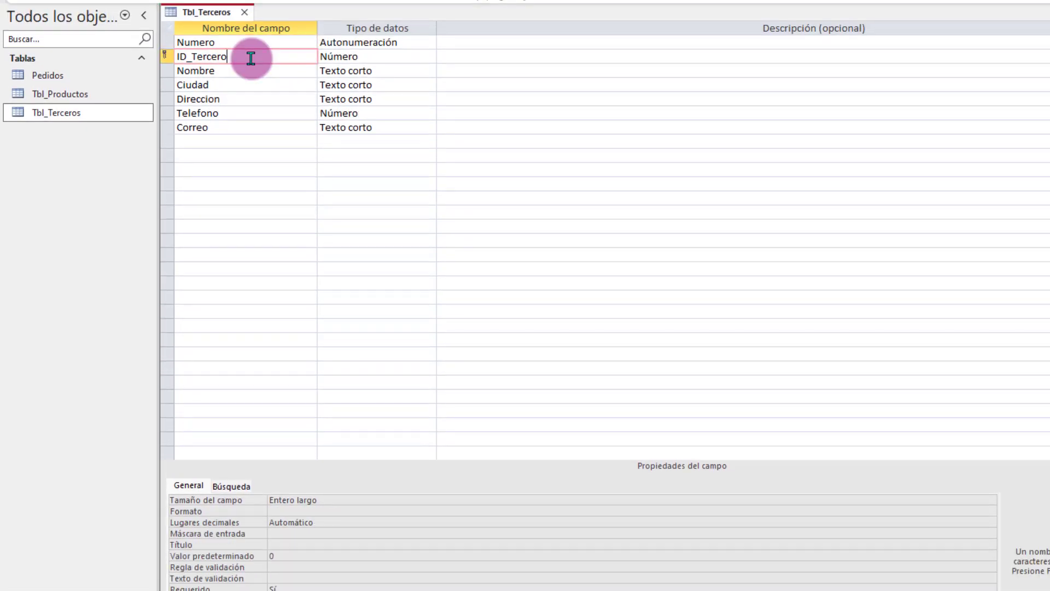
{"action": "left_click", "coordinate": [390, 59]}
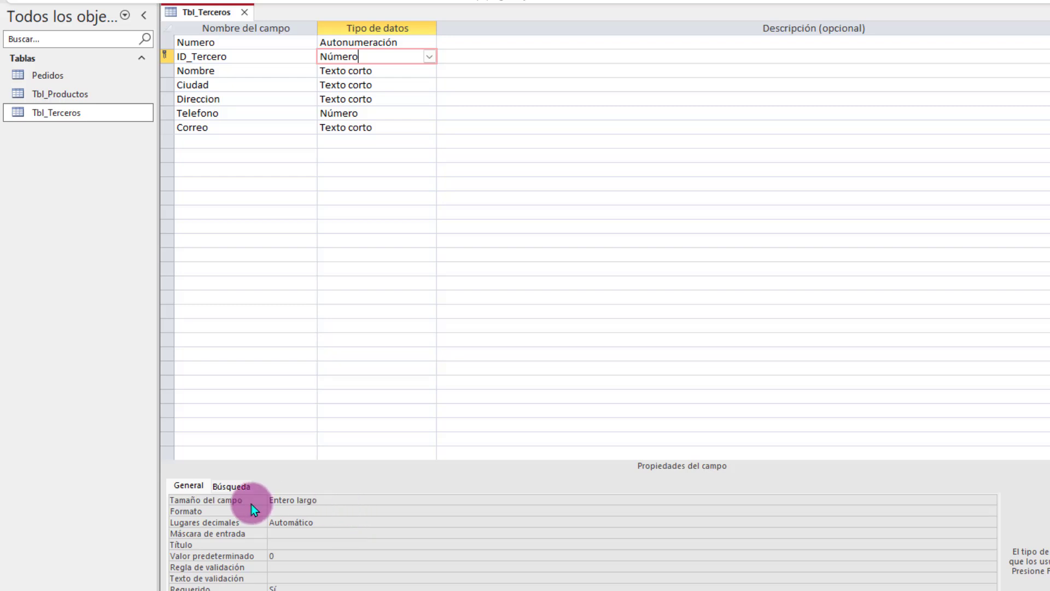
{"action": "left_click", "coordinate": [335, 500]}
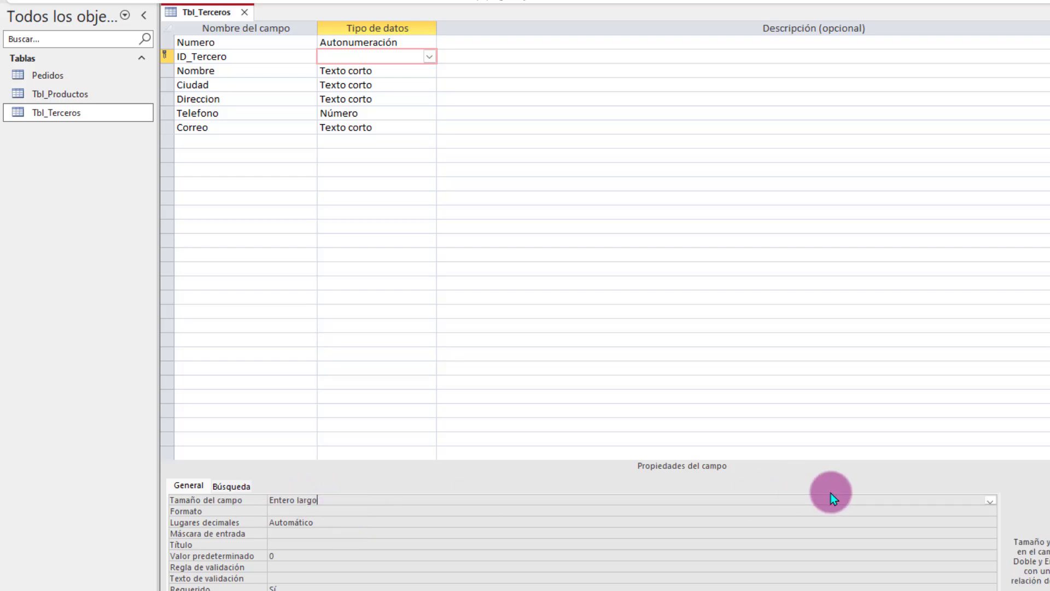
{"action": "left_click", "coordinate": [991, 499]}
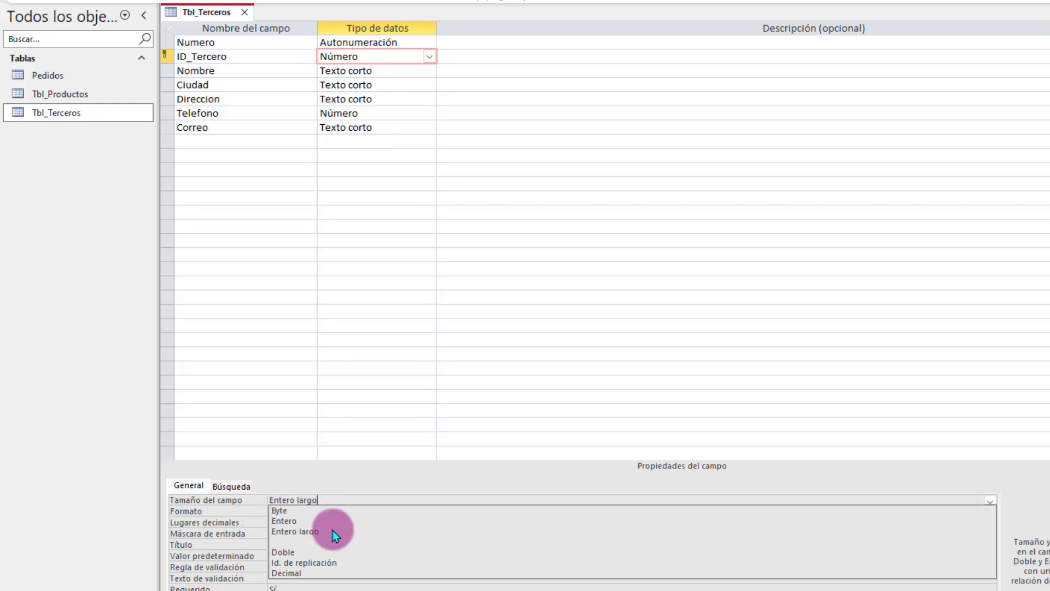
{"action": "left_click", "coordinate": [299, 533]}
{"action": "left_click", "coordinate": [306, 510]}
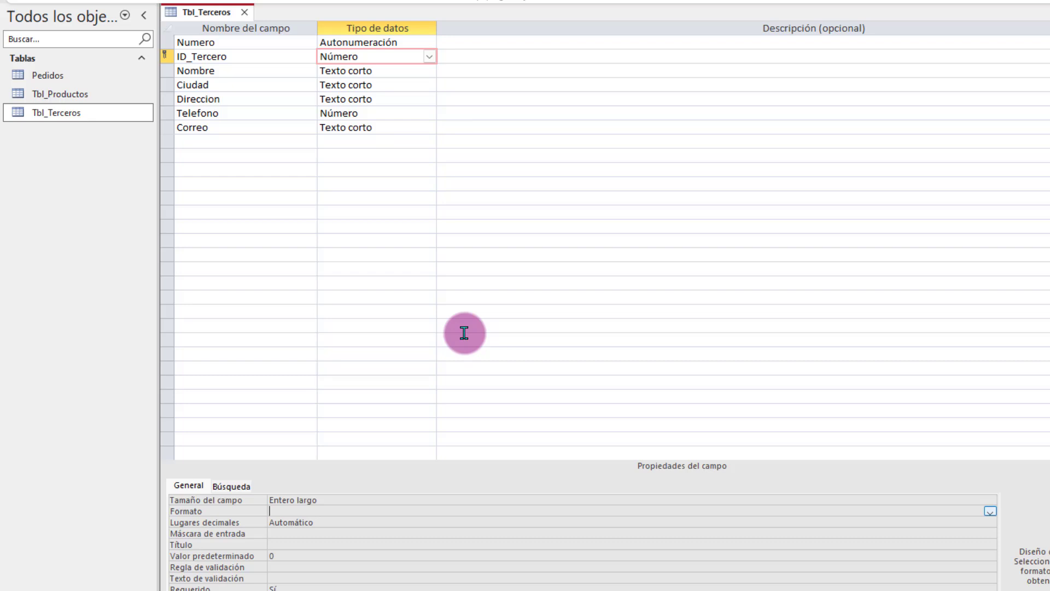
{"action": "left_click", "coordinate": [251, 71]}
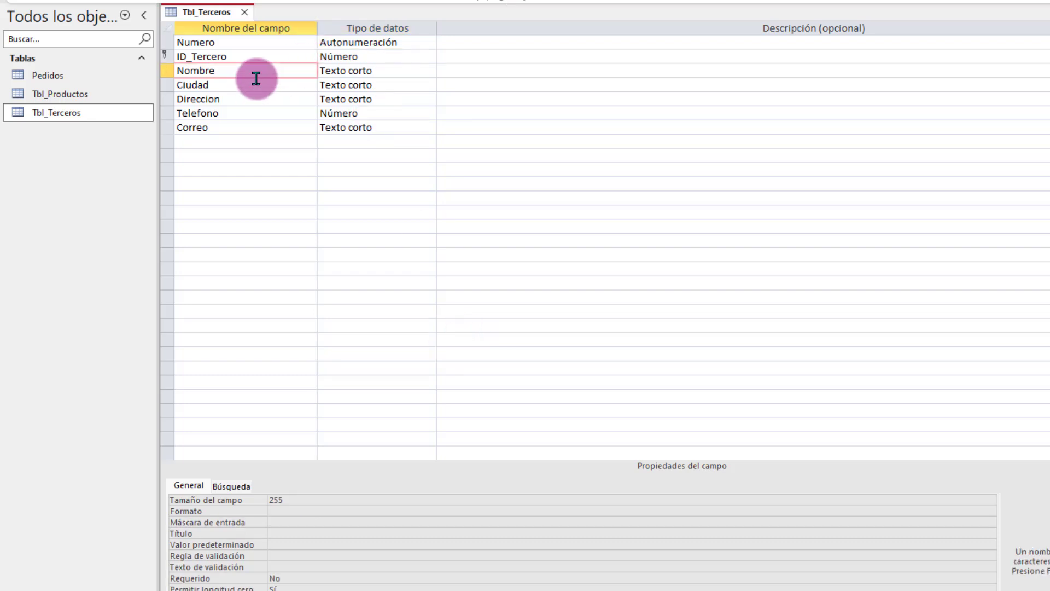
{"action": "left_click", "coordinate": [299, 59]}
{"action": "left_click", "coordinate": [319, 509]}
{"action": "left_click", "coordinate": [991, 511]}
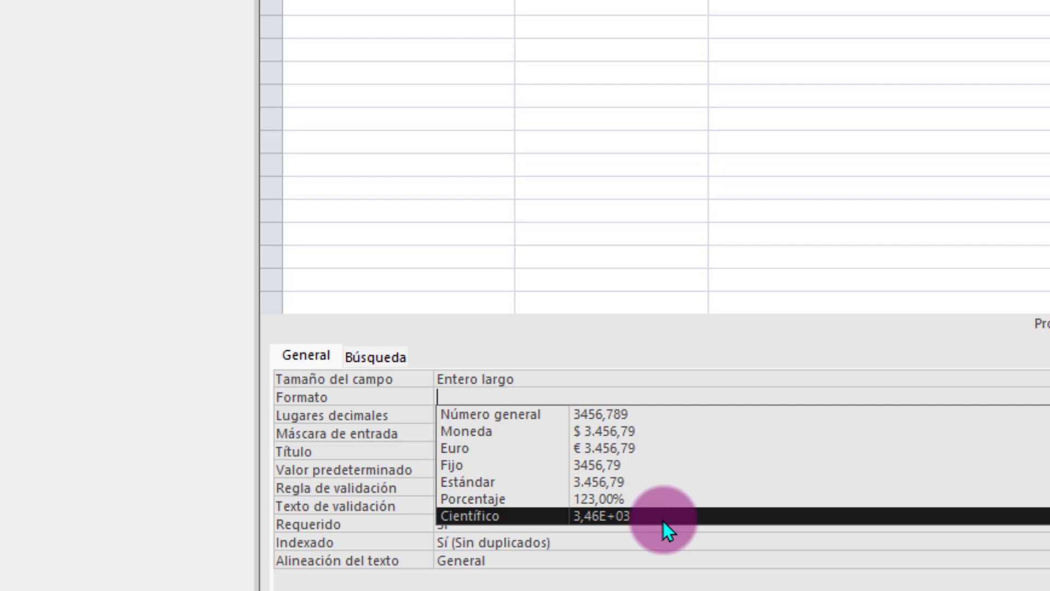
{"action": "key", "text": "Escape"}
{"action": "left_click", "coordinate": [559, 416]}
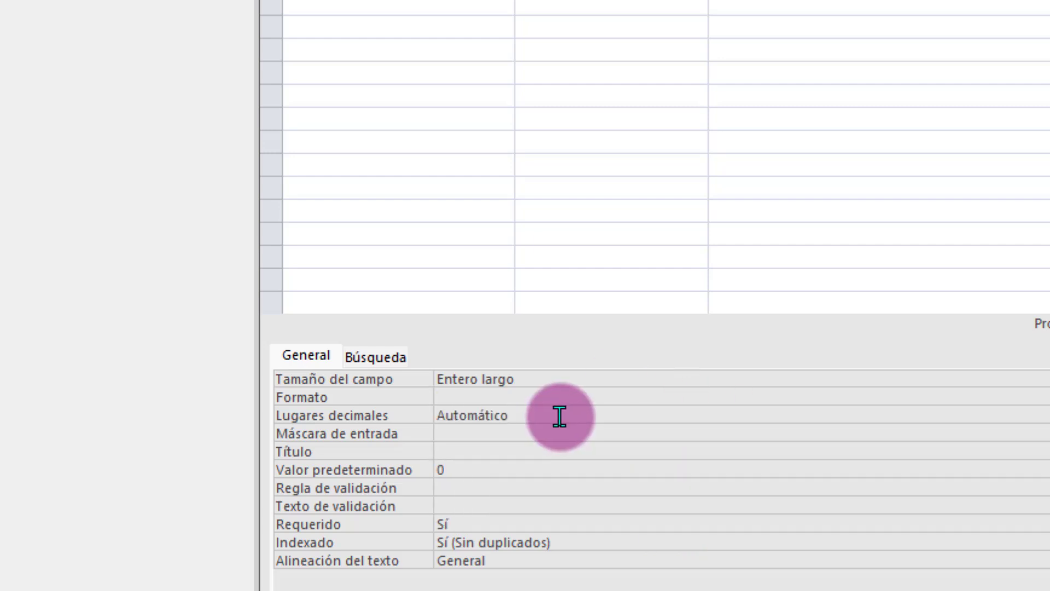
{"action": "left_click", "coordinate": [516, 435]}
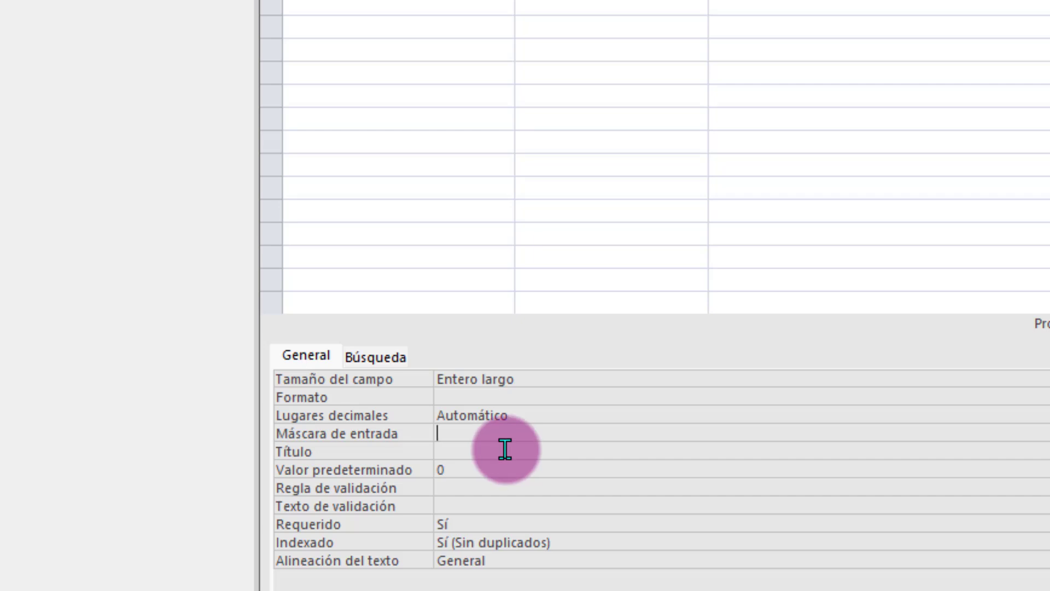
{"action": "left_click", "coordinate": [484, 453]}
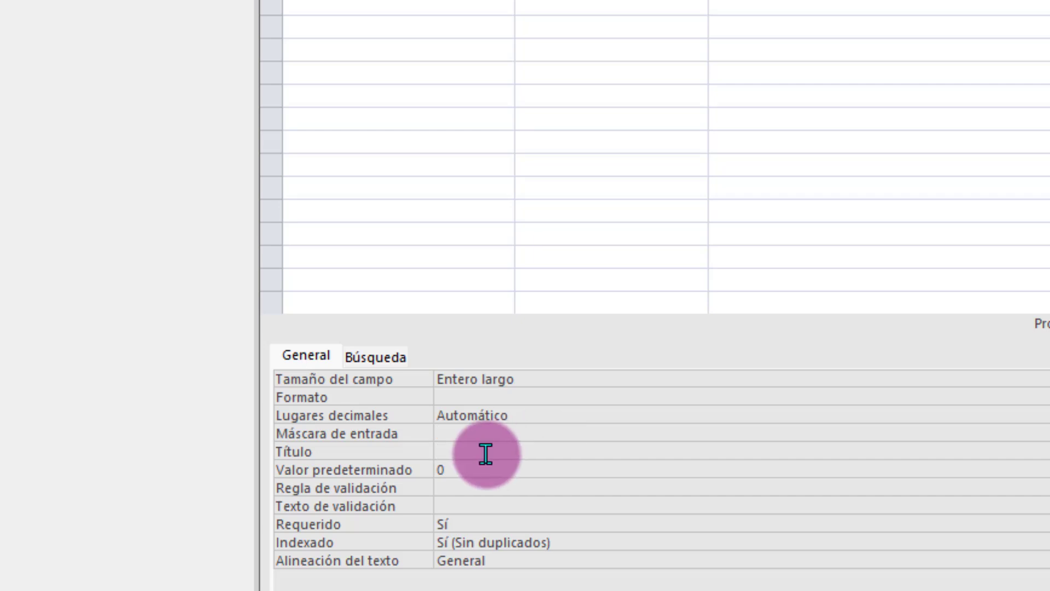
{"action": "left_click", "coordinate": [459, 474]}
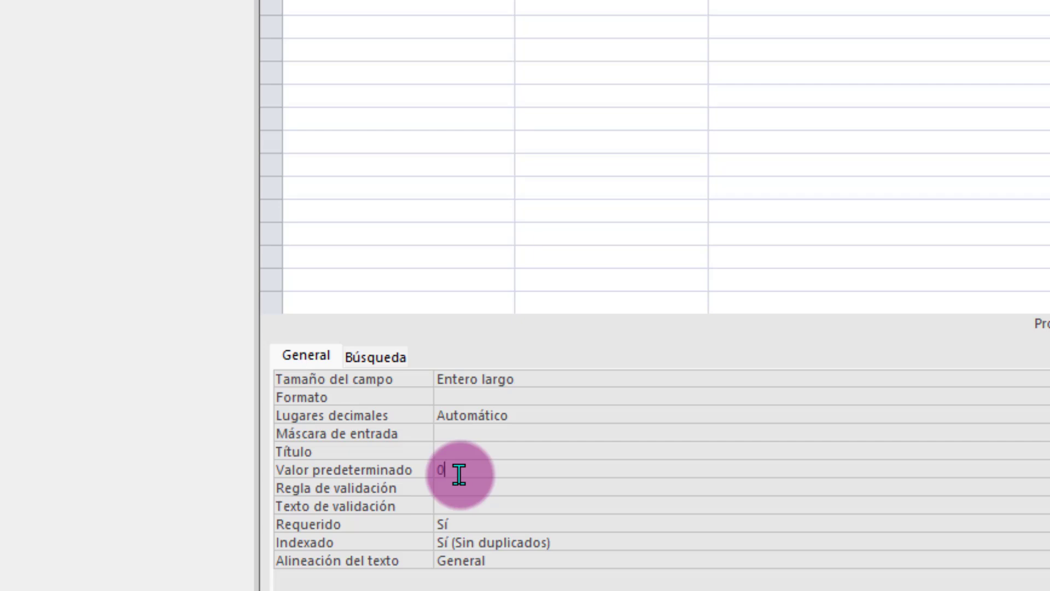
{"action": "left_click", "coordinate": [461, 487]}
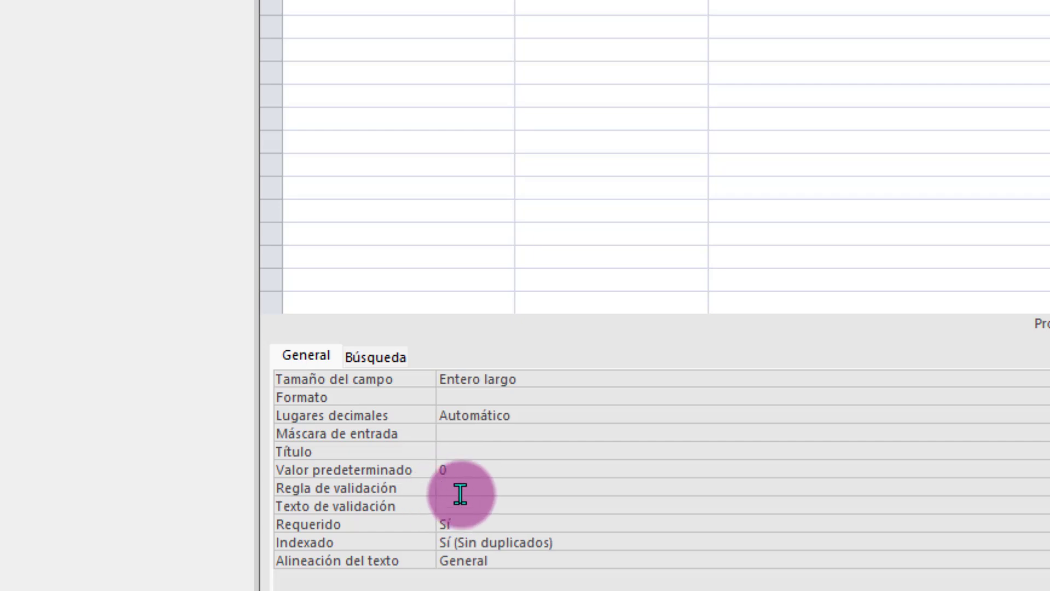
{"action": "left_click", "coordinate": [452, 505]}
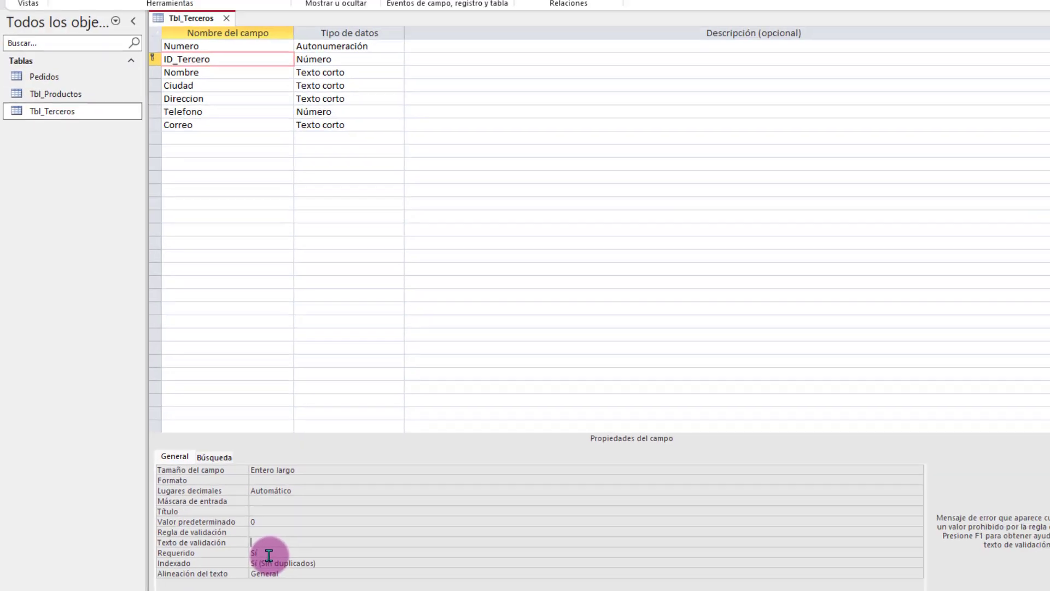
{"action": "left_click", "coordinate": [473, 526]}
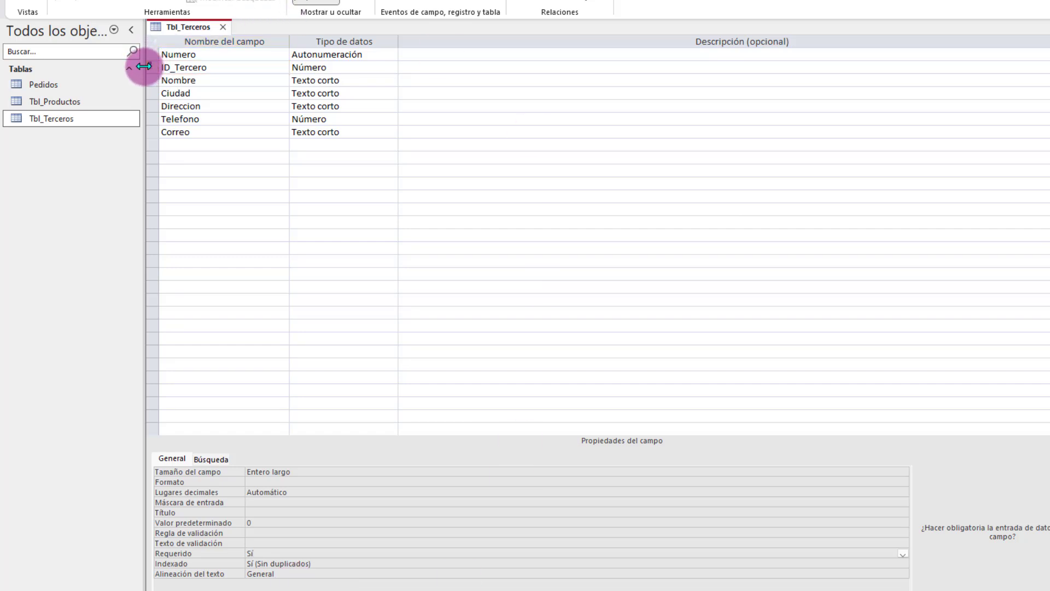
Step: Review ID_Tercero and Nombre's Requerido property, then save and open Tbl_Terceros as a datasheet
{"action": "left_click", "coordinate": [189, 67]}
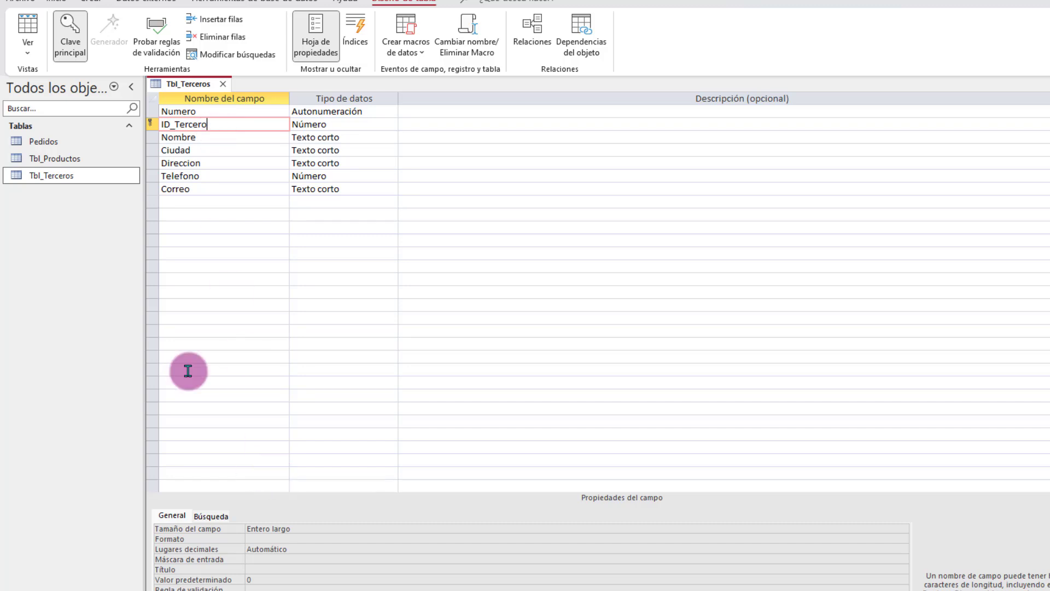
{"action": "left_click", "coordinate": [217, 137]}
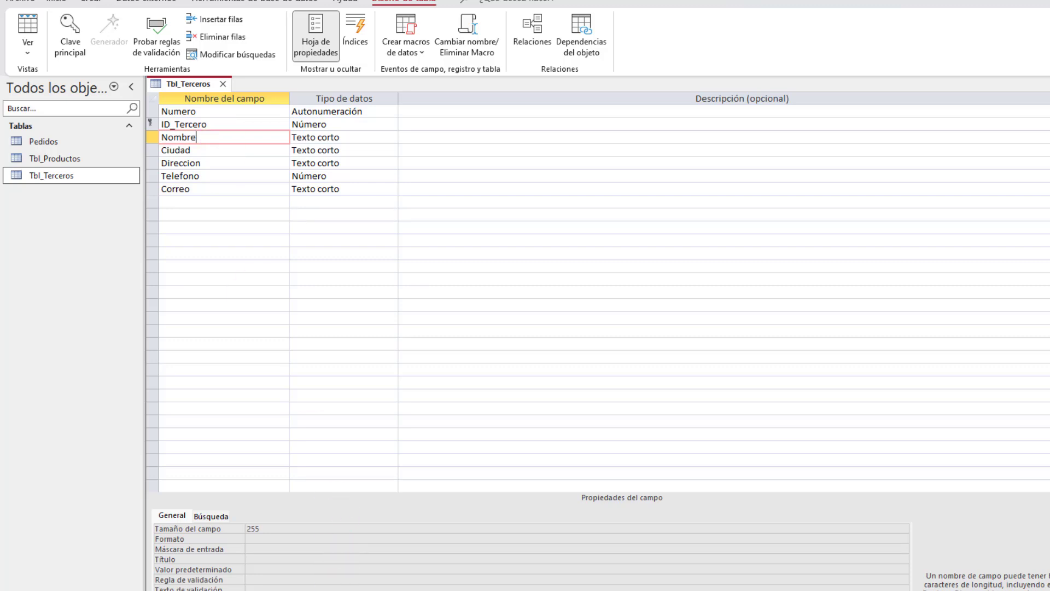
{"action": "left_click", "coordinate": [267, 555]}
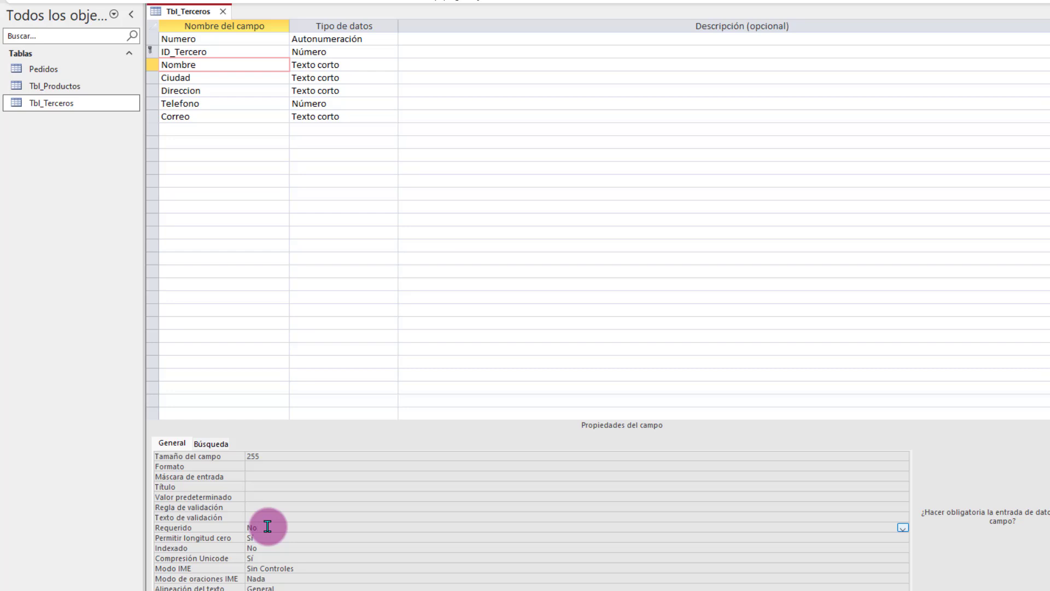
{"action": "right_click", "coordinate": [195, 11]}
{"action": "left_click", "coordinate": [235, 102]}
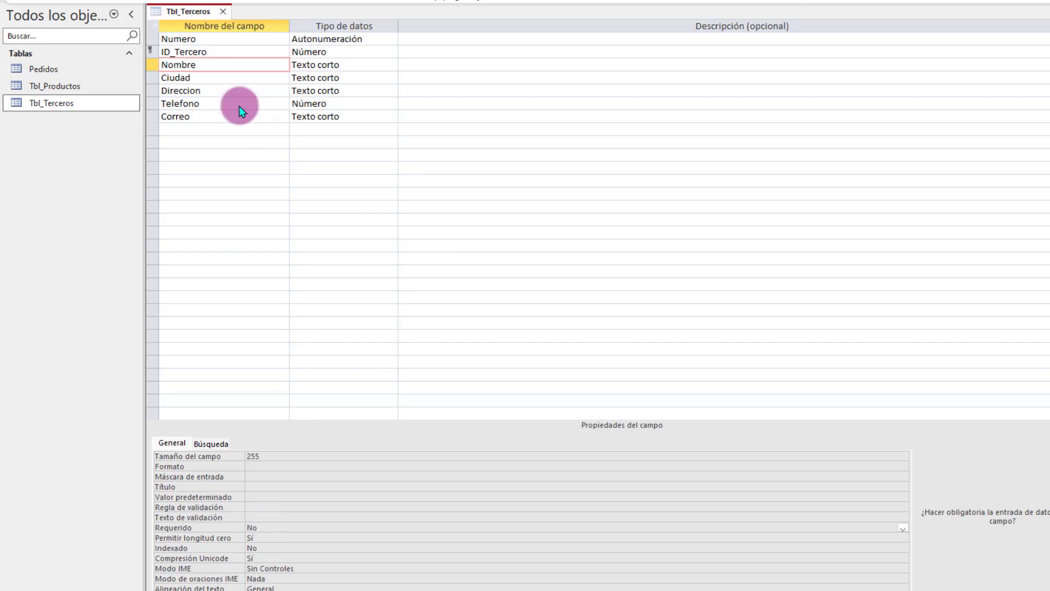
{"action": "left_click", "coordinate": [629, 298]}
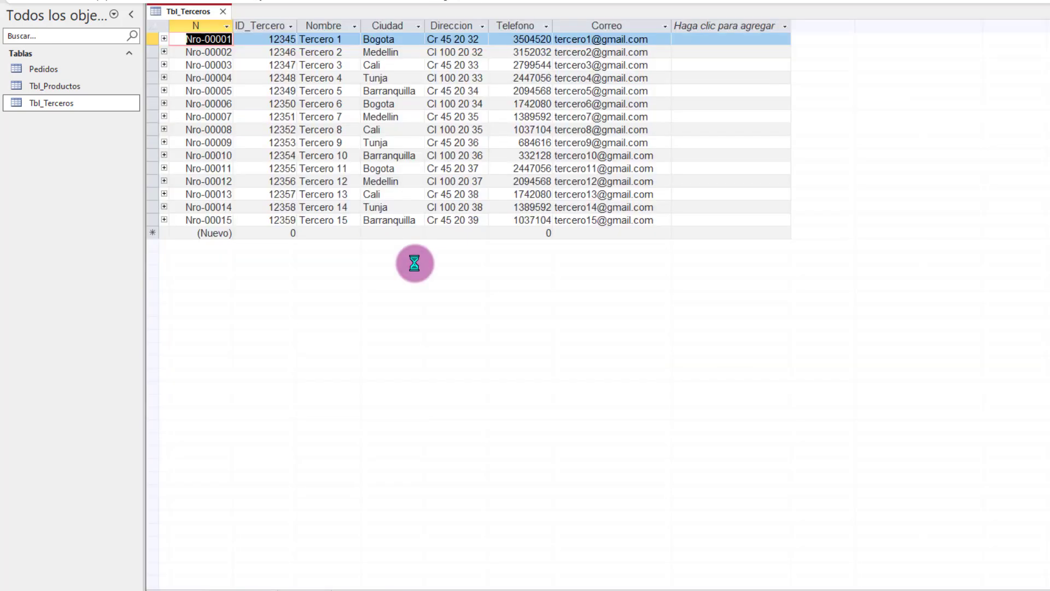
Step: Start new record Nro-00016, entering its ID_Tercero number and leaving Nombre empty
{"action": "left_click", "coordinate": [204, 231]}
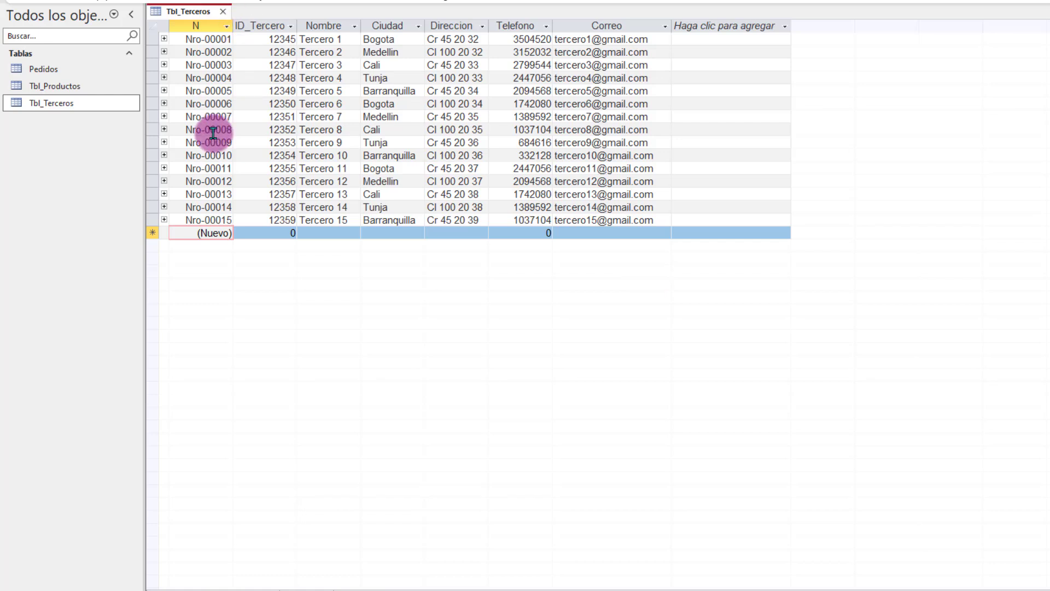
{"action": "key", "text": "Tab"}
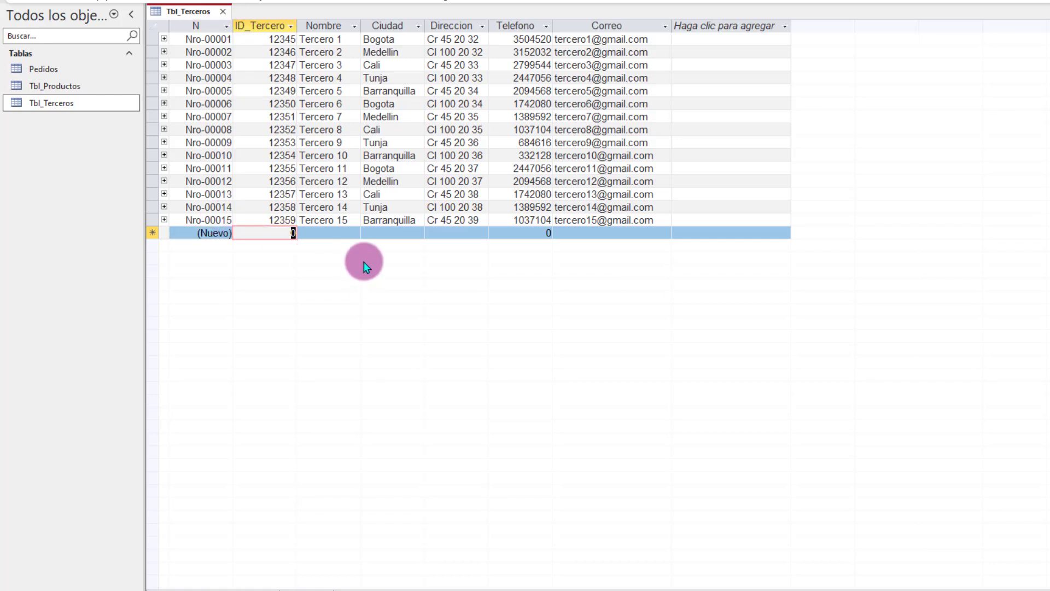
{"action": "type", "text": "1354646"}
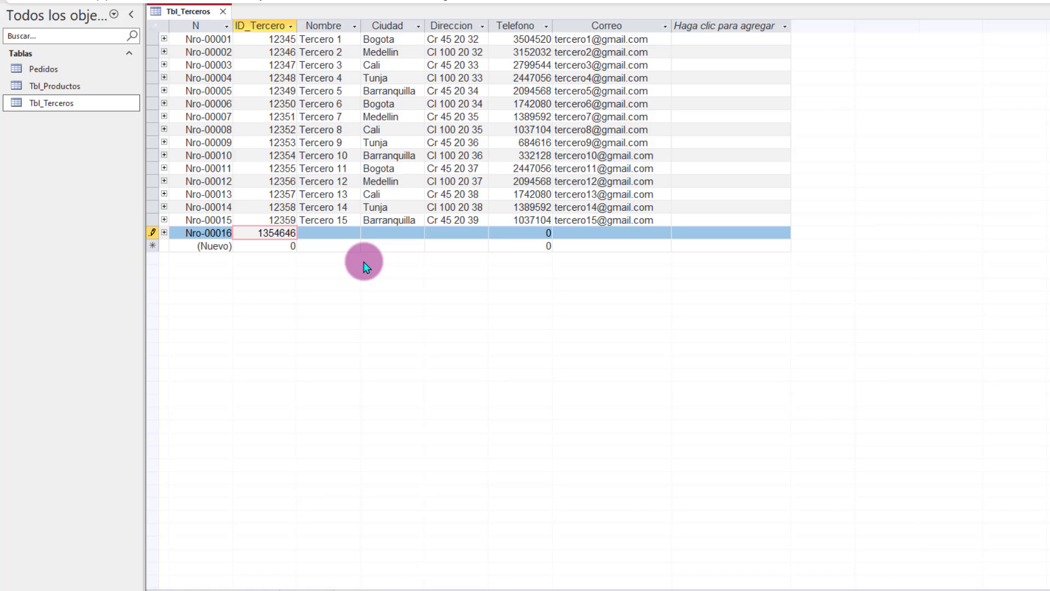
{"action": "key", "text": "Tab"}
{"action": "key", "text": "Tab"}
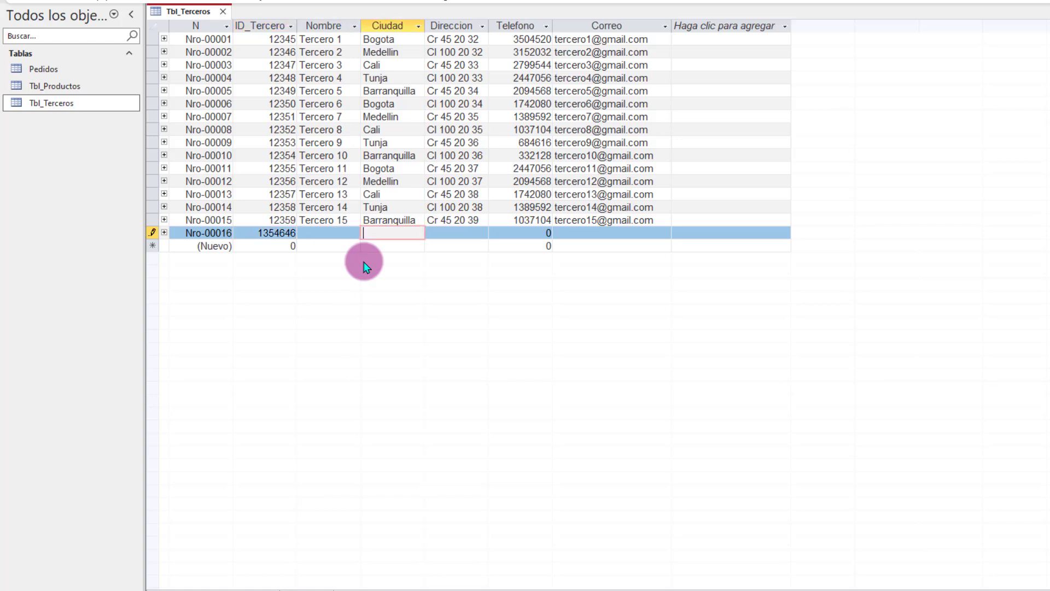
{"action": "key", "text": "Tab"}
{"action": "key", "text": "Tab"}
{"action": "key", "text": "Tab"}
{"action": "key", "text": "Tab"}
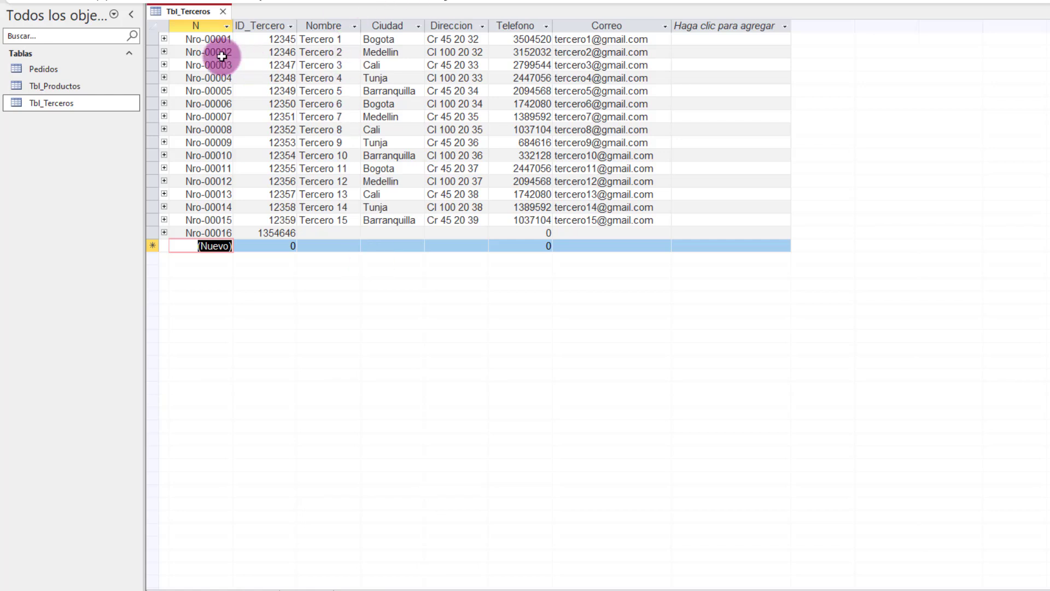
Step: In design view, set the Nombre field's Requerido property to Sí
{"action": "right_click", "coordinate": [189, 11]}
{"action": "left_click", "coordinate": [237, 83]}
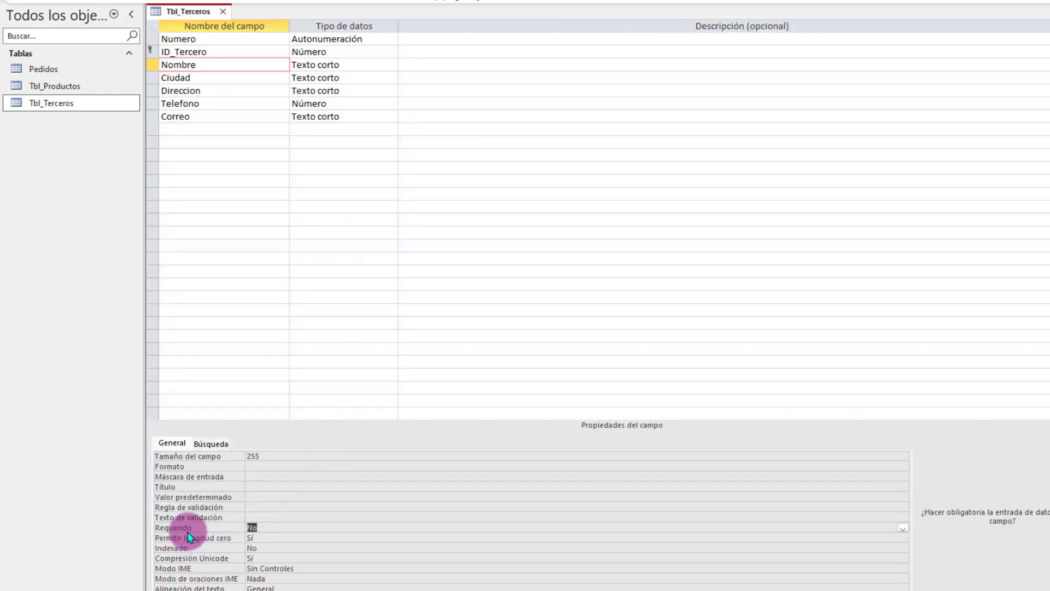
{"action": "left_click", "coordinate": [285, 528]}
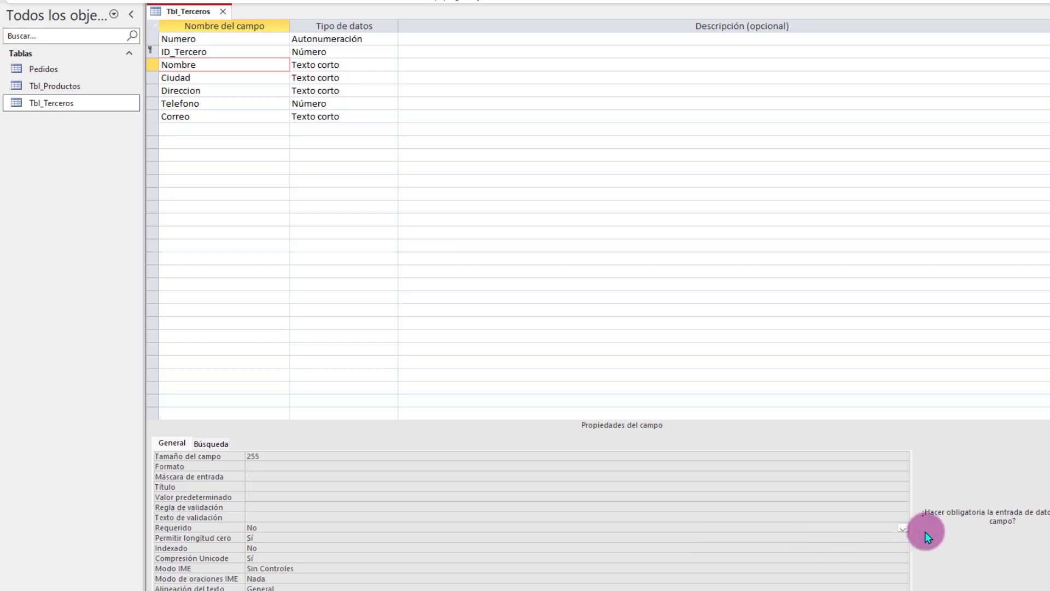
{"action": "left_click", "coordinate": [902, 528]}
{"action": "left_click", "coordinate": [251, 537]}
Step: Save Tbl_Terceros and return to datasheet view, accepting the data check and keeping the rule
{"action": "right_click", "coordinate": [203, 12]}
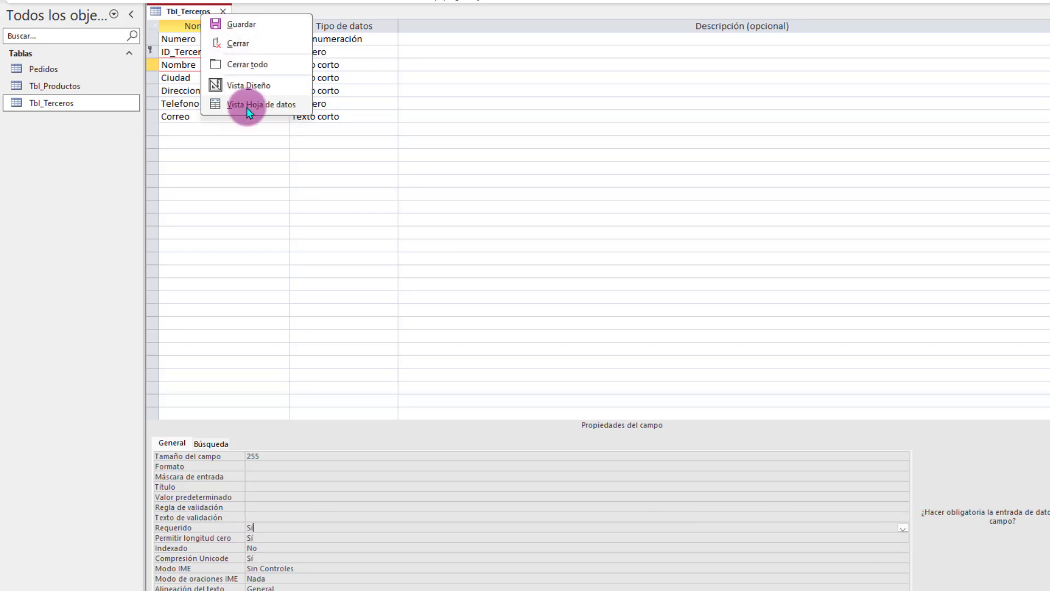
{"action": "left_click", "coordinate": [241, 105]}
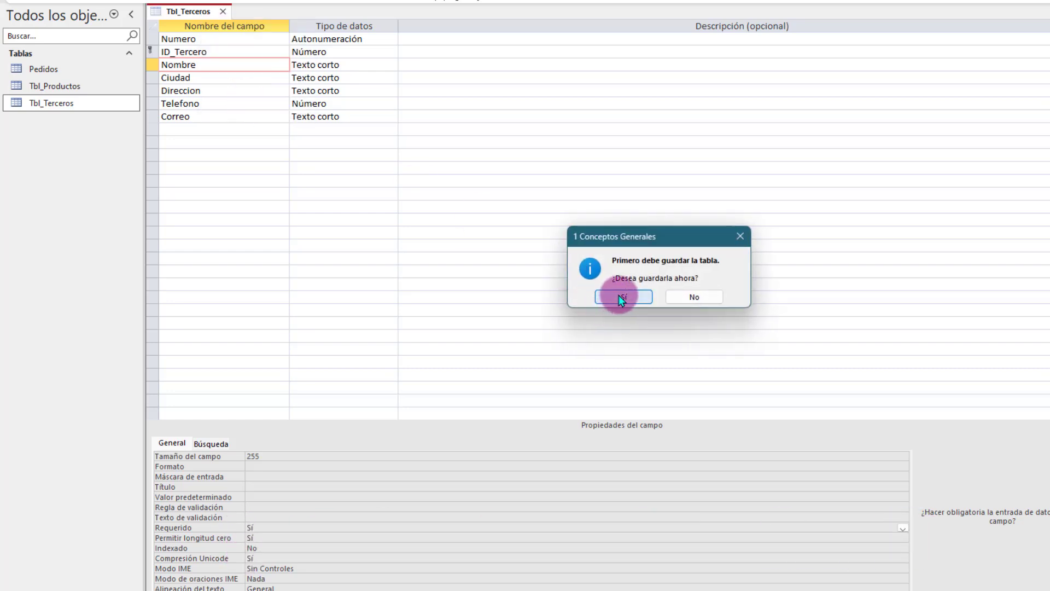
{"action": "left_click", "coordinate": [618, 296]}
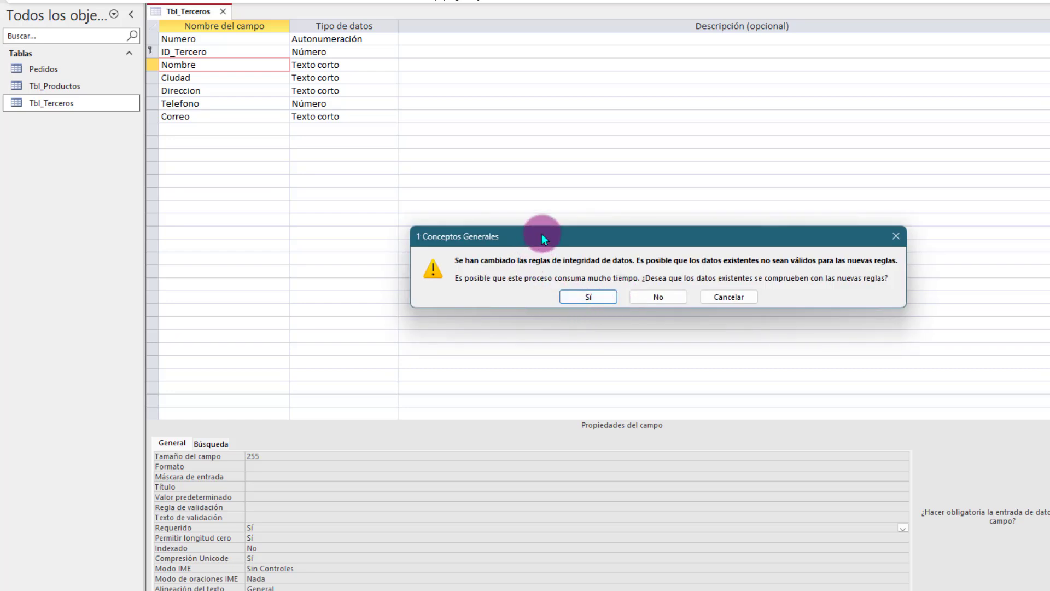
{"action": "left_click_drag", "start_coordinate": [542, 235], "coordinate": [455, 180]}
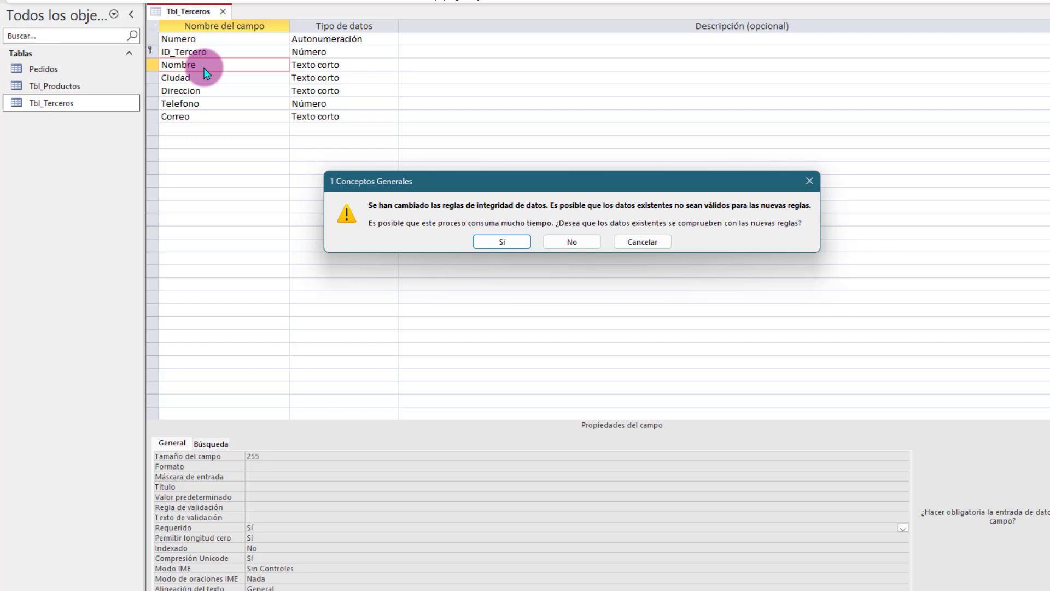
{"action": "left_click", "coordinate": [506, 242]}
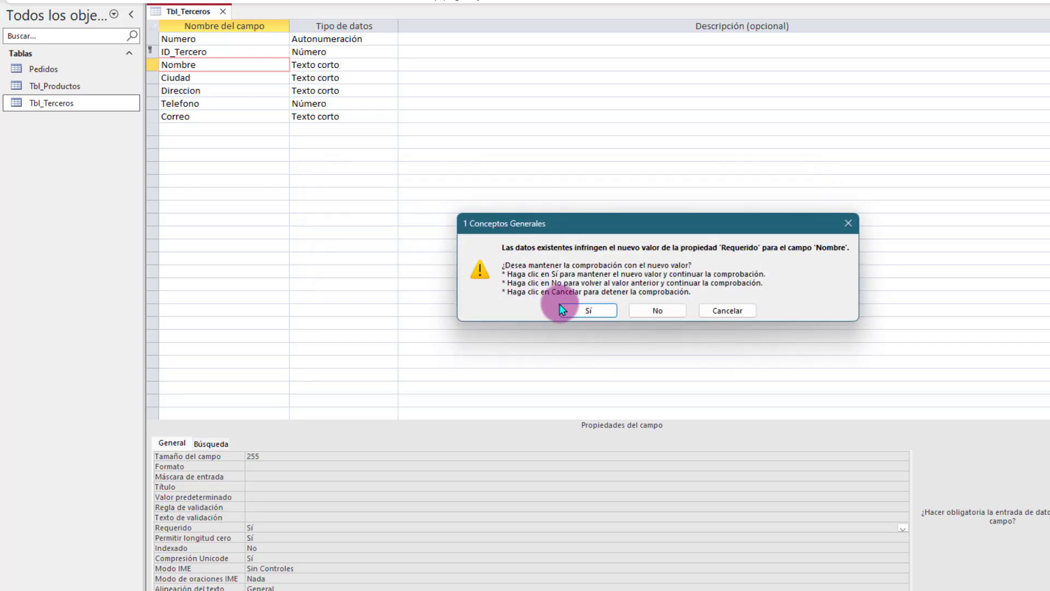
{"action": "left_click", "coordinate": [563, 310]}
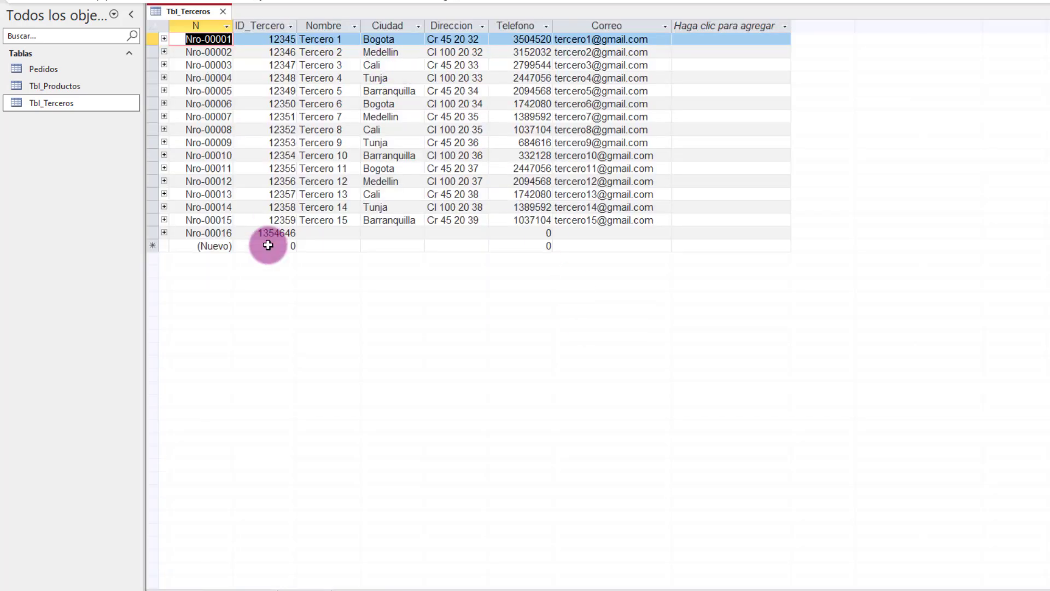
Step: Delete the blank-name record Nro-00016 from Tbl_Terceros, confirming the deletion
{"action": "left_click", "coordinate": [311, 233]}
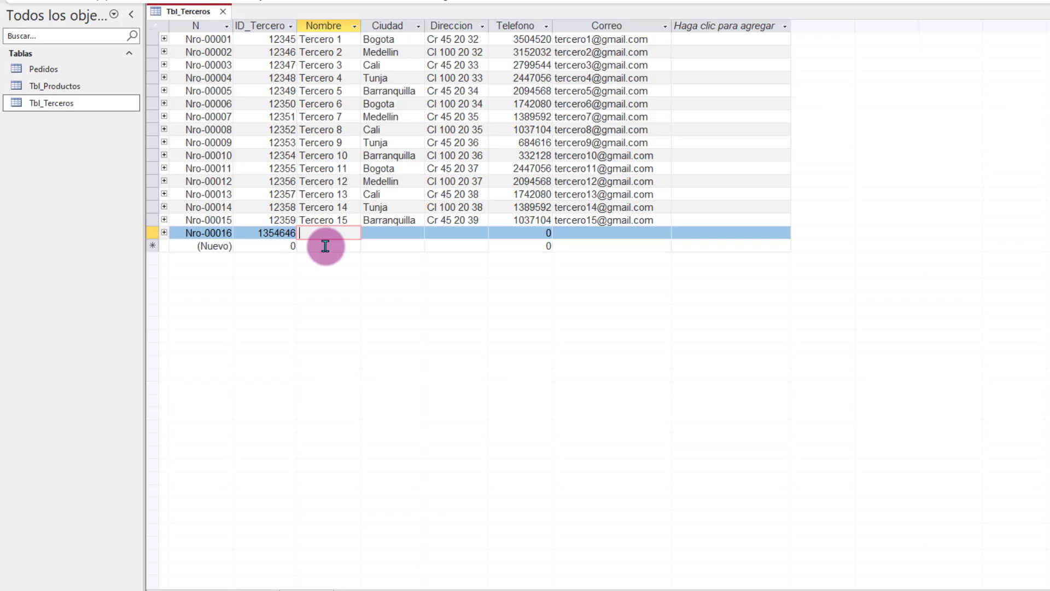
{"action": "left_click", "coordinate": [149, 231]}
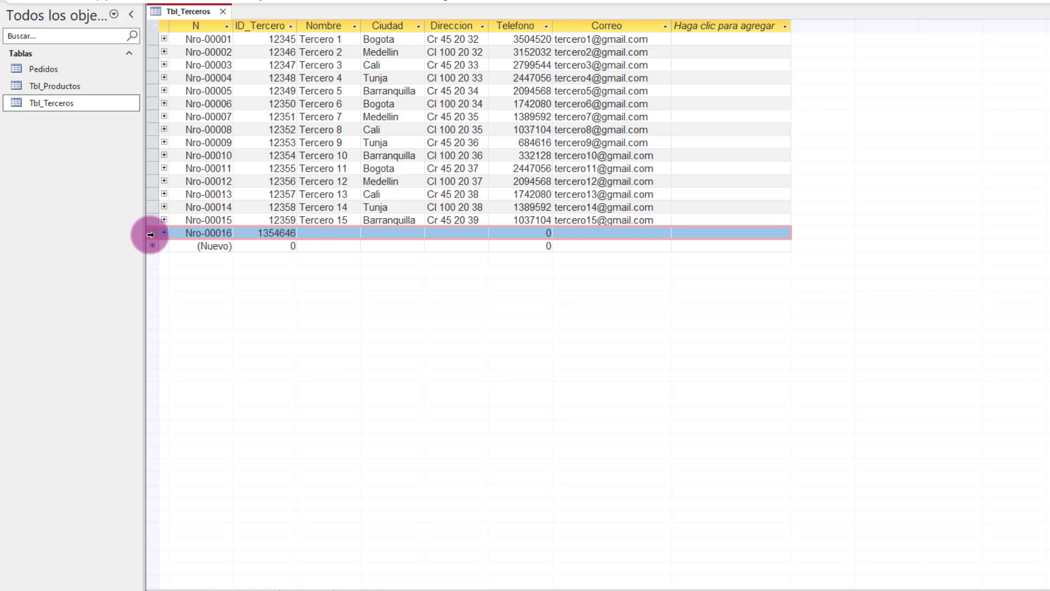
{"action": "mouse_move", "coordinate": [150, 234]}
{"action": "left_mouse_down"}
{"action": "mouse_move", "coordinate": [150, 131]}
{"action": "mouse_move", "coordinate": [150, 233]}
{"action": "left_mouse_up"}
{"action": "key", "text": "Delete"}
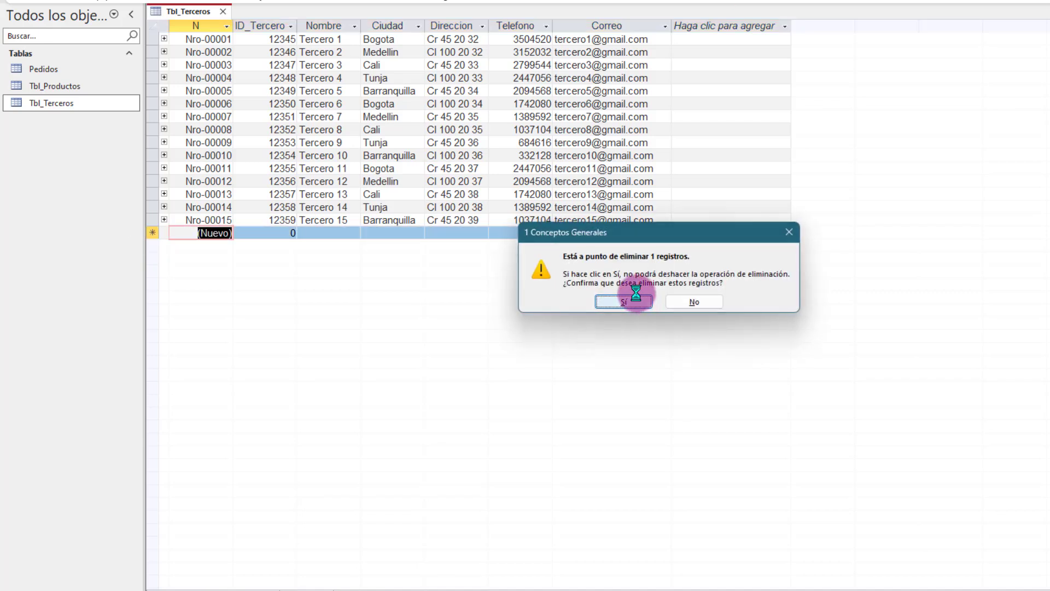
{"action": "left_click", "coordinate": [634, 300]}
{"action": "right_click", "coordinate": [181, 11]}
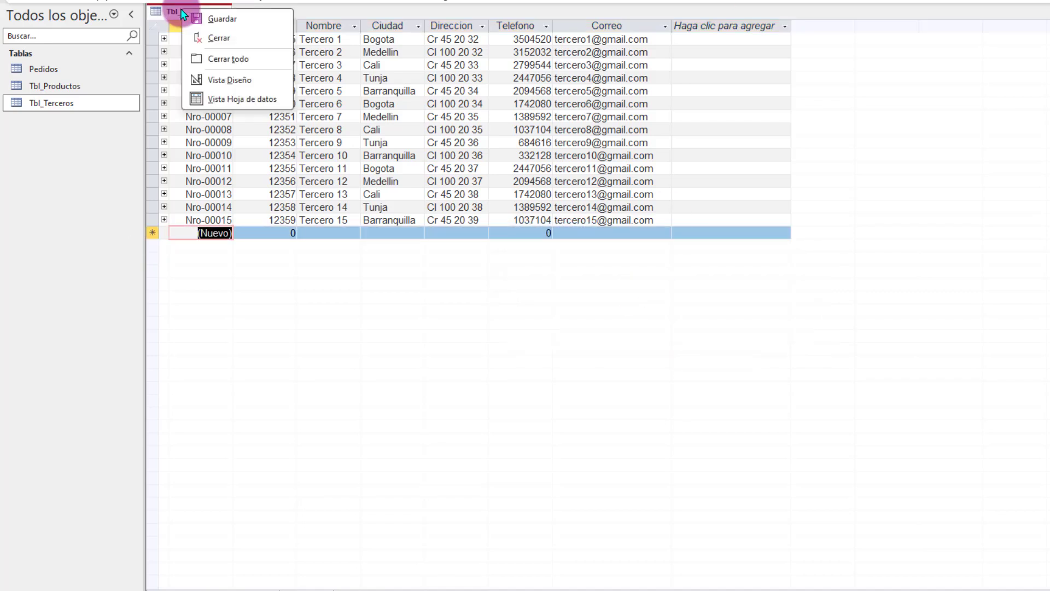
Step: Set Nombre's Requerido to Sí in design view and save the table
{"action": "left_click", "coordinate": [227, 81]}
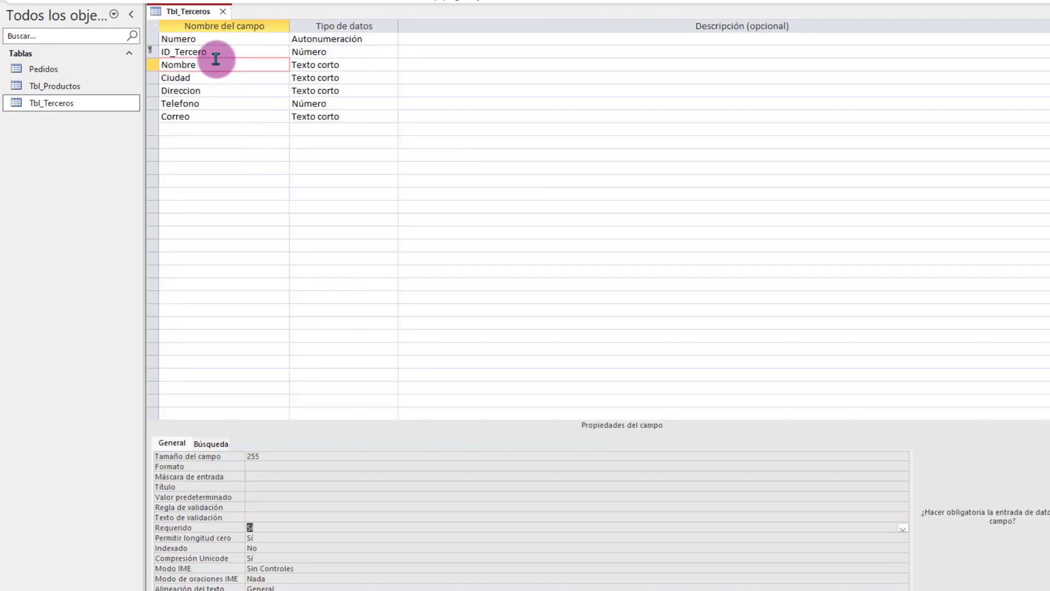
{"action": "left_click", "coordinate": [215, 64]}
{"action": "double_click", "coordinate": [277, 527]}
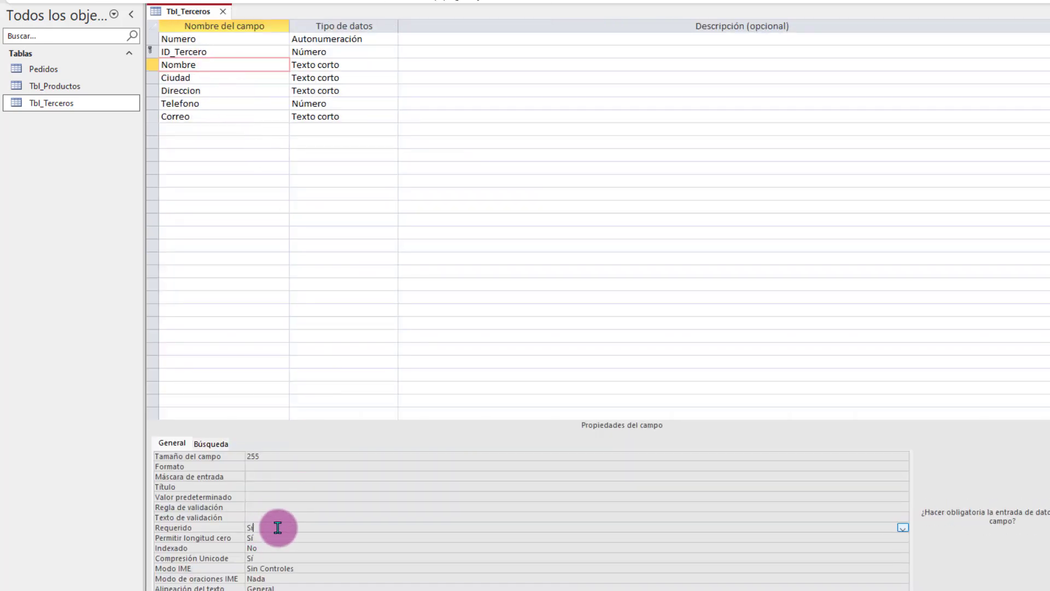
{"action": "key", "text": "Return"}
{"action": "right_click", "coordinate": [195, 7]}
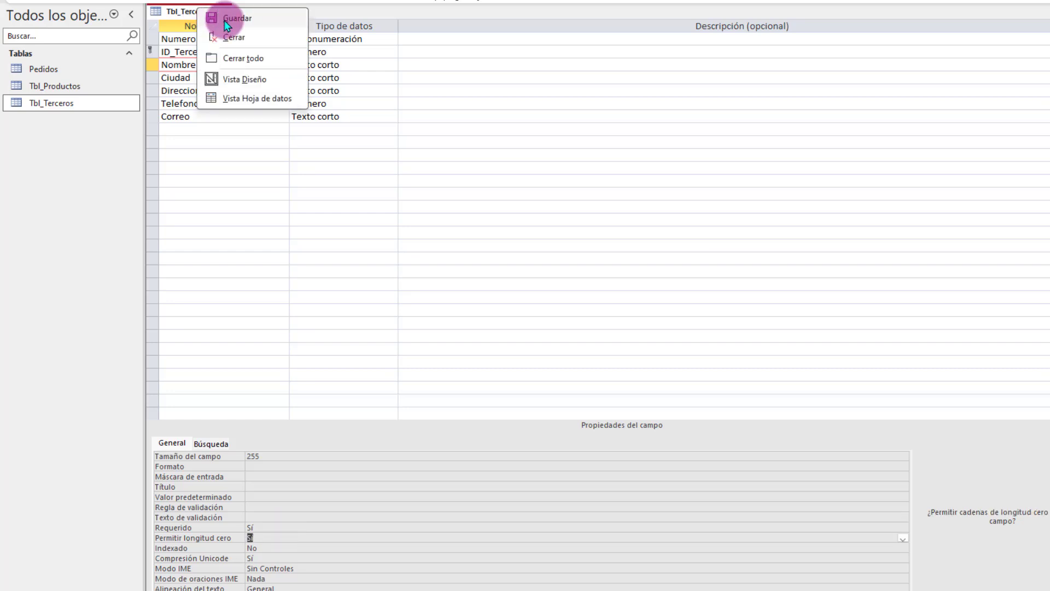
{"action": "left_click", "coordinate": [241, 23]}
Step: In datasheet view, add a record with ID_Tercero 5465460, leaving Nombre blank despite the warning
{"action": "right_click", "coordinate": [203, 8]}
{"action": "left_click", "coordinate": [262, 100]}
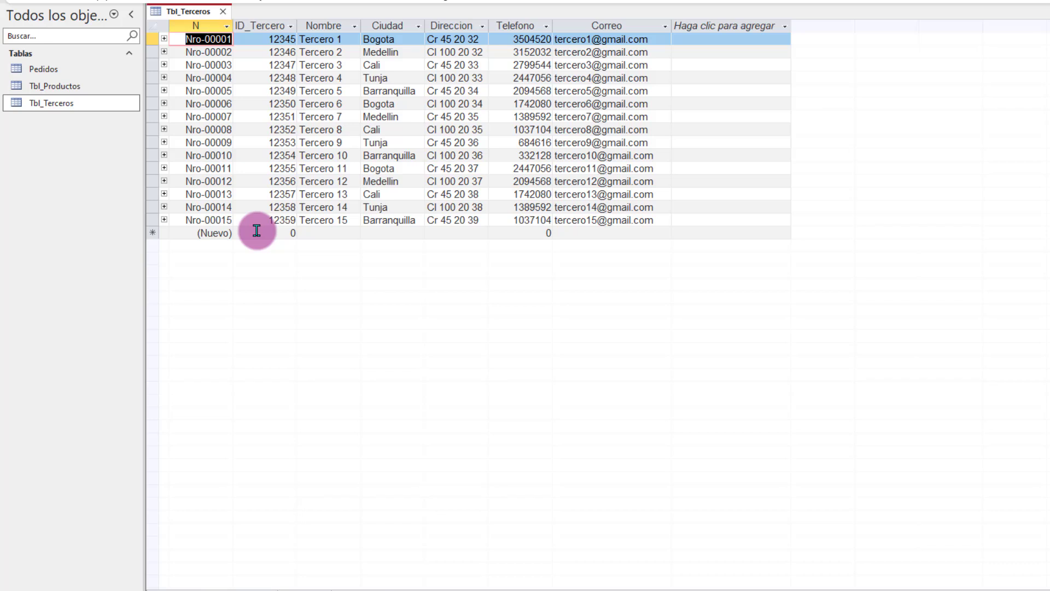
{"action": "left_click", "coordinate": [257, 230]}
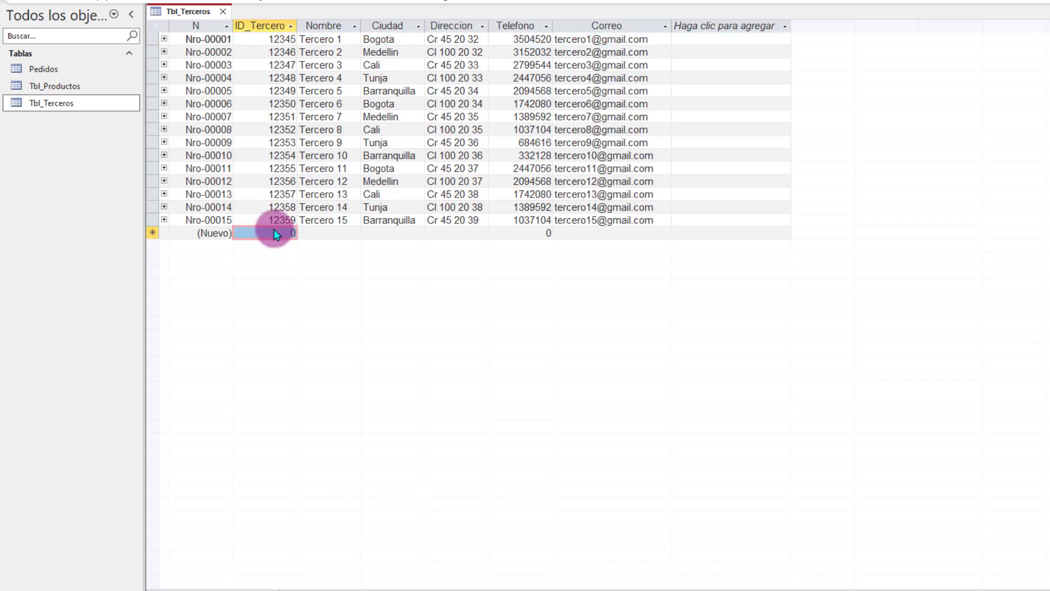
{"action": "type", "text": "5465460"}
{"action": "key", "text": "Tab"}
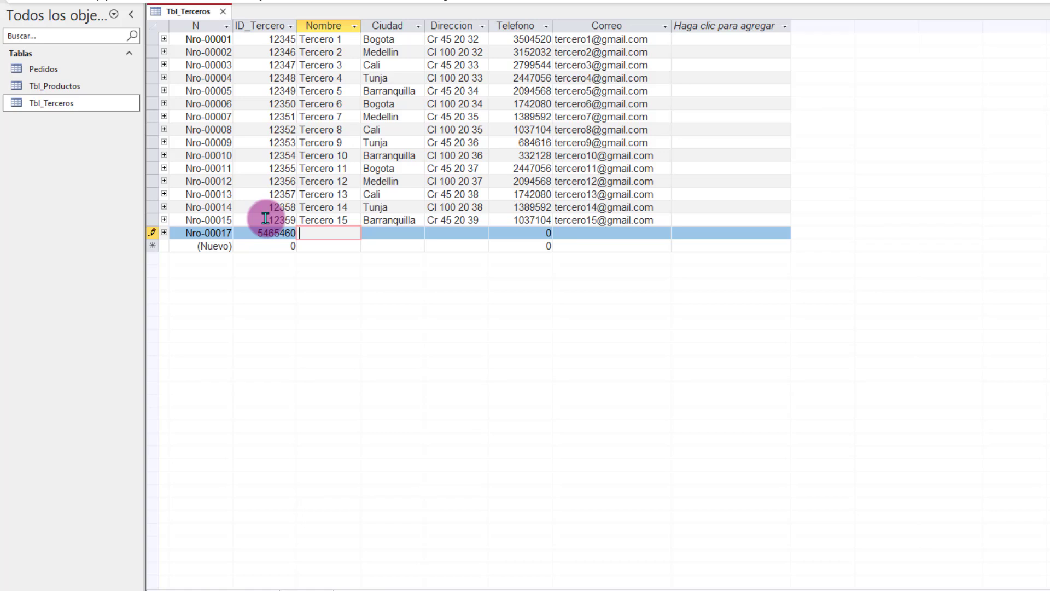
{"action": "key", "text": "Tab"}
{"action": "key", "text": "Tab"}
{"action": "key", "text": "Tab"}
{"action": "key", "text": "Tab"}
{"action": "key", "text": "Tab"}
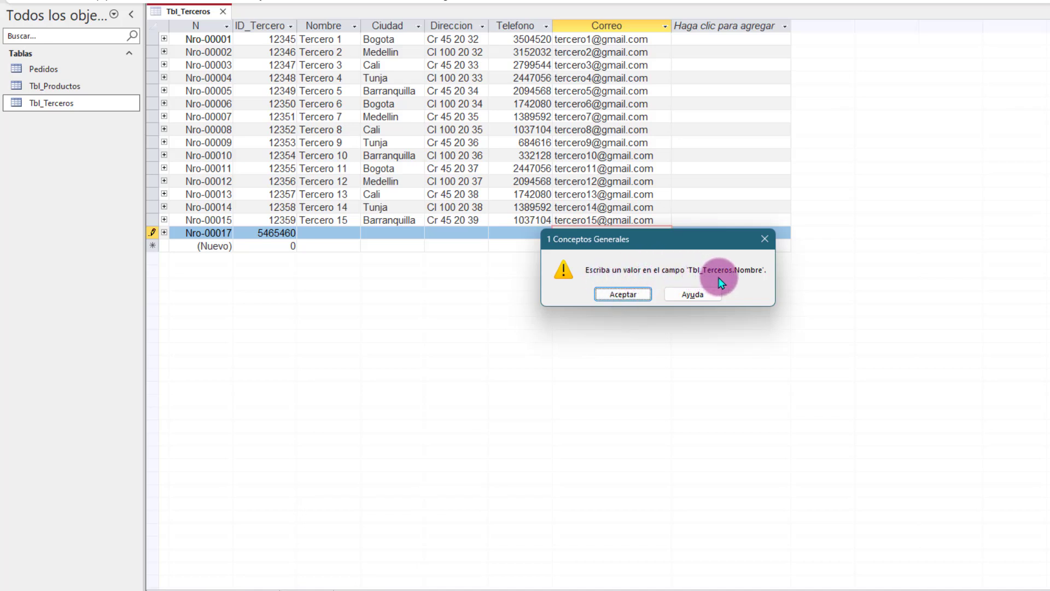
{"action": "left_click", "coordinate": [616, 295]}
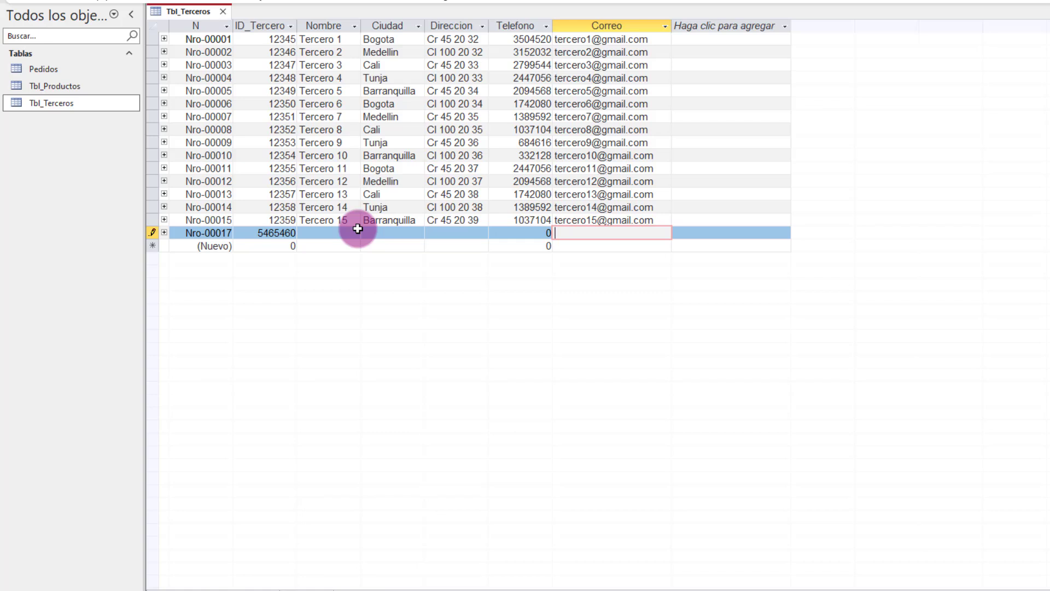
{"action": "left_click", "coordinate": [324, 231]}
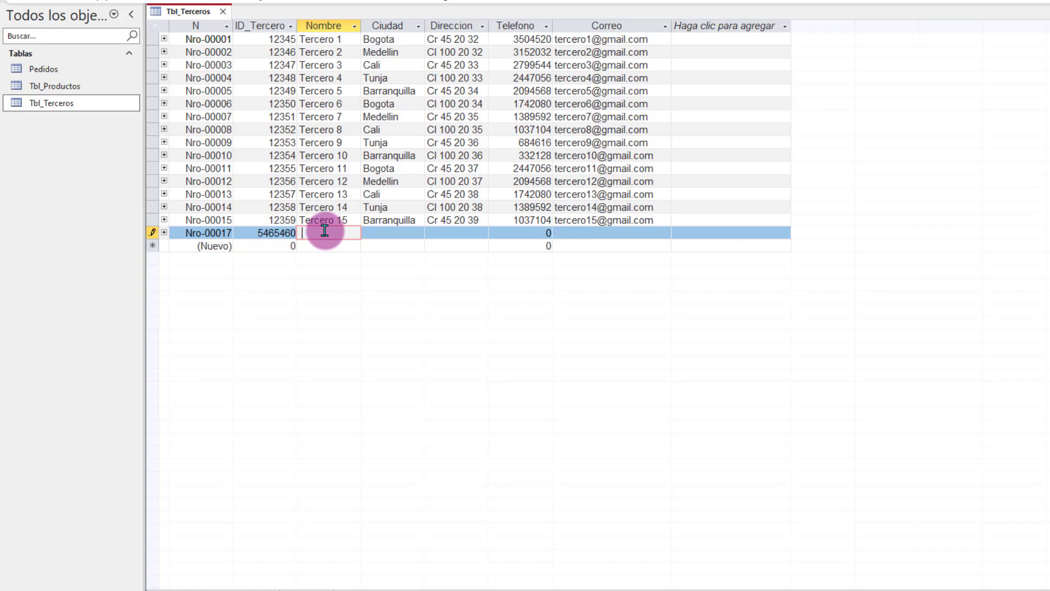
{"action": "key", "text": "Tab"}
{"action": "key", "text": "Tab"}
{"action": "key", "text": "Tab"}
{"action": "key", "text": "Tab"}
{"action": "key", "text": "Tab"}
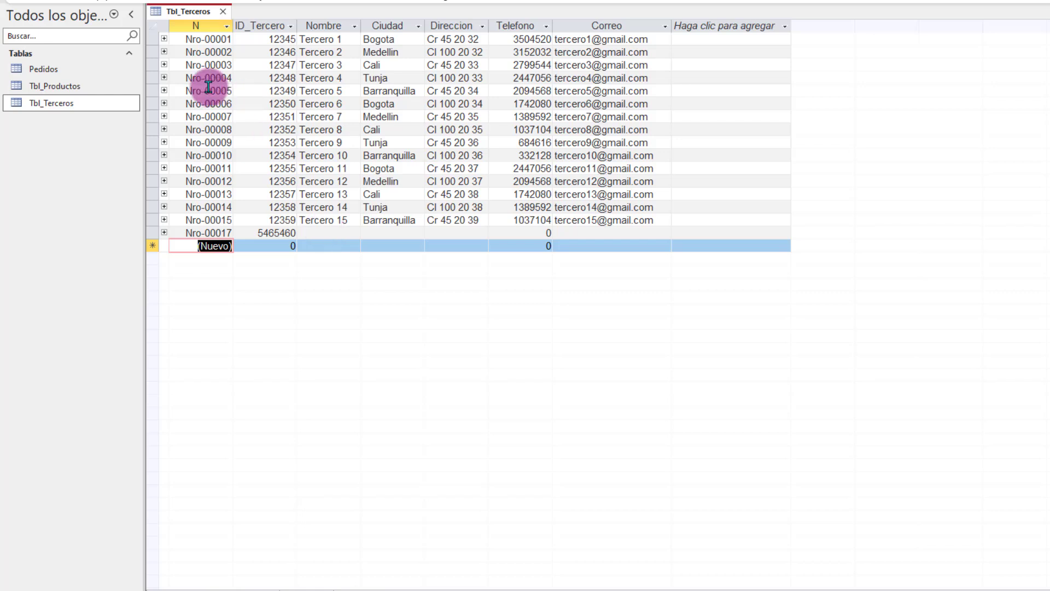
Step: In design view, set Nombre's Permitir longitud cero to No
{"action": "right_click", "coordinate": [182, 14]}
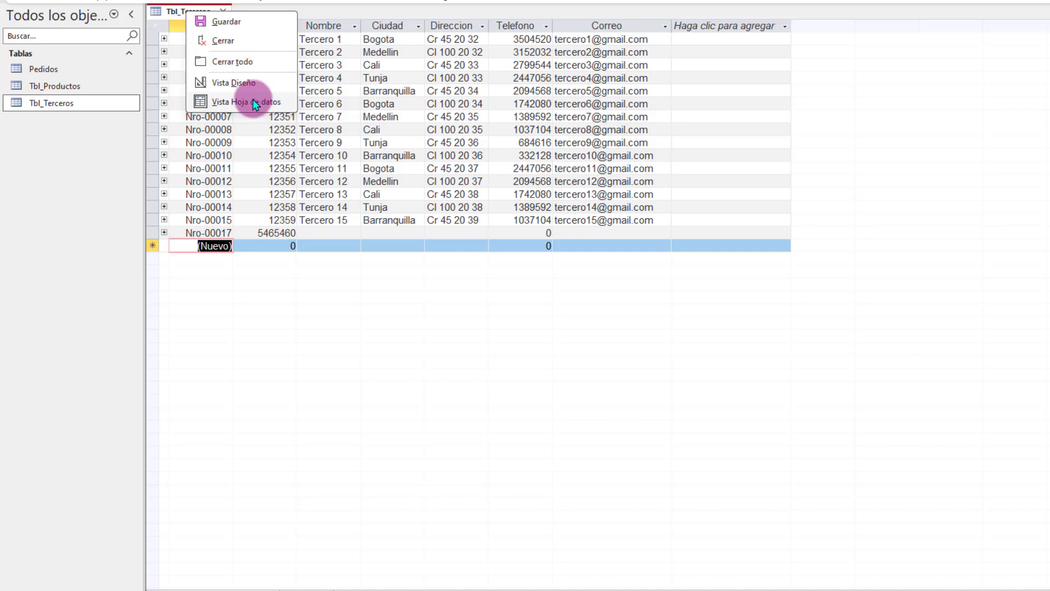
{"action": "left_click", "coordinate": [249, 84]}
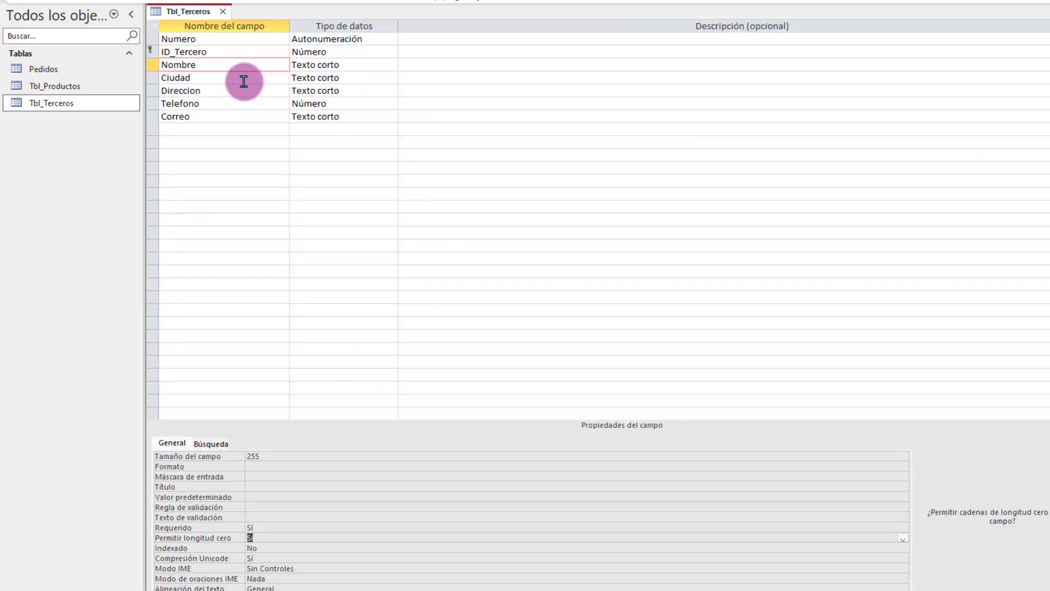
{"action": "left_click", "coordinate": [223, 64]}
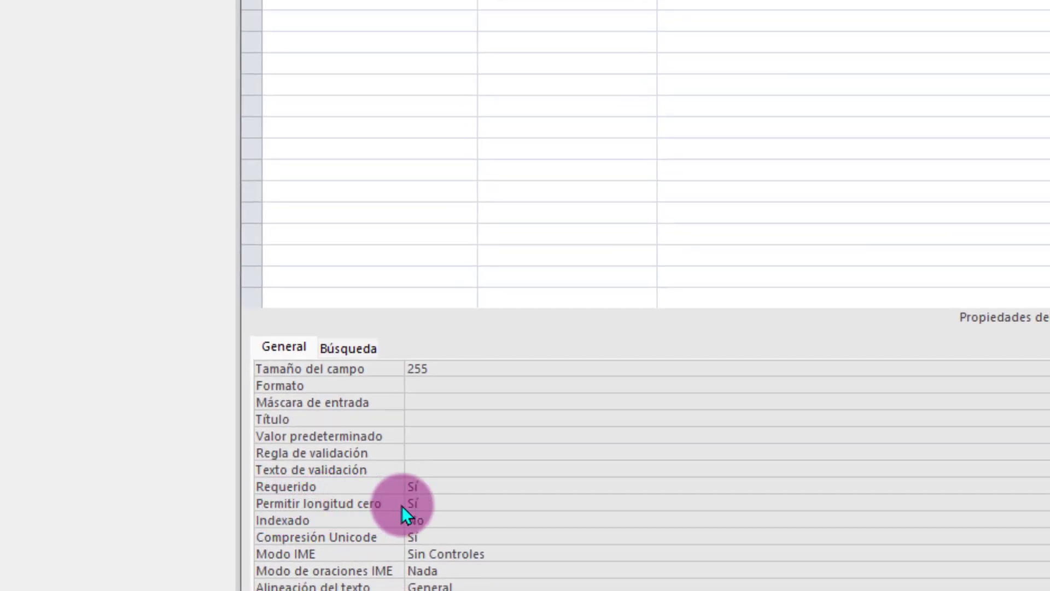
{"action": "left_click", "coordinate": [440, 504]}
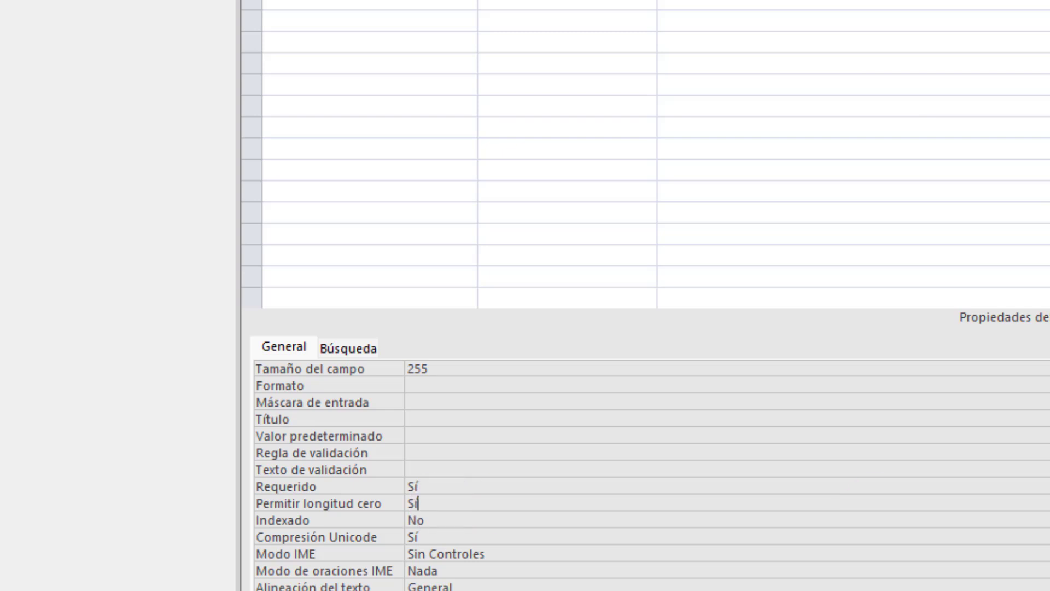
{"action": "left_click", "coordinate": [1049, 503]}
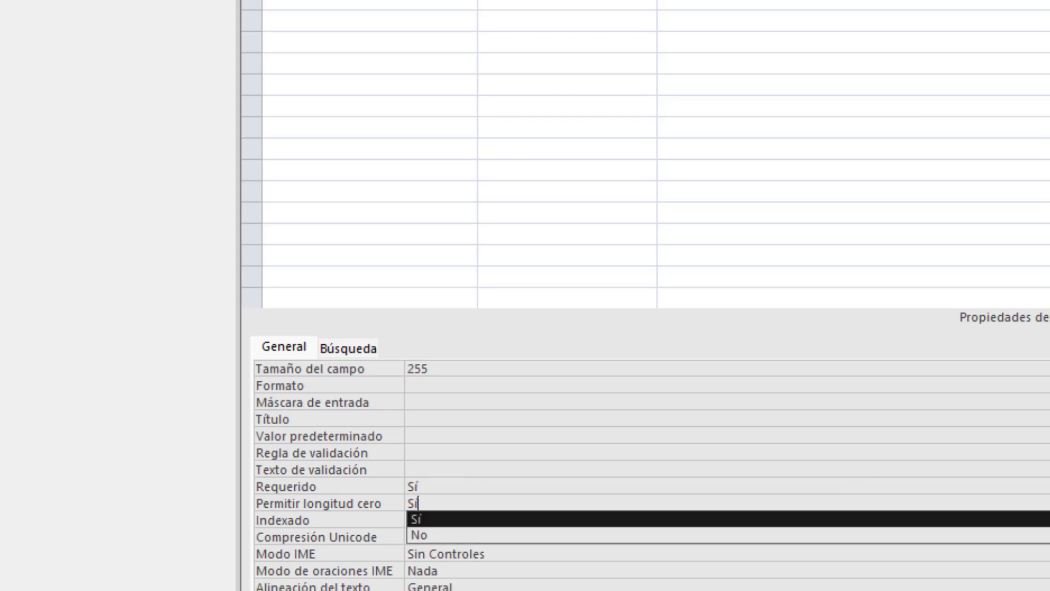
{"action": "left_click", "coordinate": [451, 534]}
{"action": "left_click", "coordinate": [443, 517]}
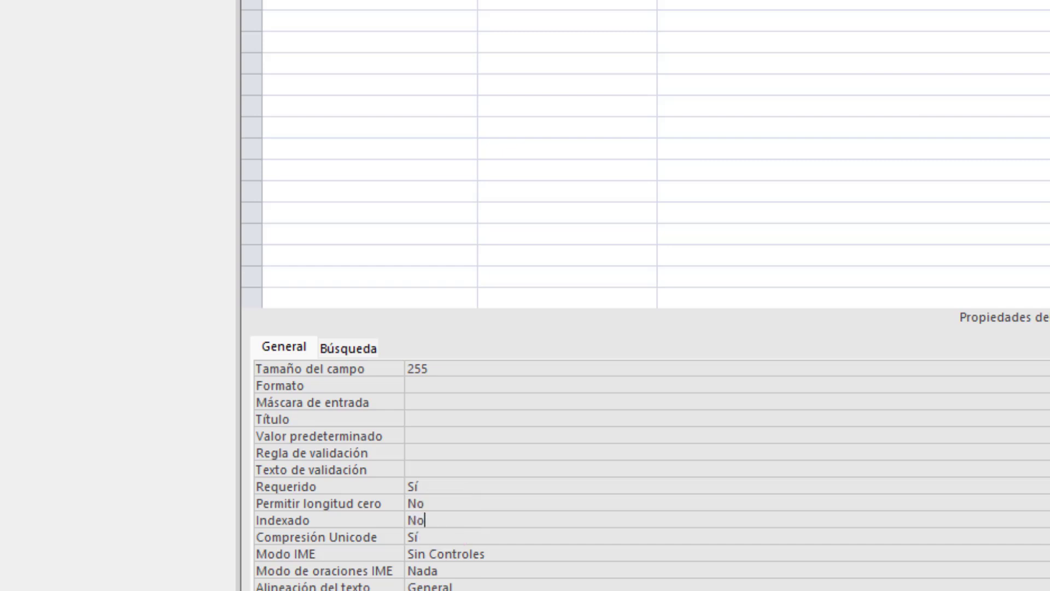
Step: Save the design, accepting both data-integrity prompts, and return to datasheet view
{"action": "right_click", "coordinate": [181, 16]}
{"action": "left_click", "coordinate": [197, 20]}
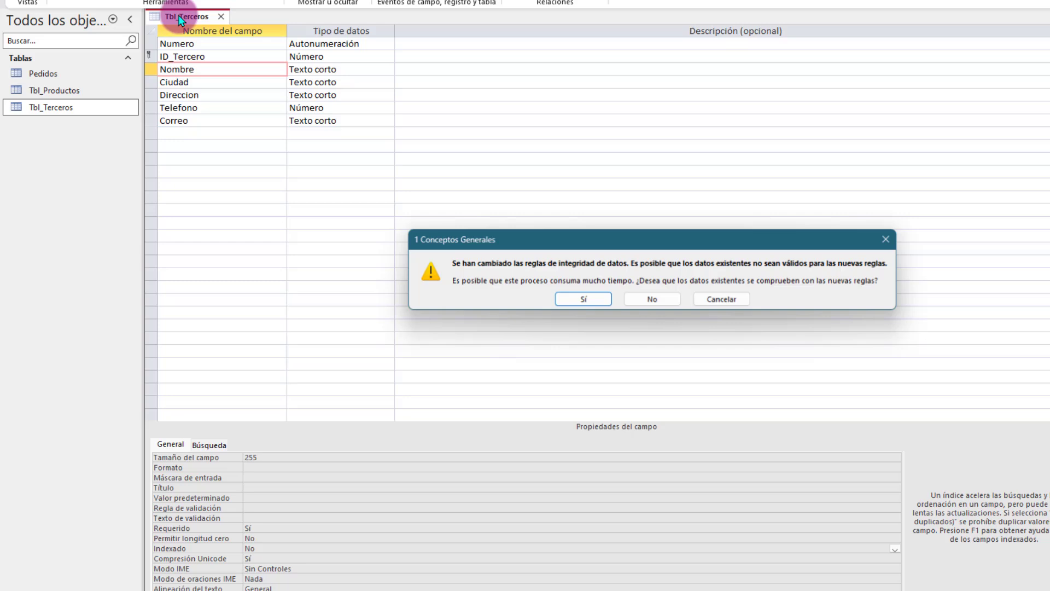
{"action": "left_click", "coordinate": [574, 298]}
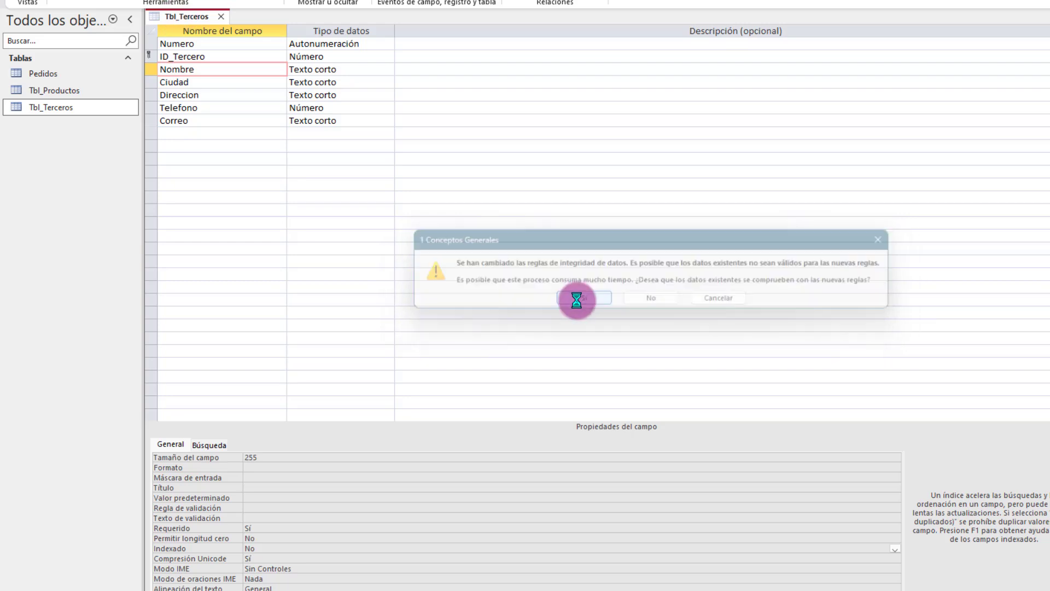
{"action": "left_click", "coordinate": [574, 312]}
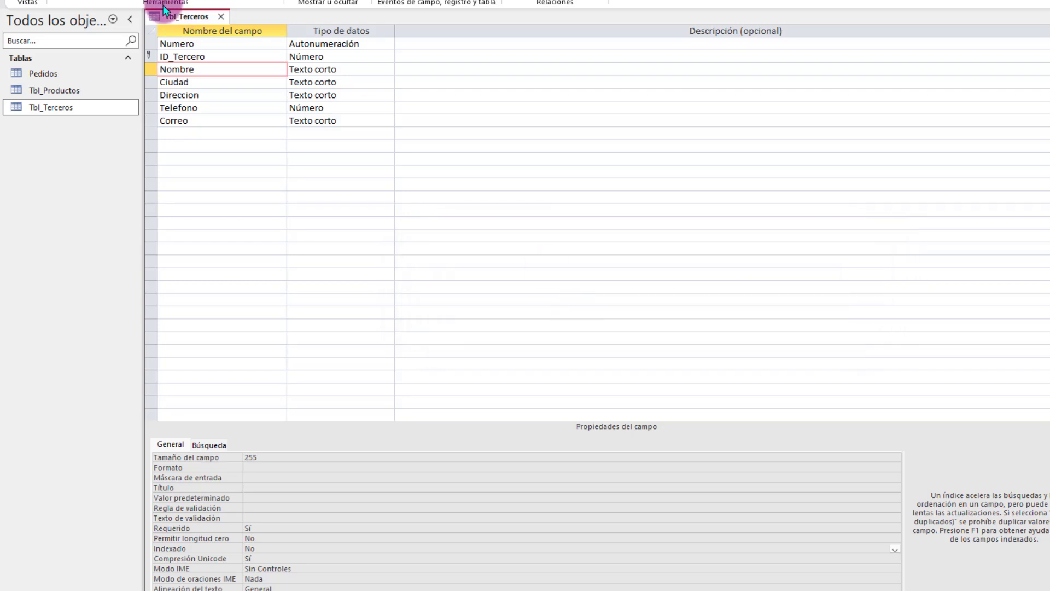
{"action": "right_click", "coordinate": [176, 17]}
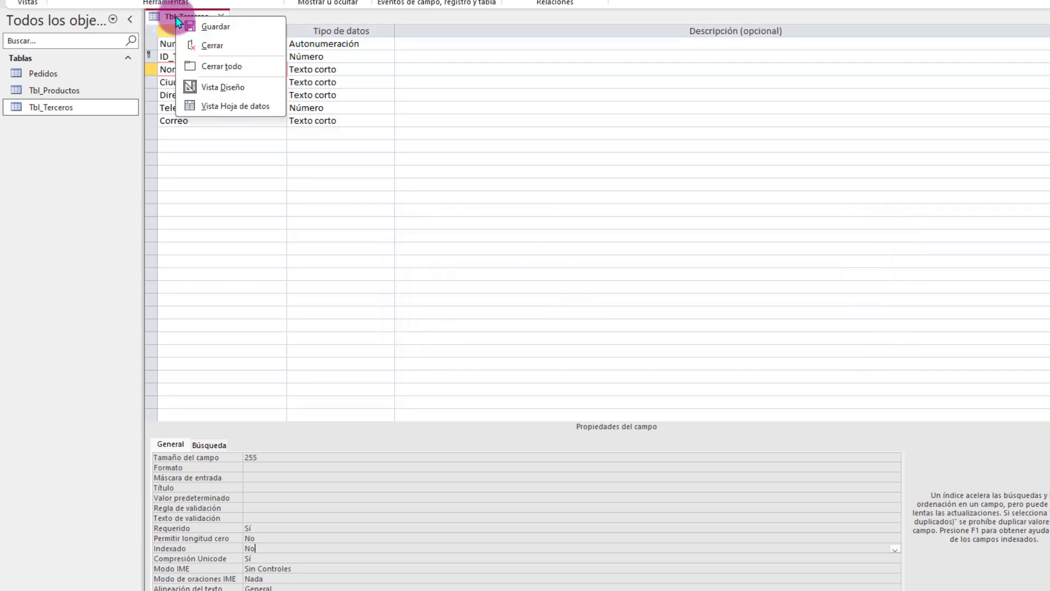
{"action": "left_click", "coordinate": [222, 105]}
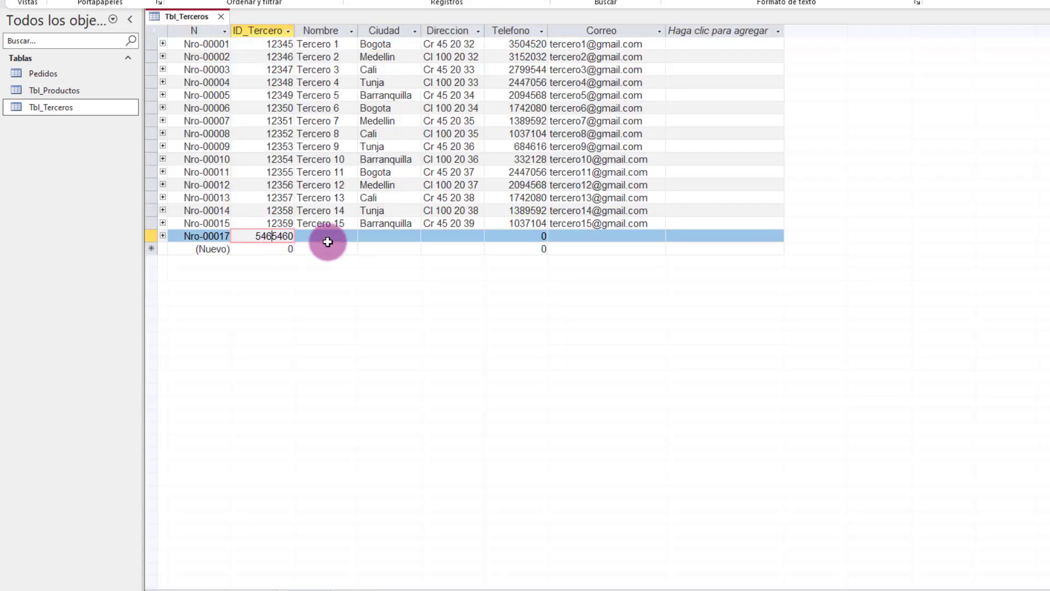
Step: Delete the blank-name record Nro-00017, confirming the deletion
{"action": "key", "text": "Tab"}
{"action": "key", "text": "Tab"}
{"action": "key", "text": "Tab"}
{"action": "key", "text": "Tab"}
{"action": "key", "text": "Tab"}
{"action": "key", "text": "Tab"}
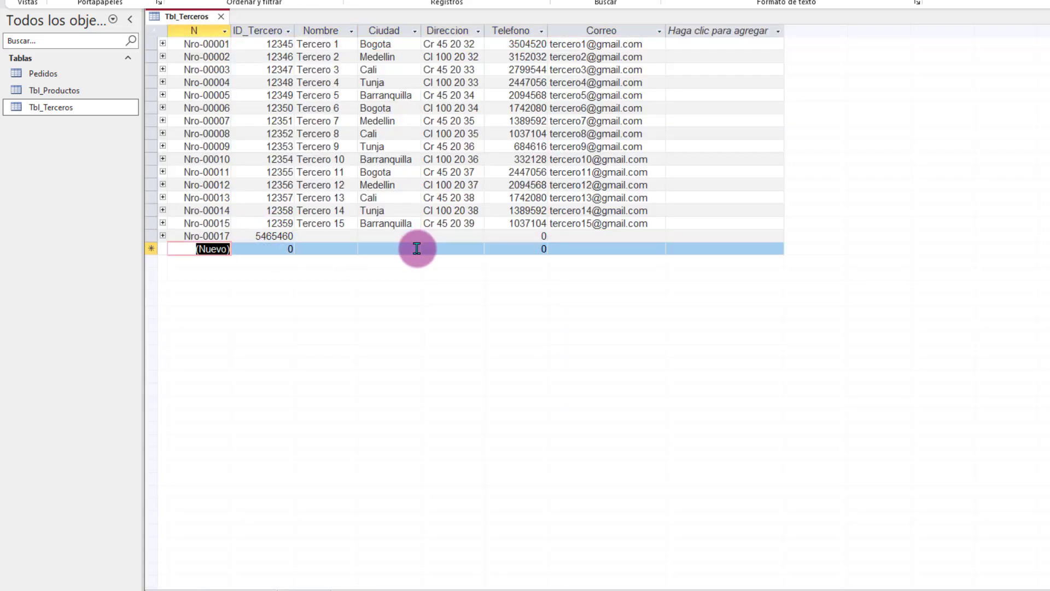
{"action": "left_click", "coordinate": [148, 235]}
{"action": "key", "text": "Delete"}
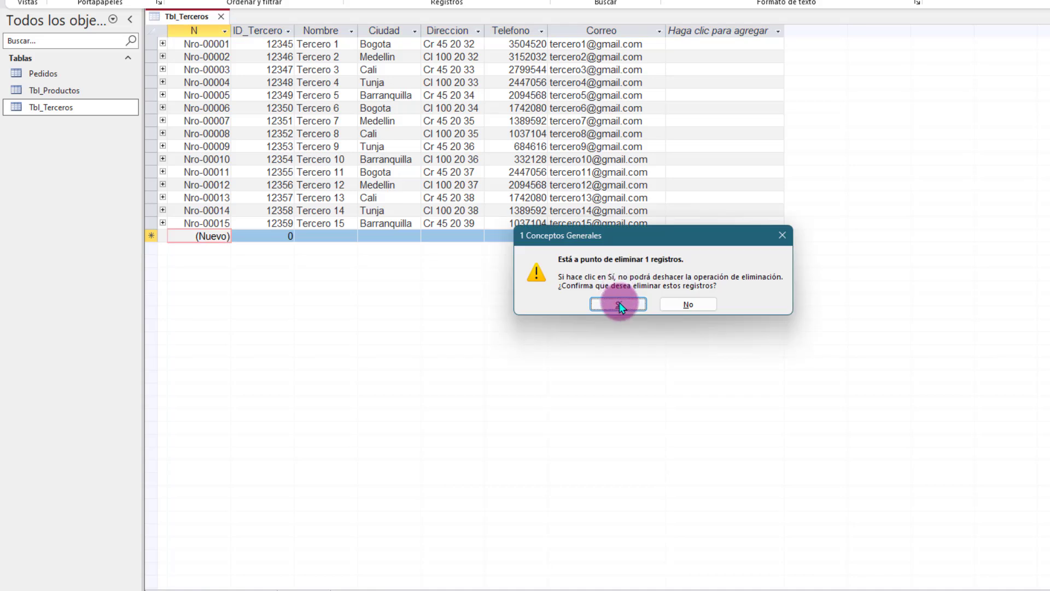
{"action": "left_click", "coordinate": [619, 302]}
Step: Add a record with ID_Tercero 403654650 and Nombre 'Tercero 16' after dismissing the missing-name warning
{"action": "left_click", "coordinate": [255, 236]}
{"action": "type", "text": "403654650"}
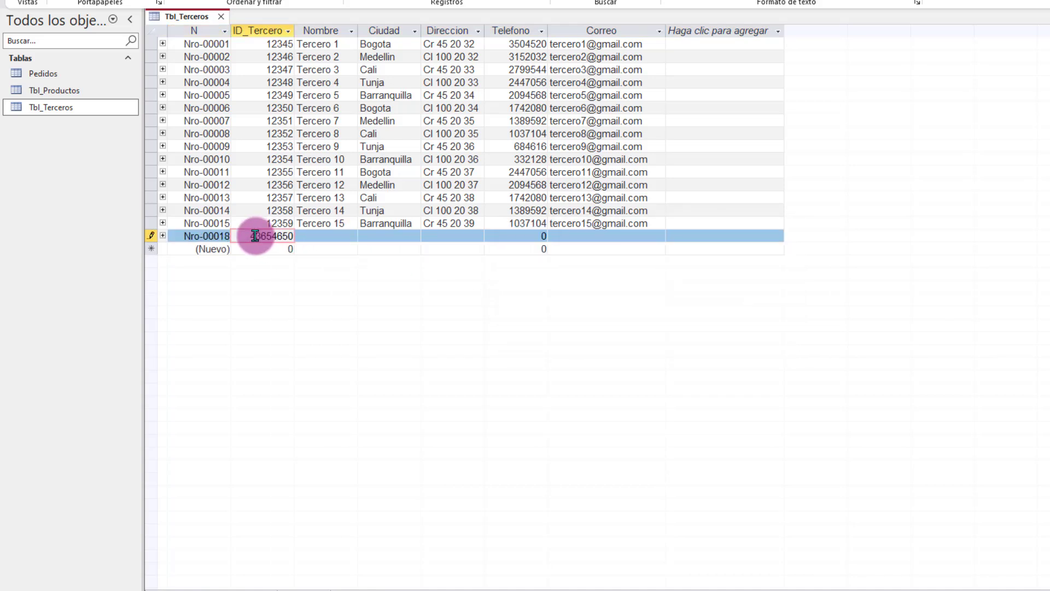
{"action": "key", "text": "Tab"}
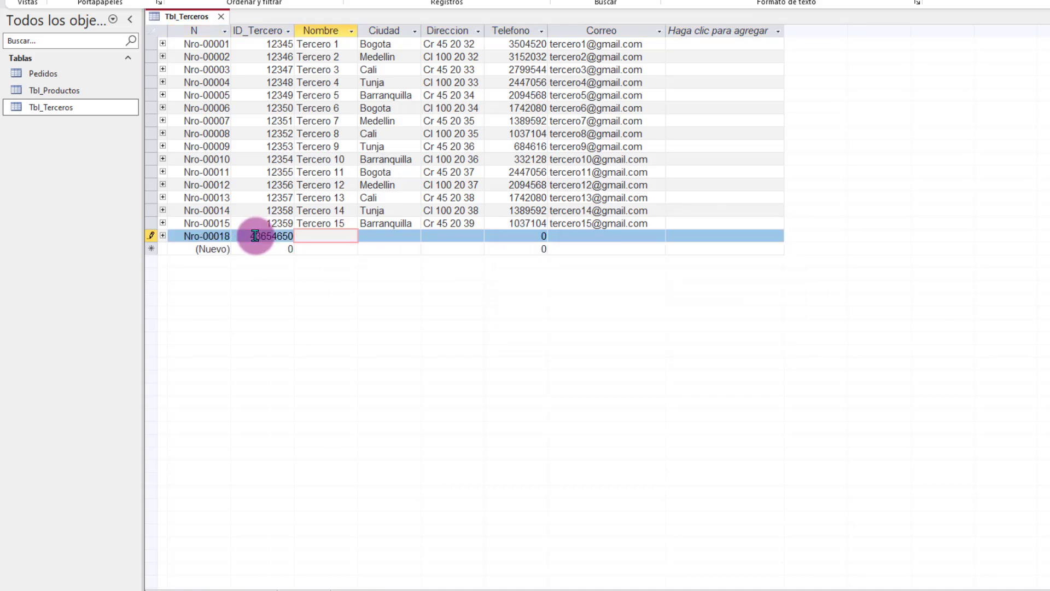
{"action": "key", "text": "Down"}
{"action": "key", "text": "Down"}
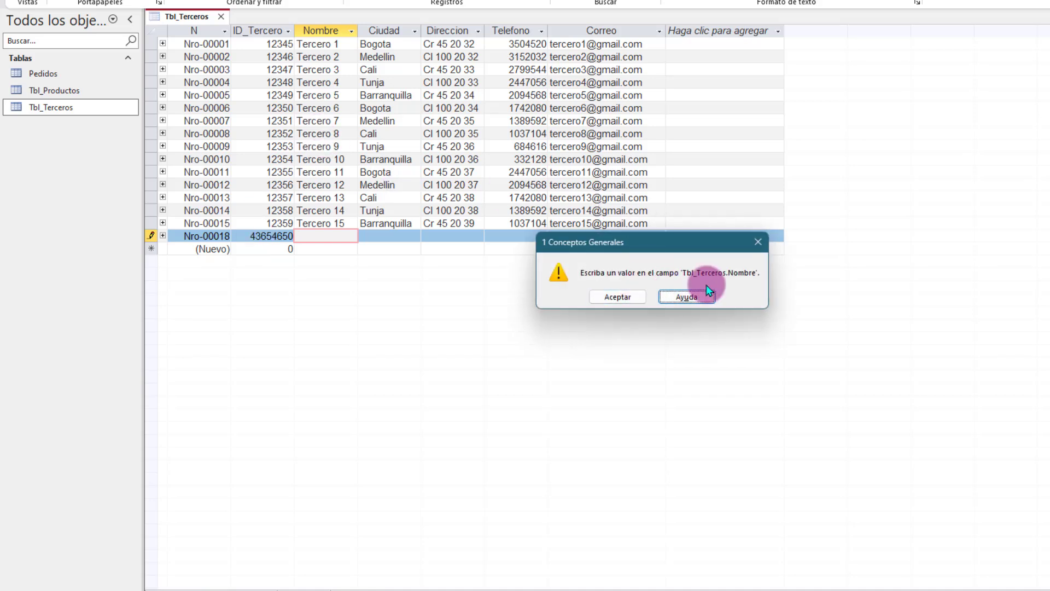
{"action": "left_click", "coordinate": [618, 297]}
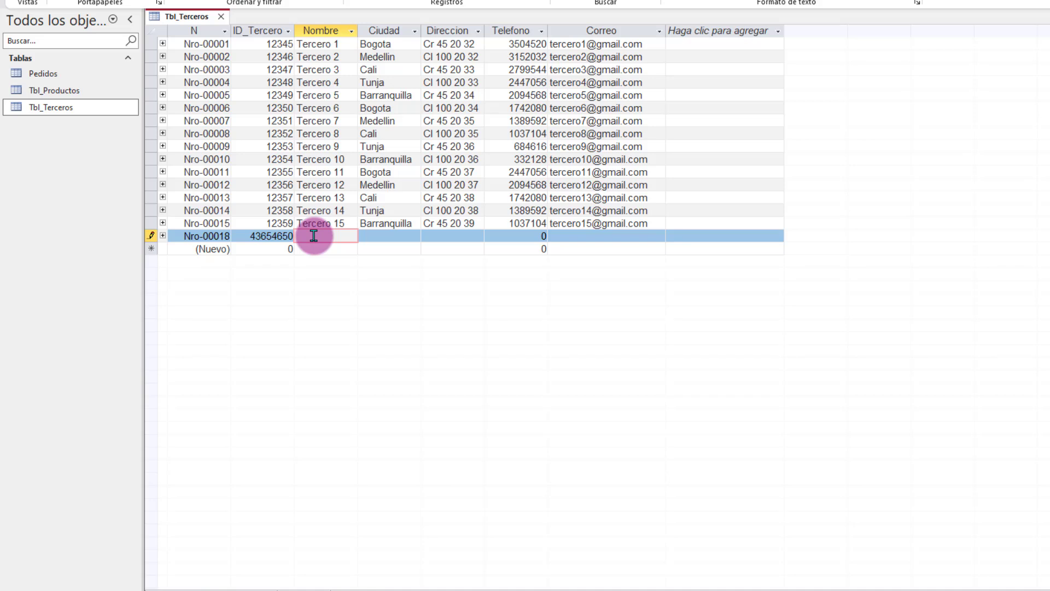
{"action": "type", "text": "Tercero 16"}
{"action": "key", "text": "Tab"}
{"action": "key", "text": "Tab"}
{"action": "key", "text": "Tab"}
{"action": "key", "text": "Tab"}
{"action": "key", "text": "Tab"}
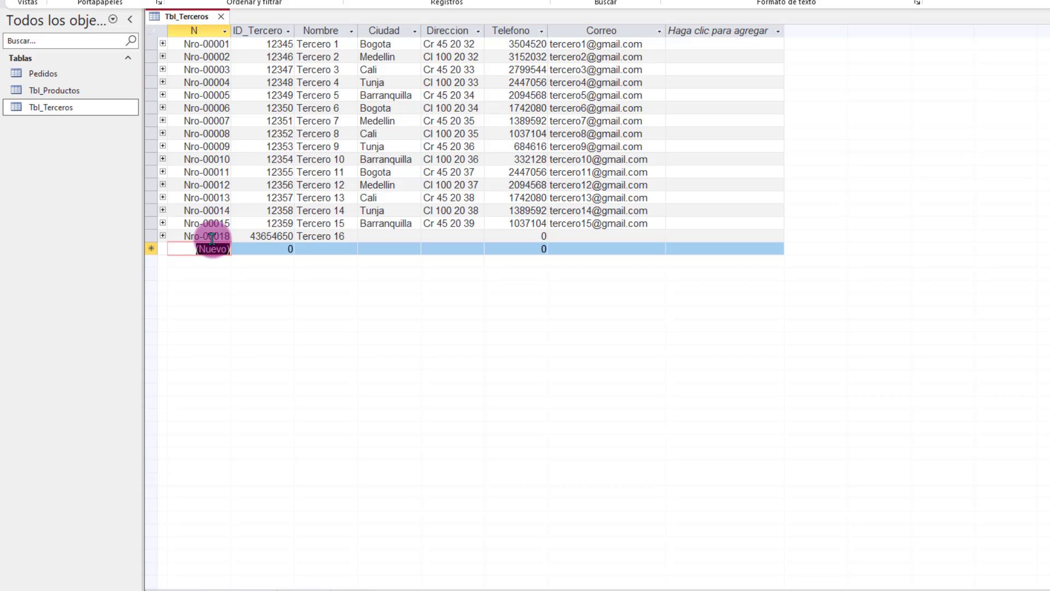
Step: In Tbl_Terceros design view, change the Ciudad field's Tamaño del campo from 255 to 100
{"action": "right_click", "coordinate": [173, 18]}
{"action": "left_click", "coordinate": [219, 87]}
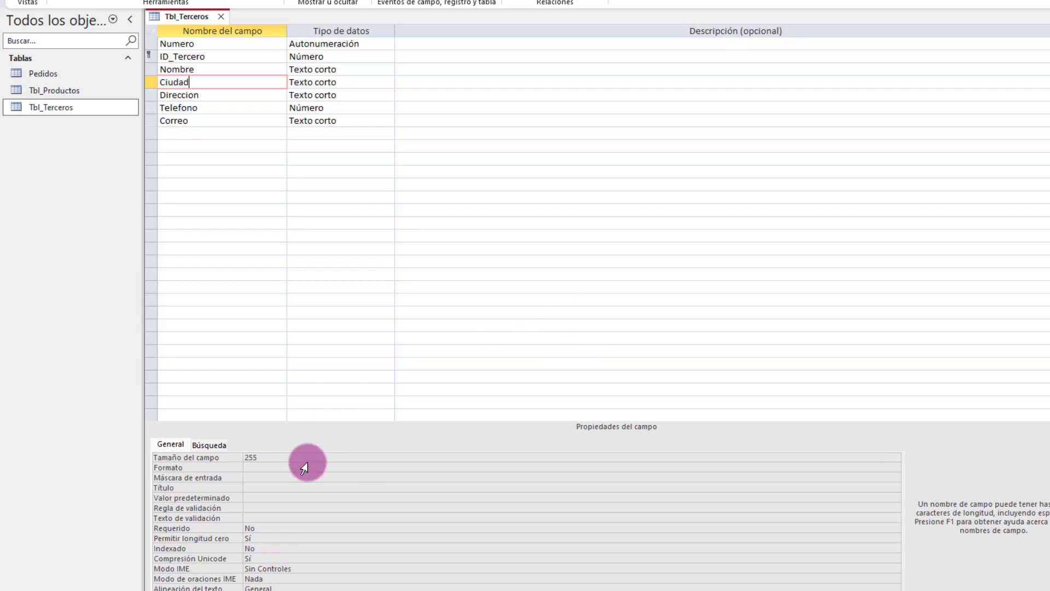
{"action": "left_click", "coordinate": [276, 460]}
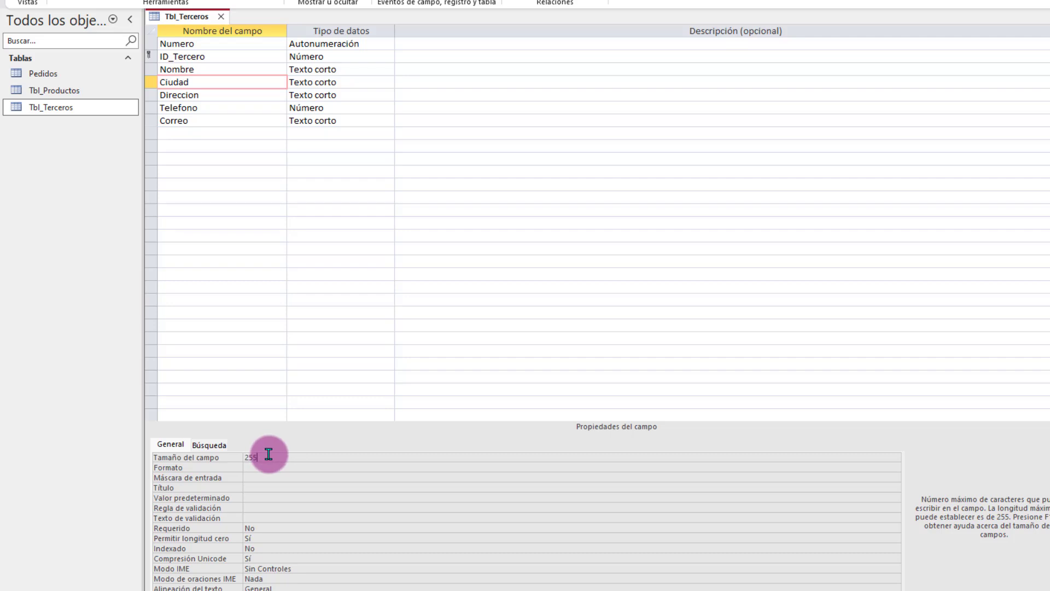
{"action": "mouse_move", "coordinate": [271, 458]}
{"action": "left_mouse_down"}
{"action": "mouse_move", "coordinate": [240, 462]}
{"action": "mouse_move", "coordinate": [256, 478]}
{"action": "mouse_move", "coordinate": [287, 467]}
{"action": "left_mouse_up"}
{"action": "key", "text": "BackSpace"}
{"action": "key", "text": "BackSpace"}
{"action": "key", "text": "BackSpace"}
{"action": "type", "text": "100"}
{"action": "key", "text": "Return"}
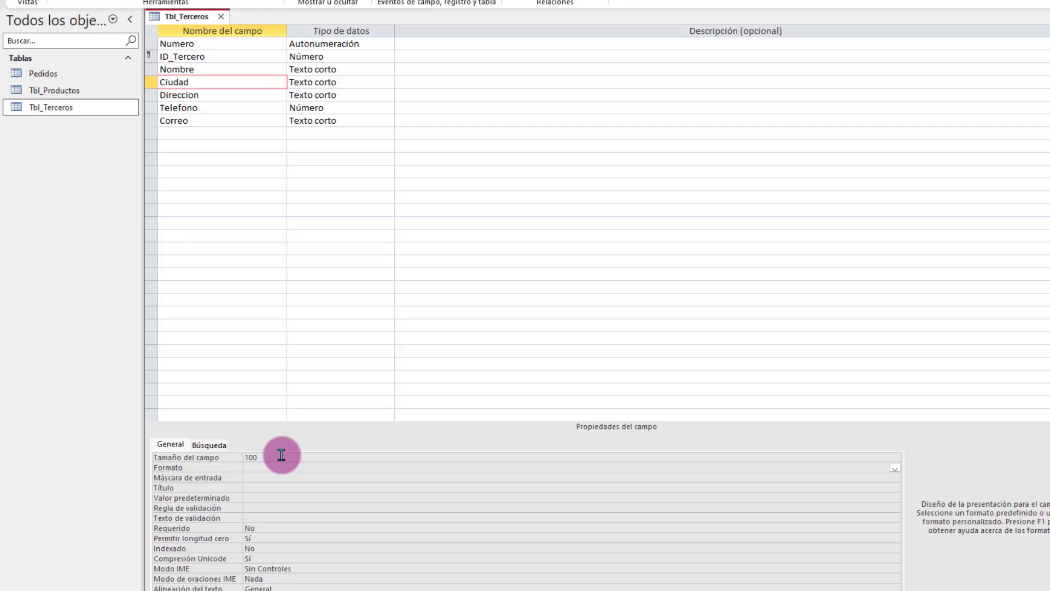
{"action": "left_click", "coordinate": [213, 82]}
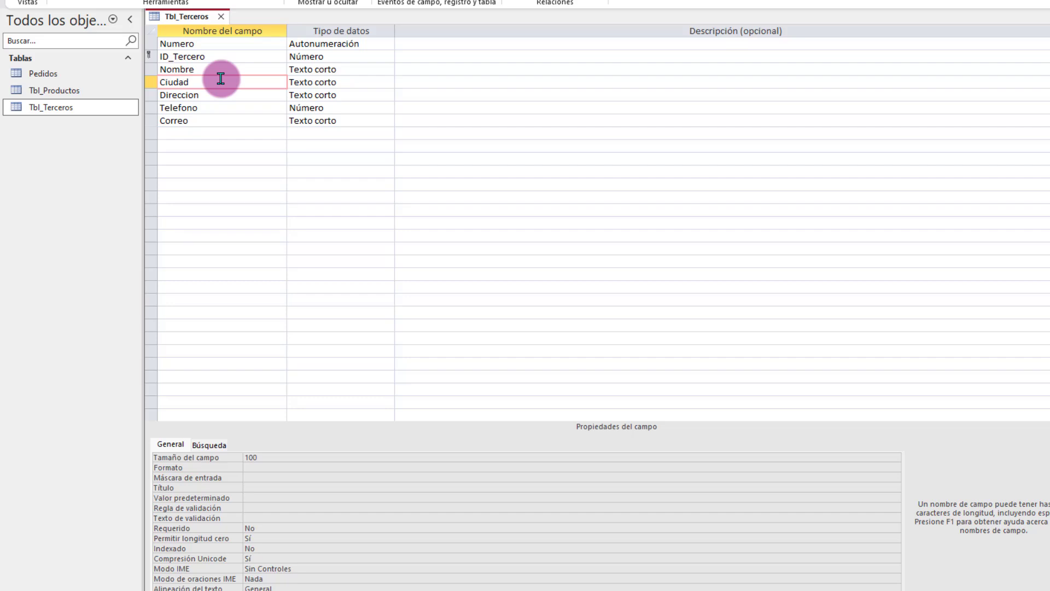
{"action": "left_click", "coordinate": [215, 99]}
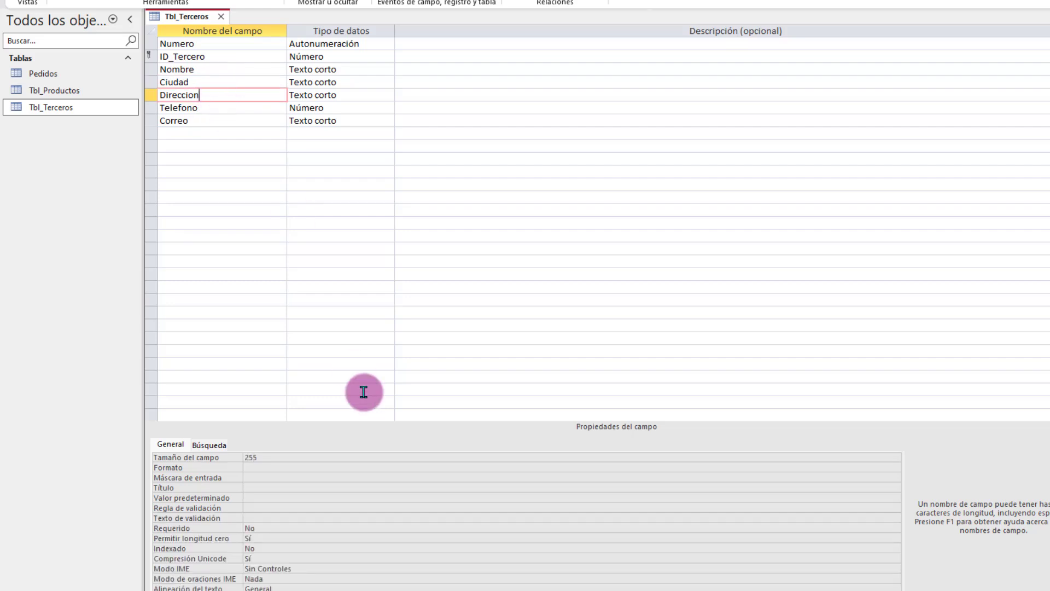
Step: Make Telefono a Texto corto field with Tamaño del campo 10
{"action": "left_click", "coordinate": [223, 107]}
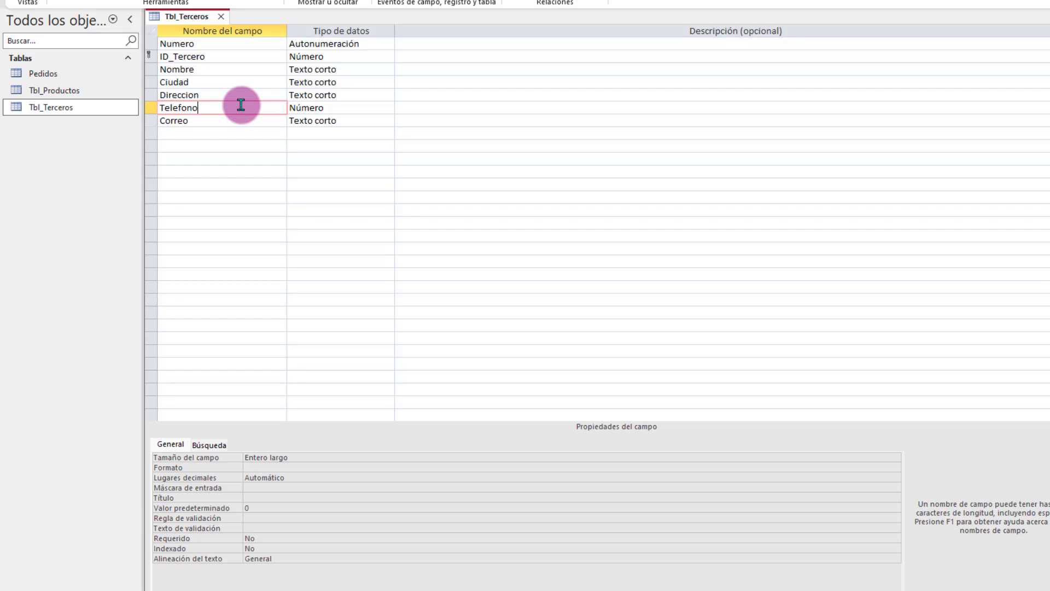
{"action": "left_click", "coordinate": [350, 107]}
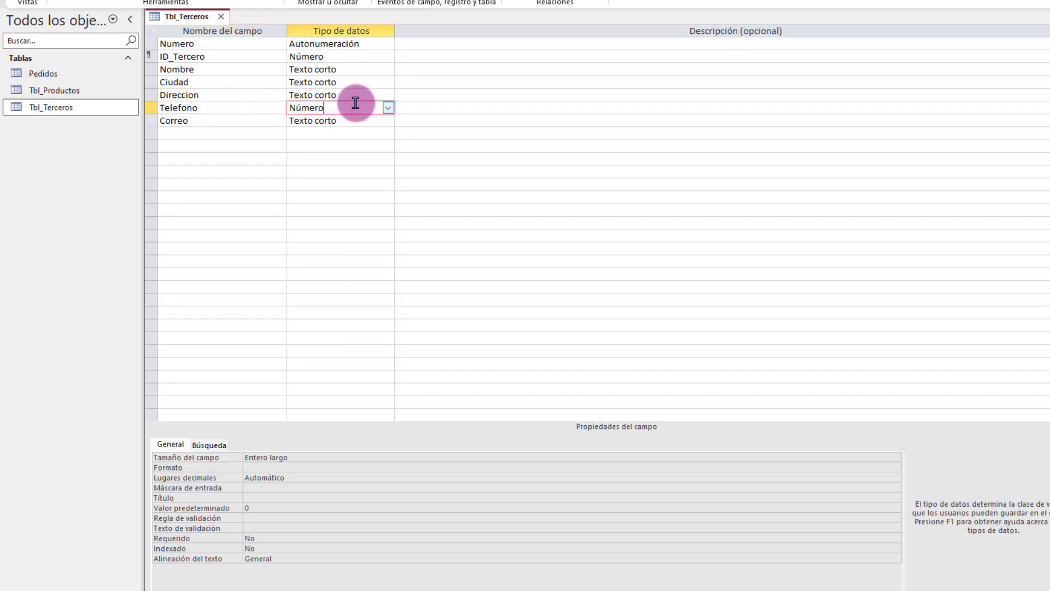
{"action": "left_click", "coordinate": [387, 108]}
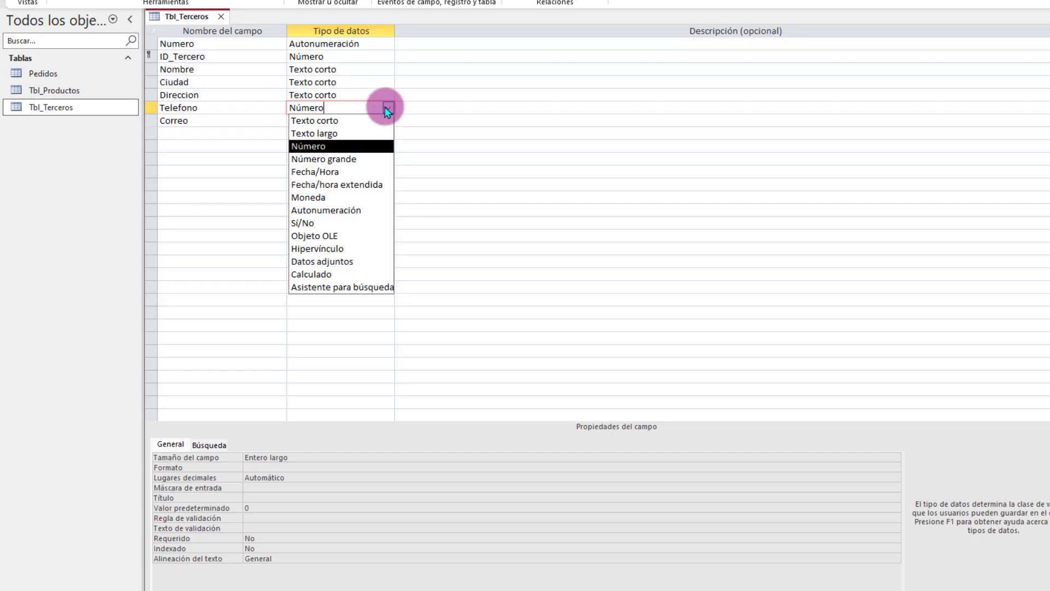
{"action": "left_click", "coordinate": [345, 120]}
{"action": "left_click", "coordinate": [295, 458]}
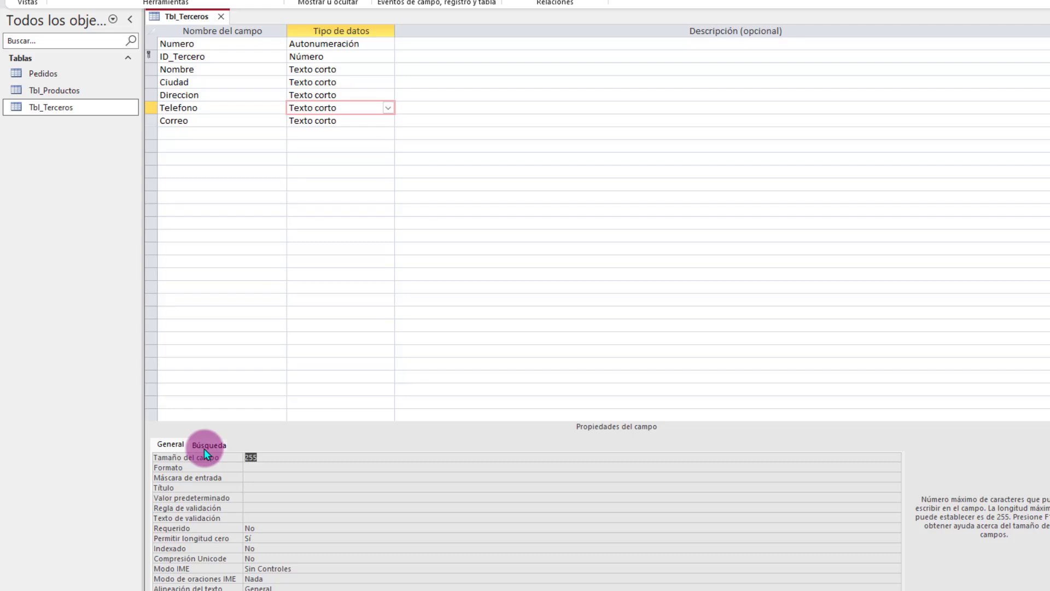
{"action": "type", "text": "10"}
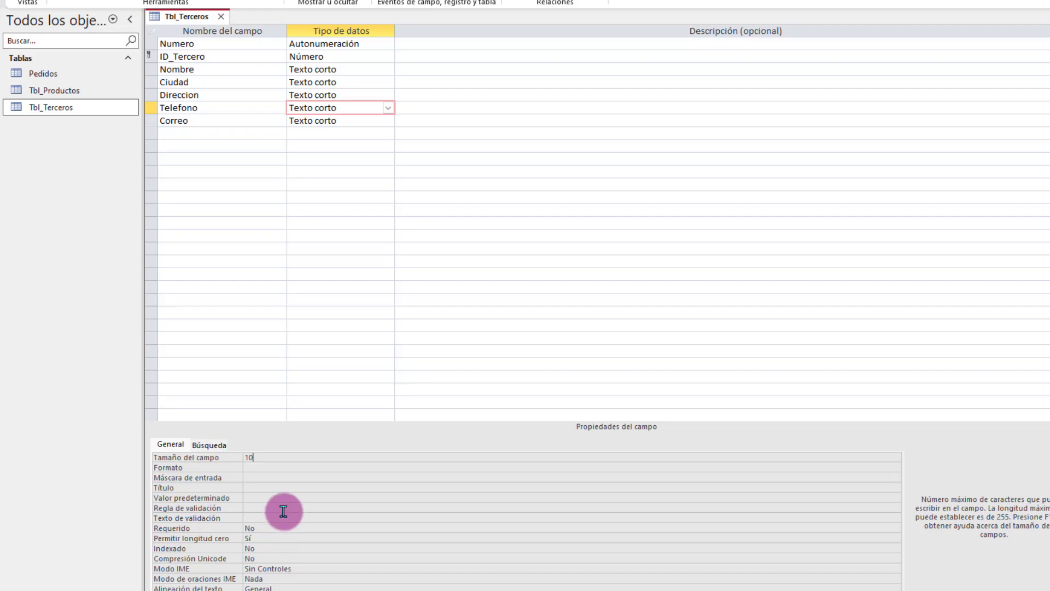
{"action": "key", "text": "Return"}
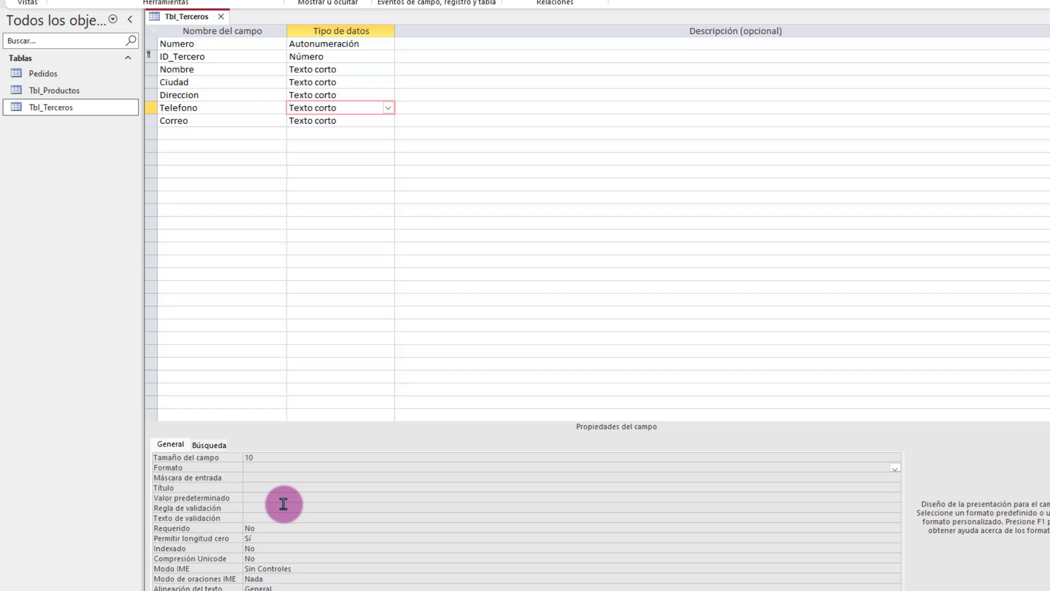
Step: Save the Tbl_Terceros design and switch to datasheet view
{"action": "right_click", "coordinate": [167, 17]}
{"action": "left_click", "coordinate": [196, 29]}
{"action": "right_click", "coordinate": [184, 18]}
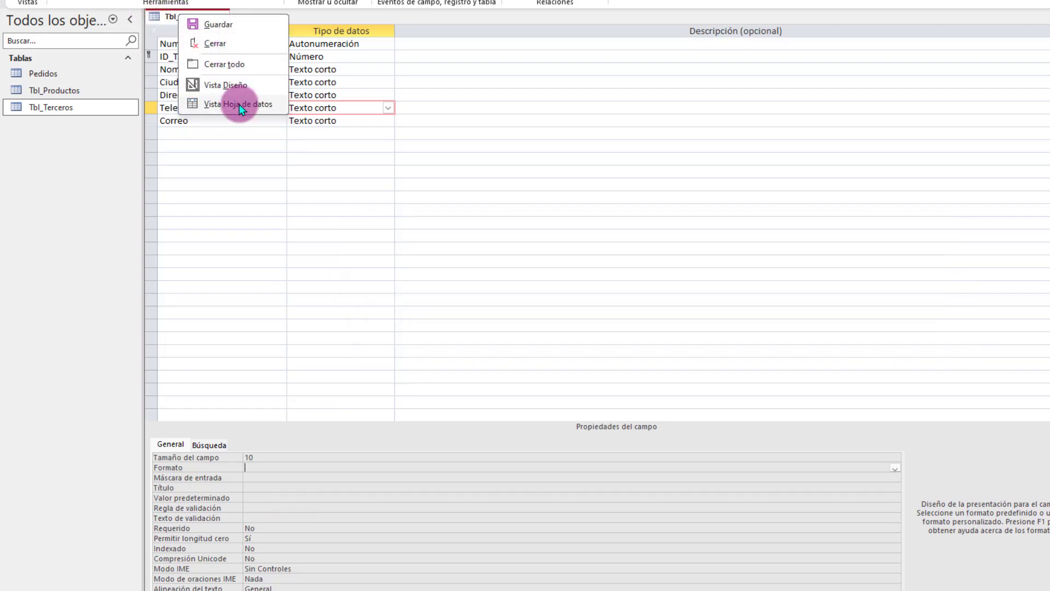
{"action": "left_click", "coordinate": [238, 105]}
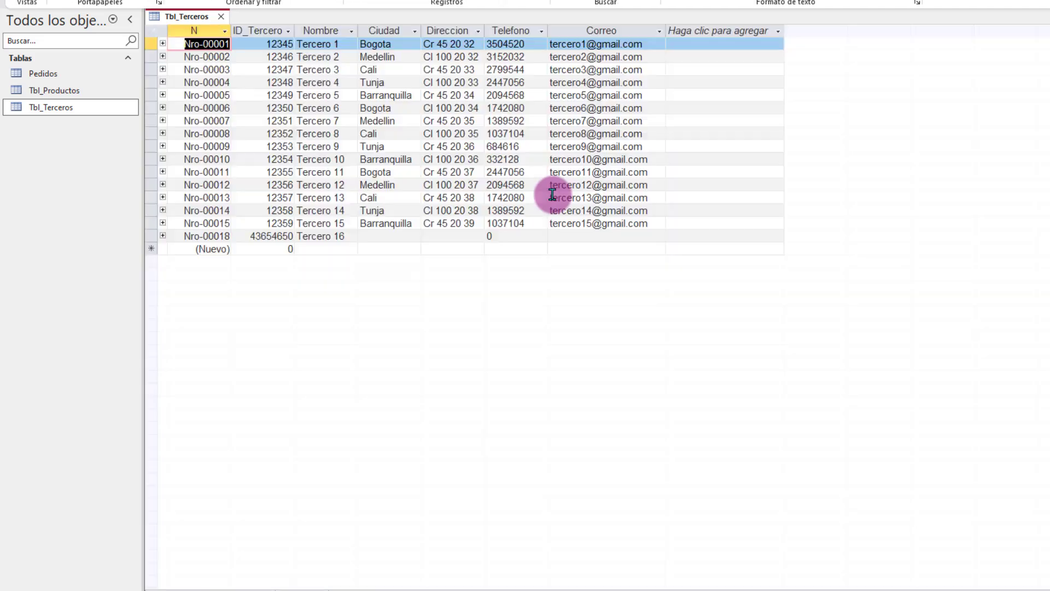
{"action": "left_click", "coordinate": [519, 223]}
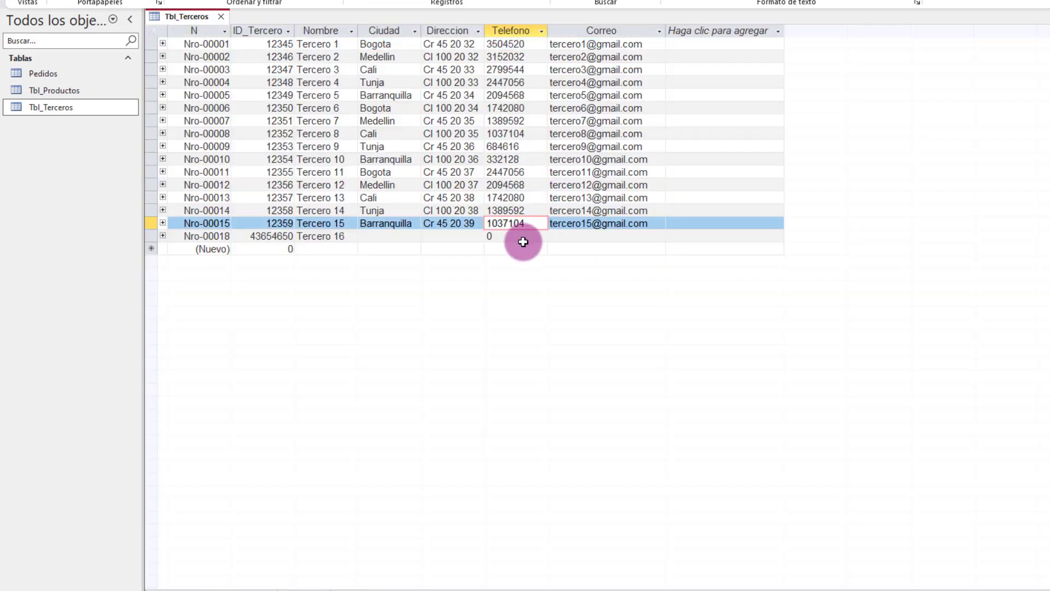
{"action": "left_click", "coordinate": [514, 235]}
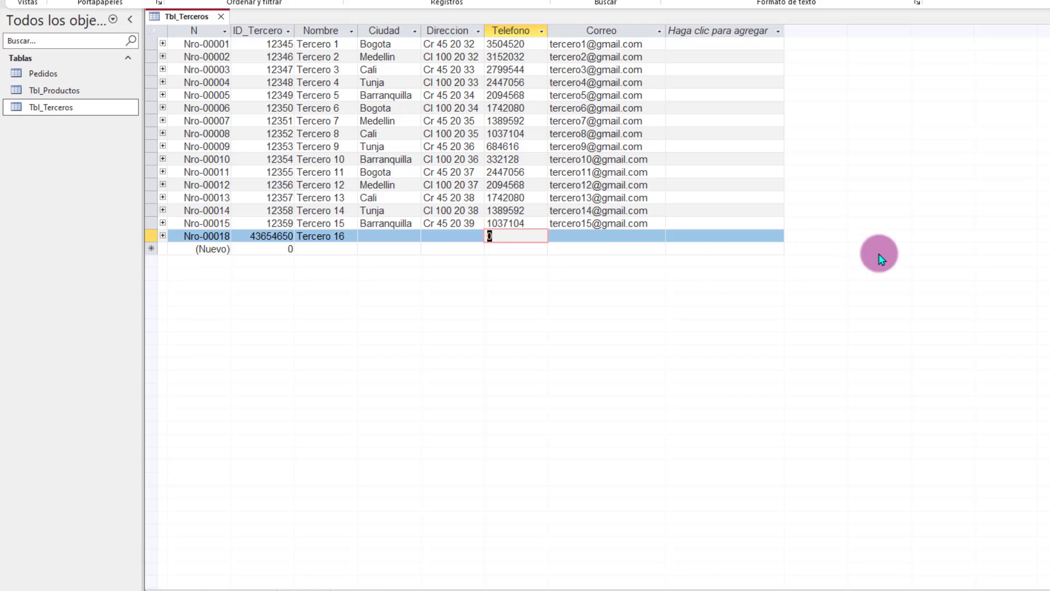
{"action": "key", "text": "Tab"}
{"action": "right_click", "coordinate": [176, 20]}
{"action": "left_click", "coordinate": [223, 94]}
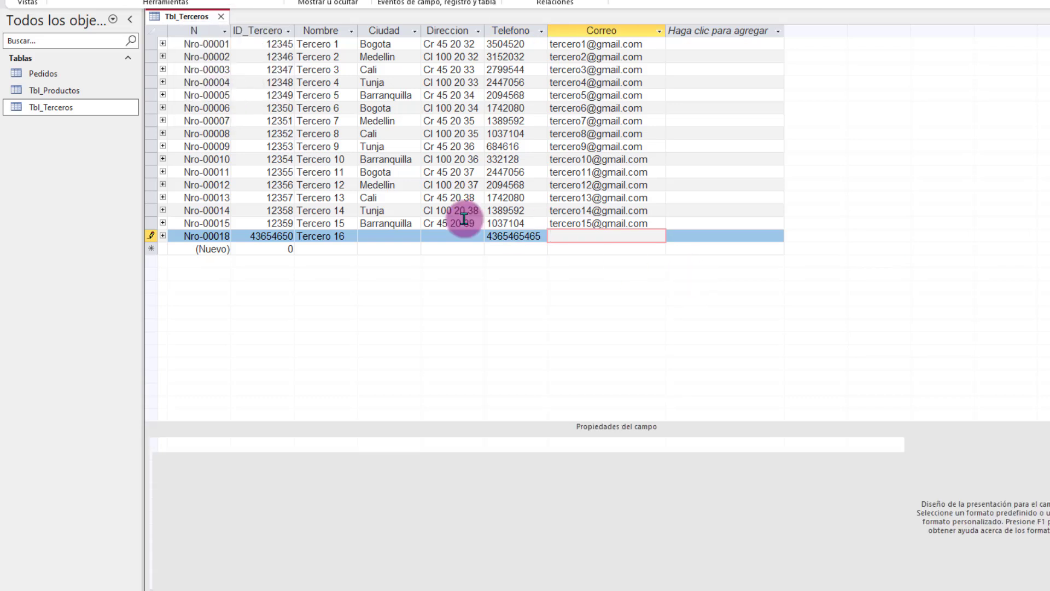
Step: Save the Tbl_Terceros table design
{"action": "left_click", "coordinate": [357, 119]}
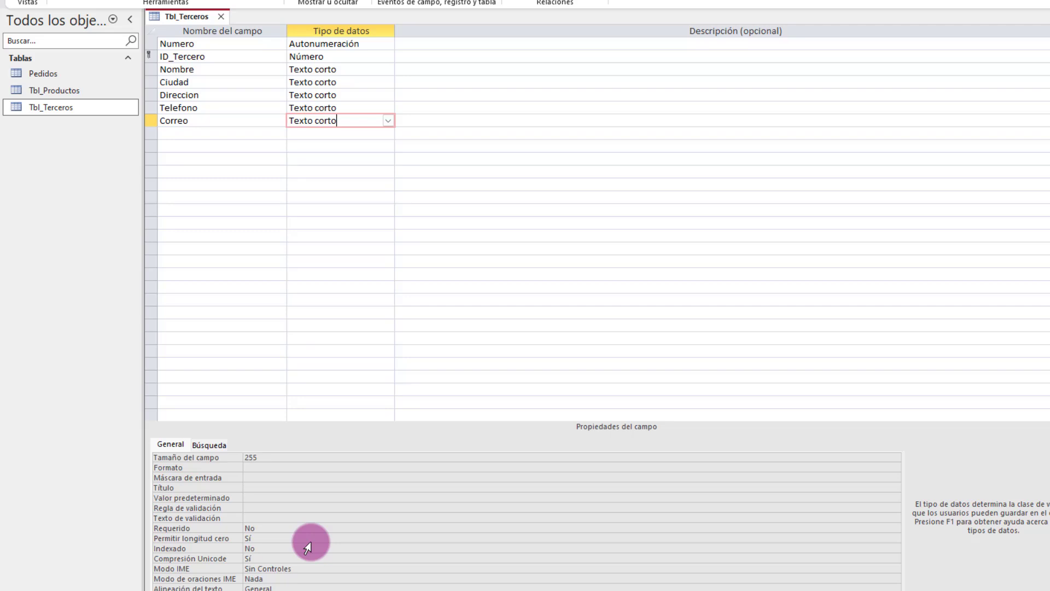
{"action": "right_click", "coordinate": [191, 17]}
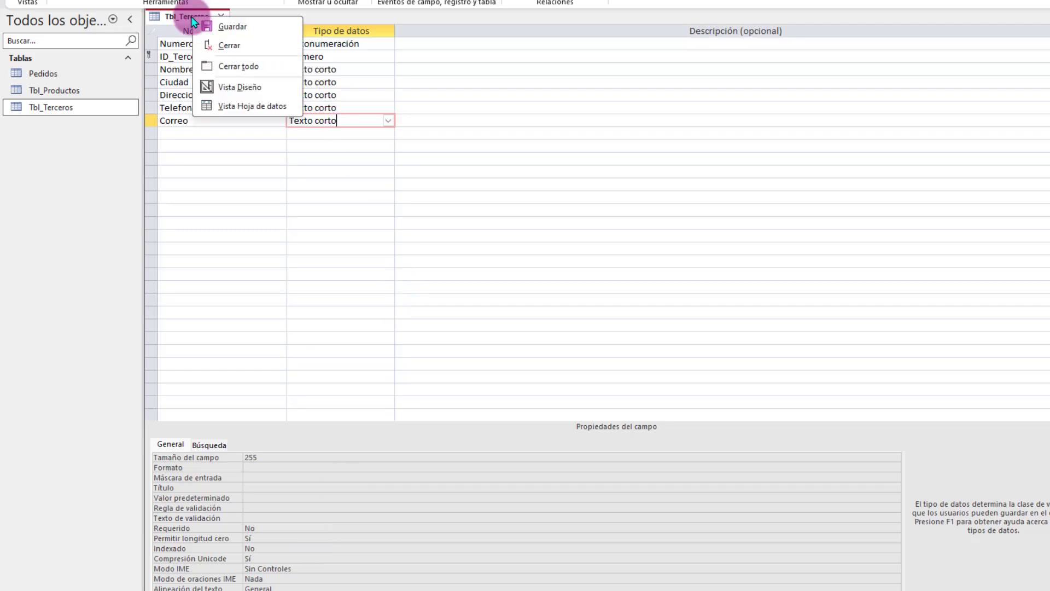
{"action": "left_click", "coordinate": [233, 28]}
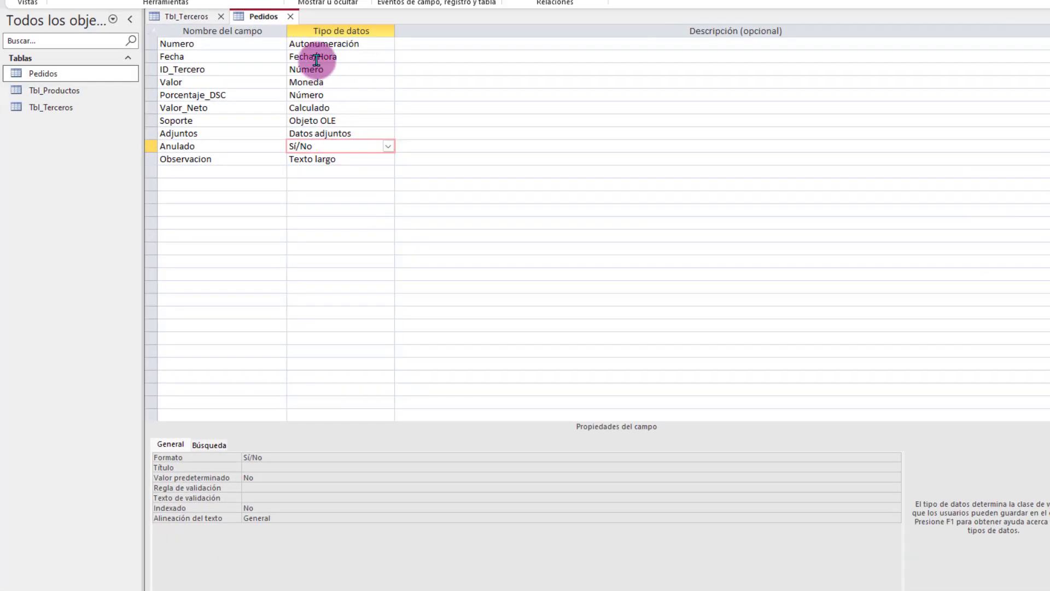
Step: In Pedidos design view, select the Fecha field, leave its format unchanged, and select Valor predeterminado
{"action": "left_click", "coordinate": [345, 57]}
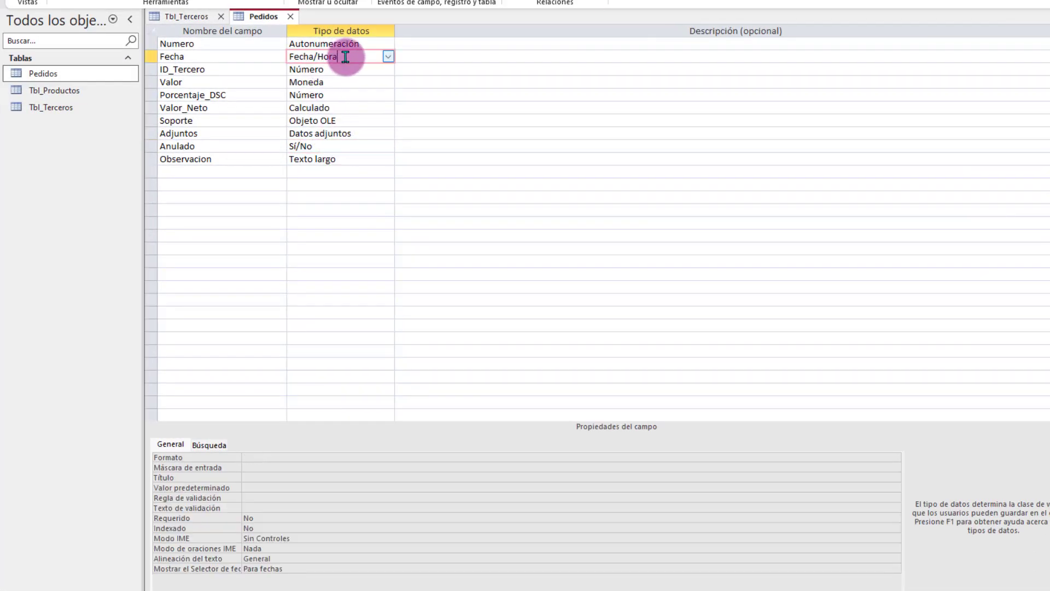
{"action": "left_click", "coordinate": [289, 458]}
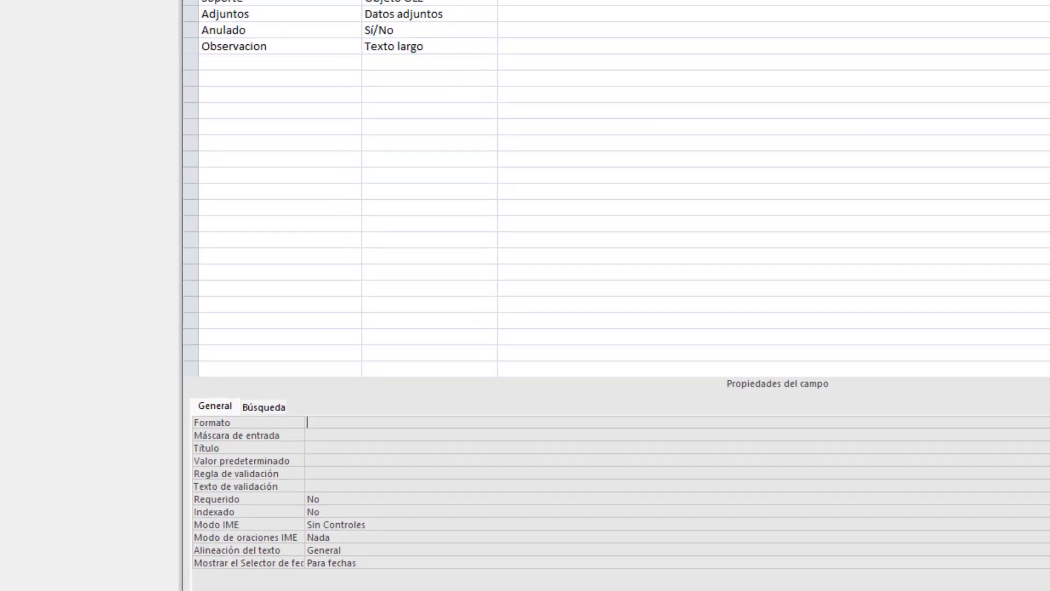
{"action": "left_click", "coordinate": [895, 458]}
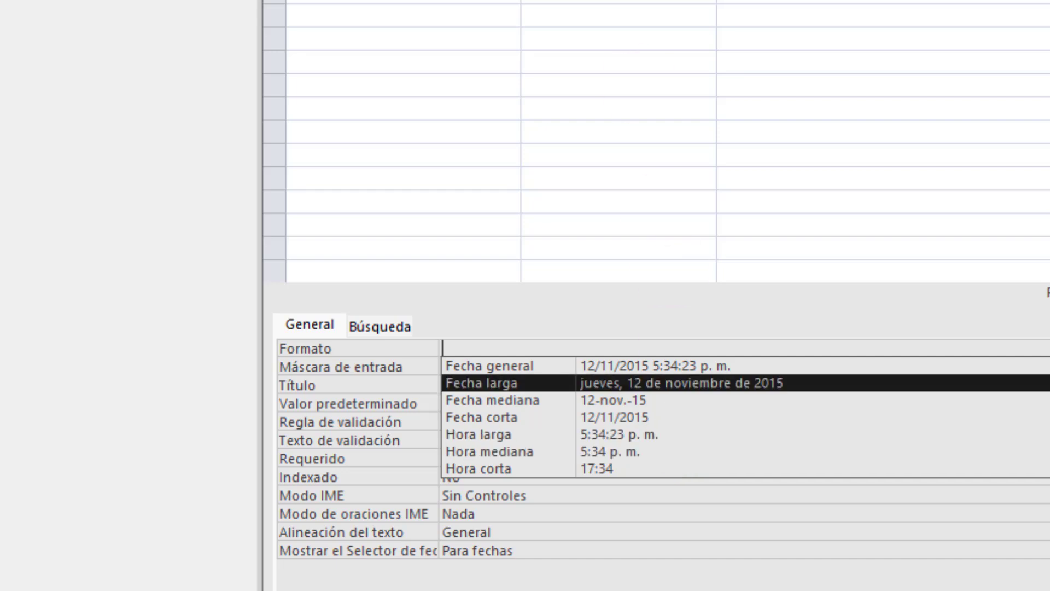
{"action": "left_click", "coordinate": [463, 387]}
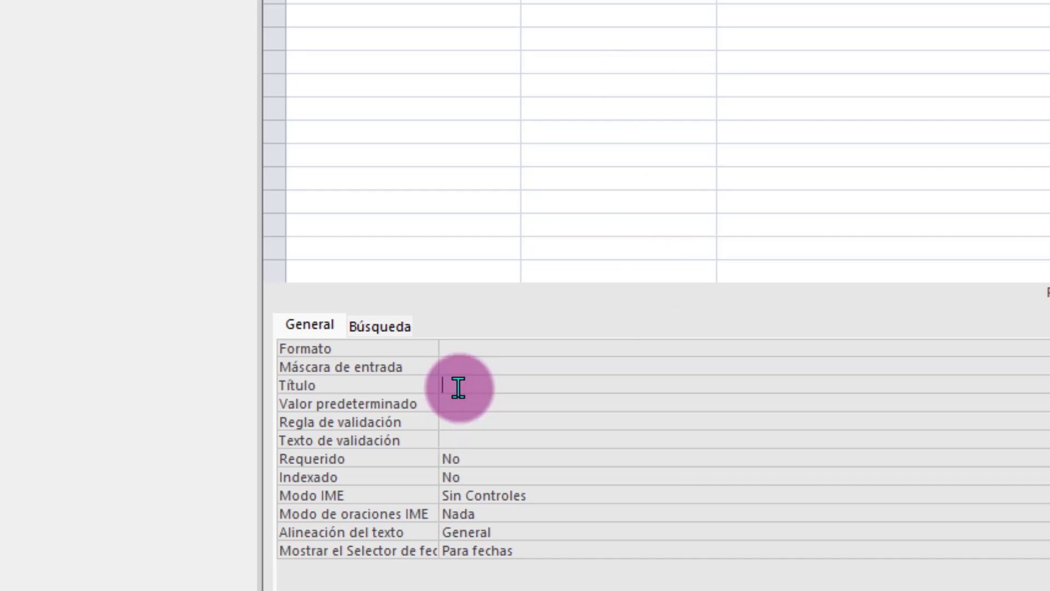
{"action": "left_click", "coordinate": [463, 404]}
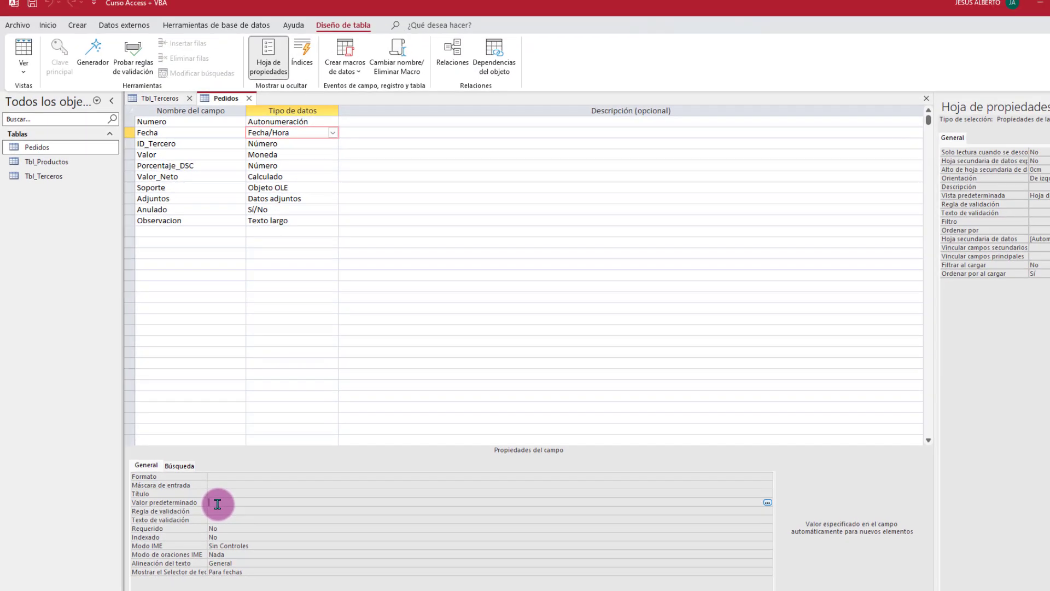
Step: Use the Expression Builder's Fecha y hora functions to set Fecha's default value to =Ahora()
{"action": "left_click", "coordinate": [768, 502]}
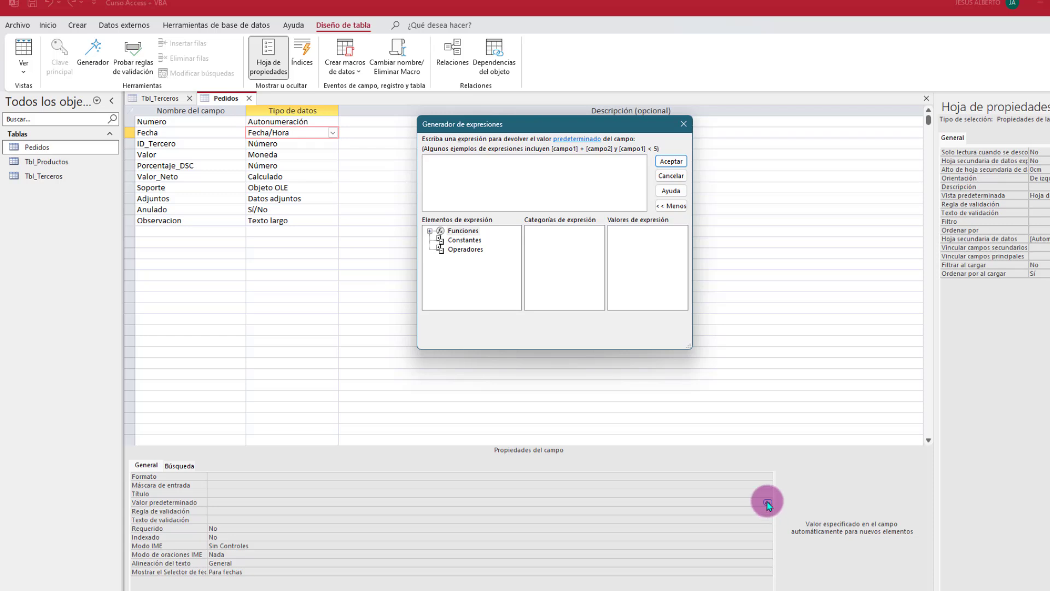
{"action": "left_click_drag", "start_coordinate": [535, 127], "coordinate": [459, 162]}
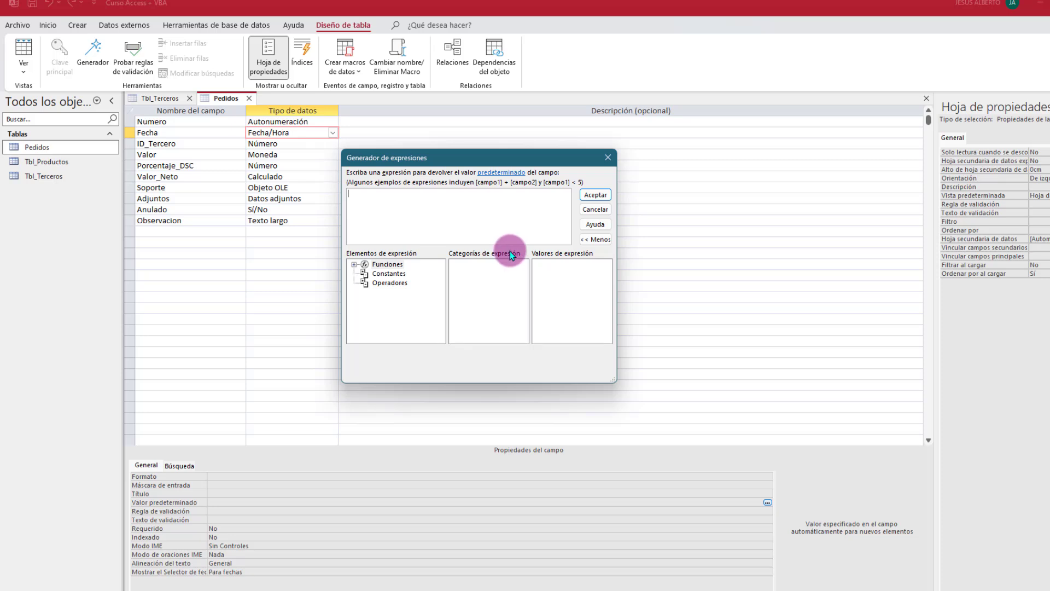
{"action": "double_click", "coordinate": [362, 264]}
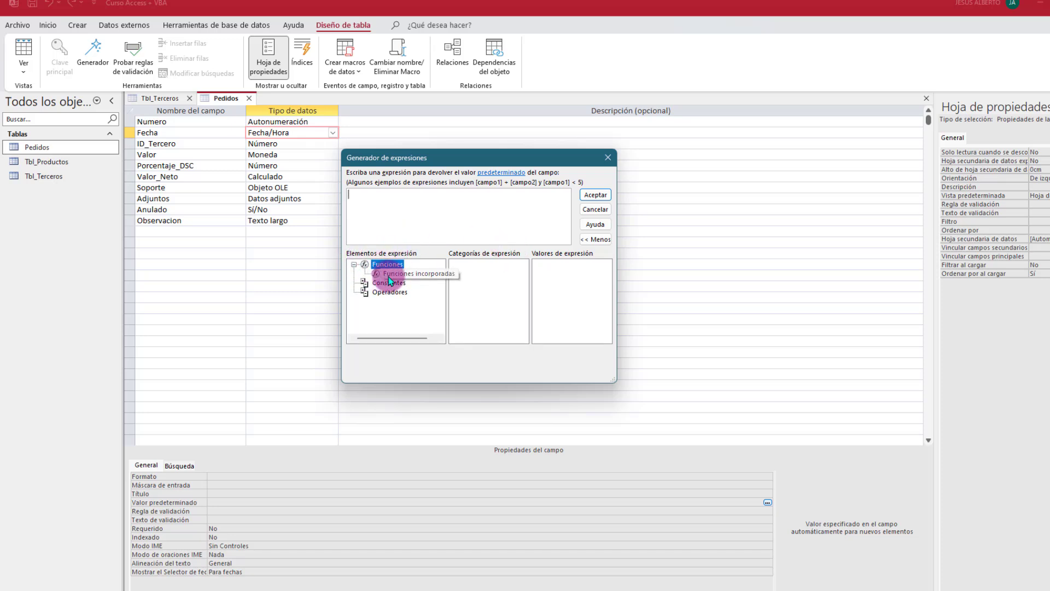
{"action": "left_click", "coordinate": [375, 274]}
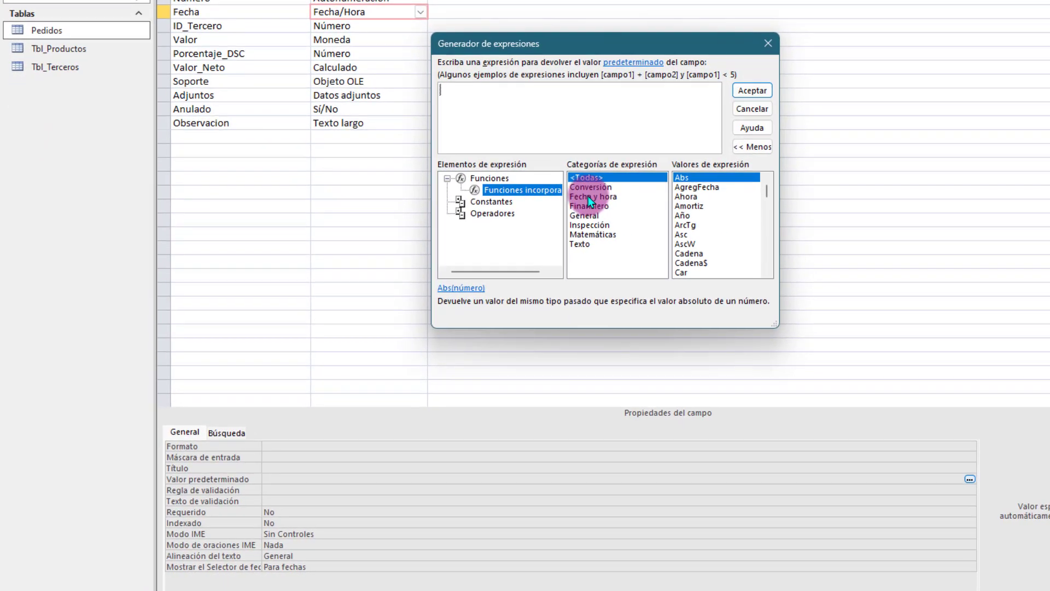
{"action": "left_click", "coordinate": [535, 232]}
{"action": "left_click", "coordinate": [690, 234]}
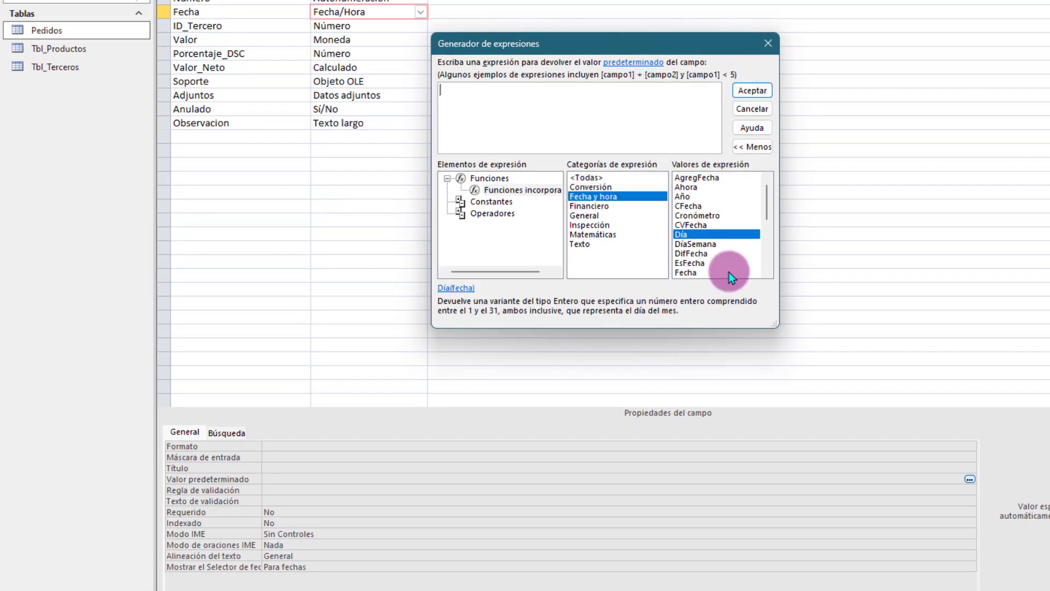
{"action": "left_click", "coordinate": [692, 188]}
{"action": "double_click", "coordinate": [701, 189]}
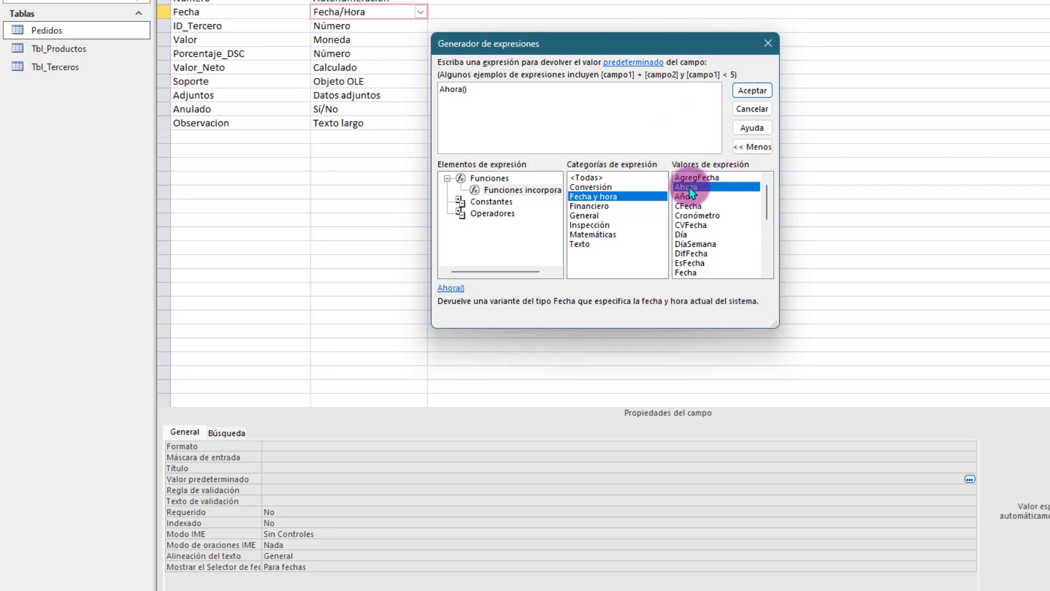
{"action": "left_click", "coordinate": [744, 90]}
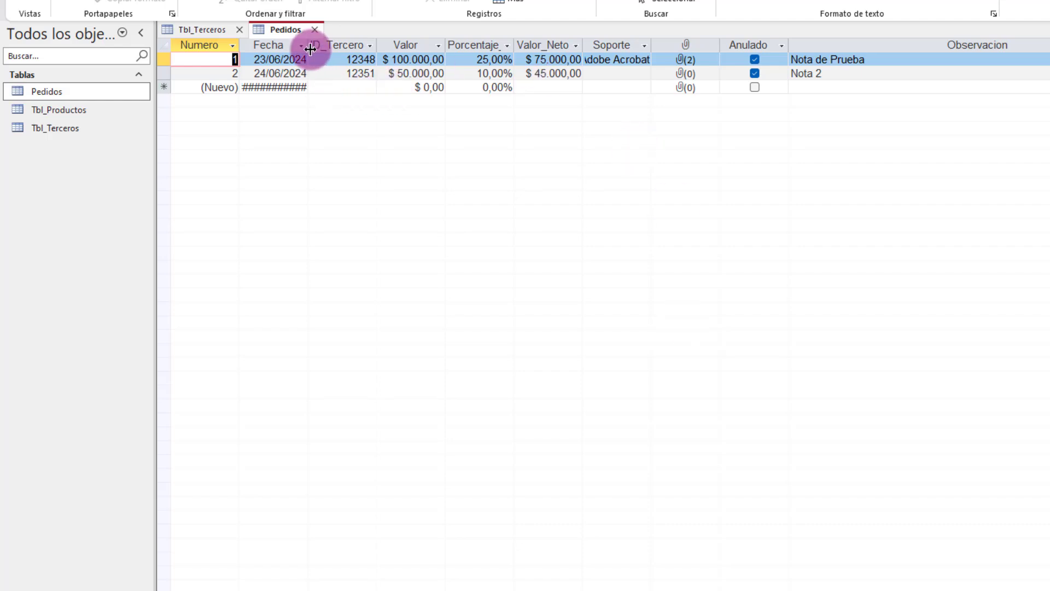
Step: Widen the Fecha column, then change its default value from =Ahora() to =Fecha() in Design View
{"action": "left_click_drag", "start_coordinate": [308, 49], "coordinate": [404, 53]}
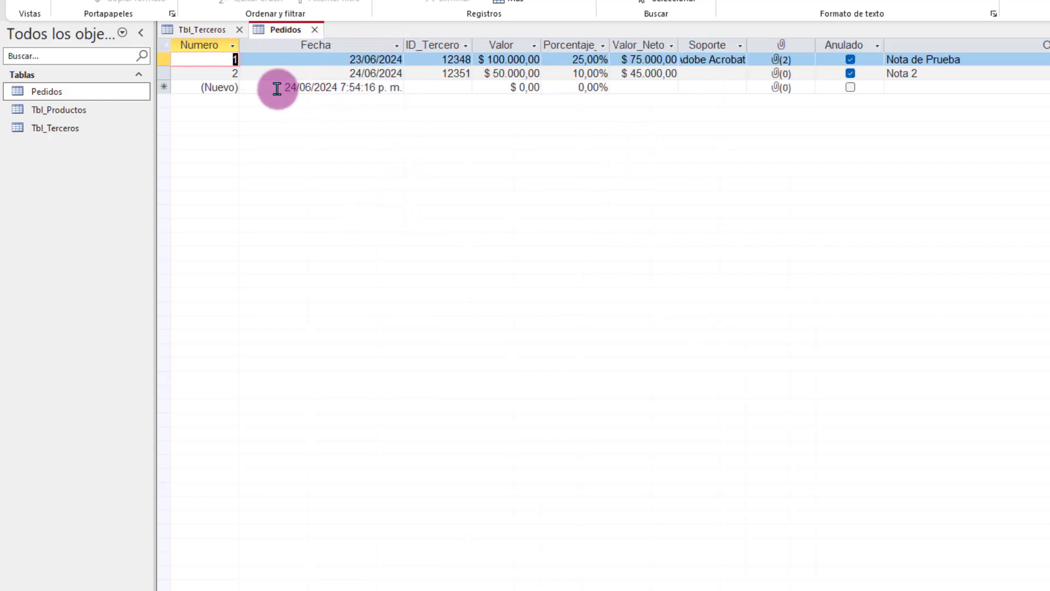
{"action": "left_click_drag", "start_coordinate": [264, 87], "coordinate": [403, 87]}
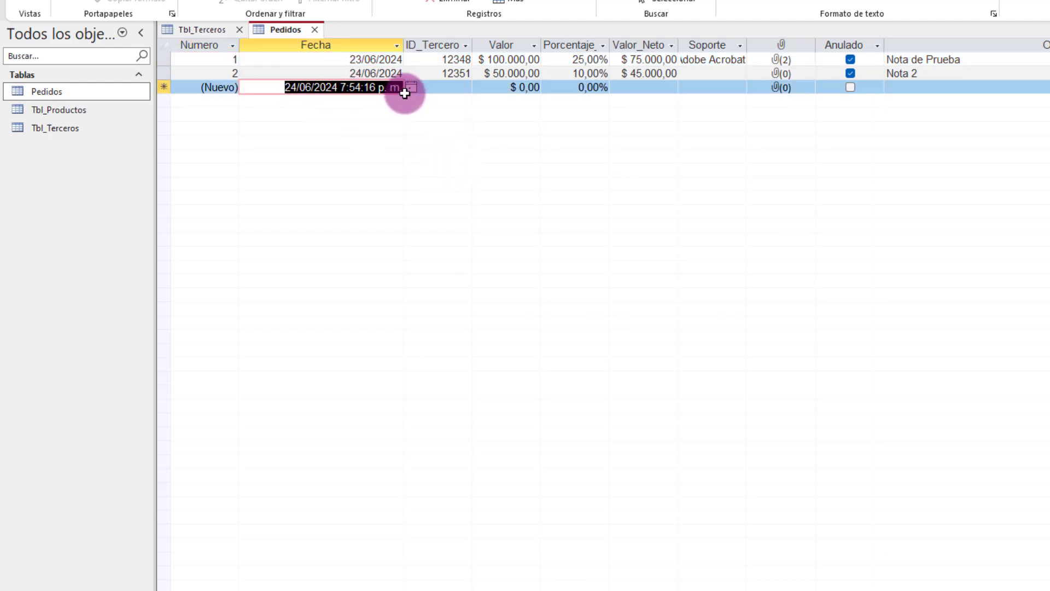
{"action": "right_click", "coordinate": [290, 29]}
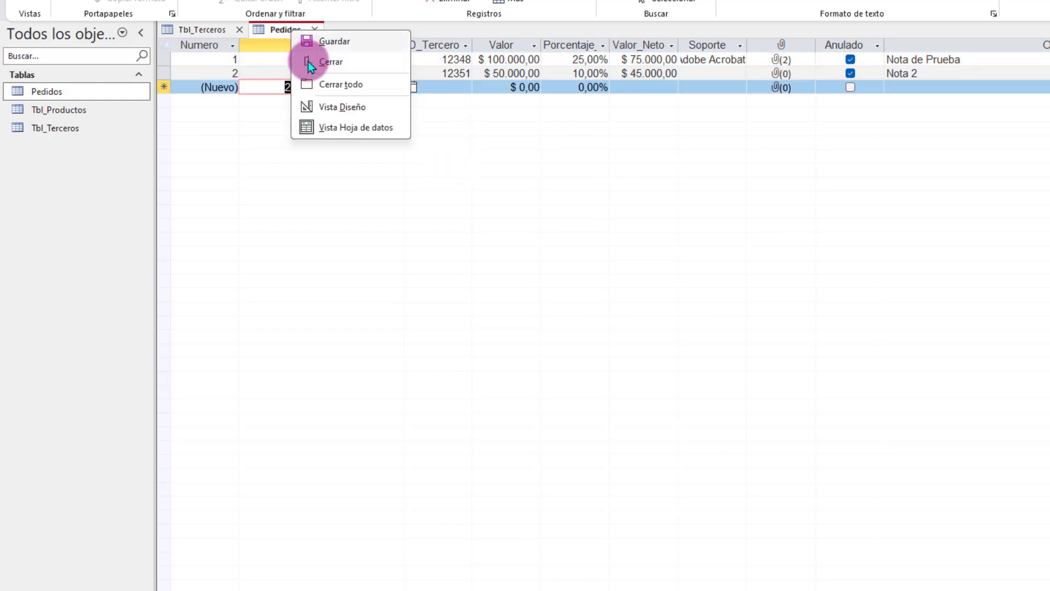
{"action": "left_click", "coordinate": [329, 105]}
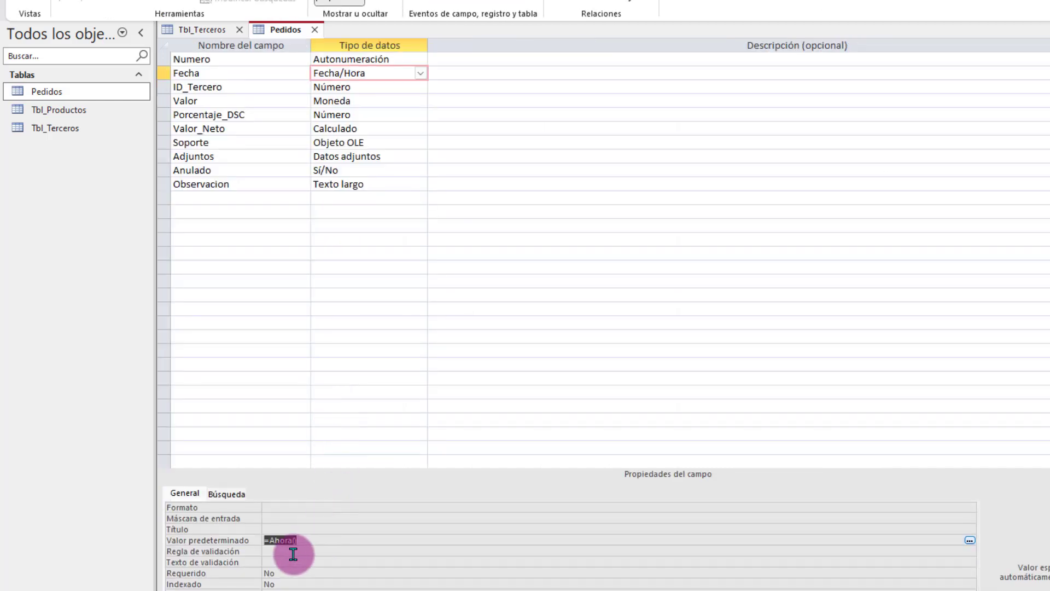
{"action": "left_click", "coordinate": [289, 540]}
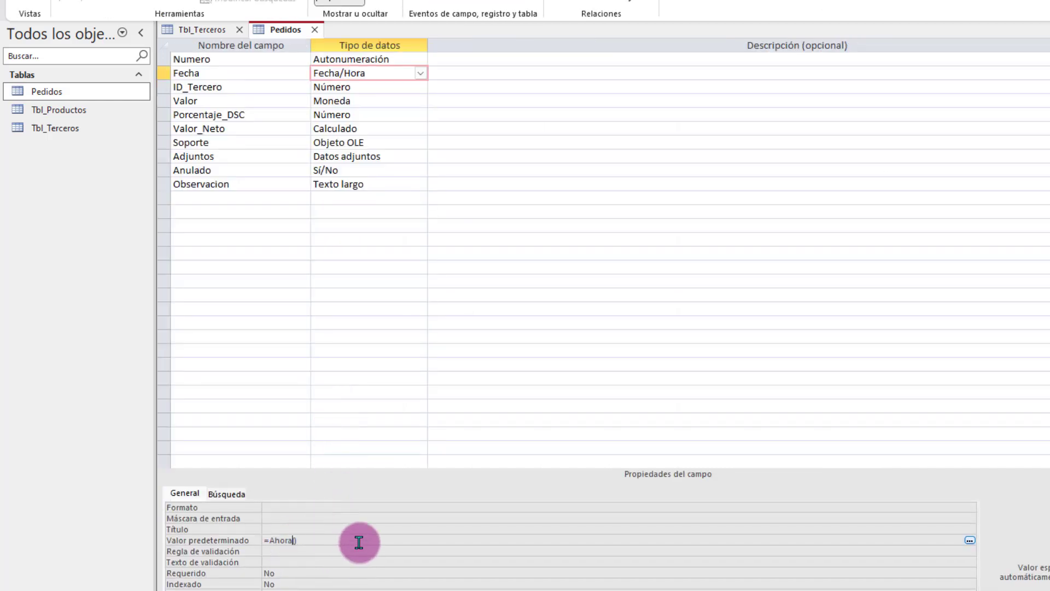
{"action": "key", "text": "shift+Left"}
{"action": "key", "text": "shift+Left"}
{"action": "key", "text": "shift+Left"}
{"action": "key", "text": "shift+Left"}
{"action": "key", "text": "shift+Left"}
{"action": "type", "text": "date"}
{"action": "key", "text": "Return"}
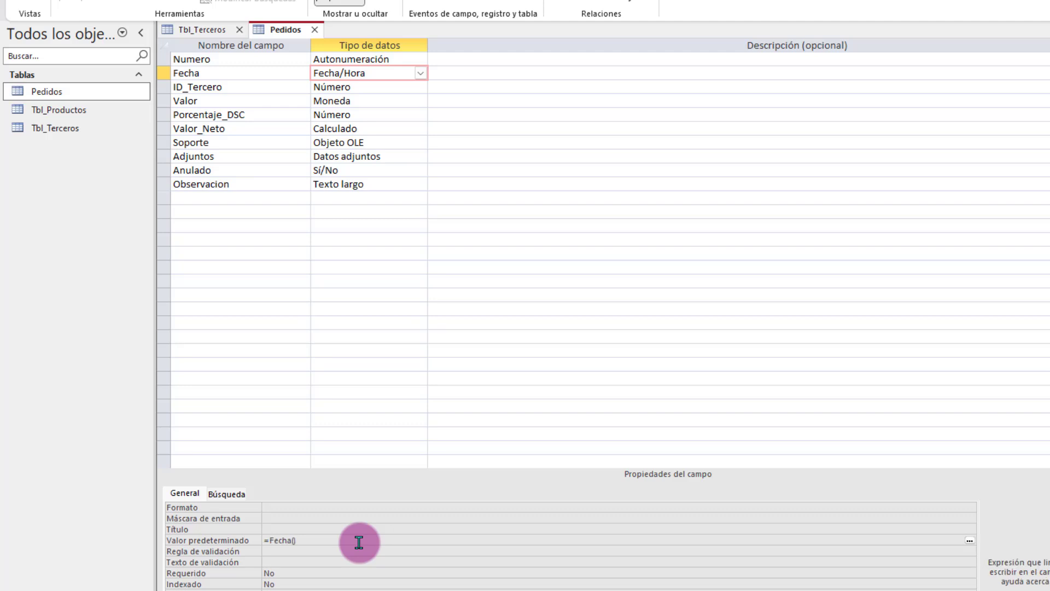
Step: Save the table and confirm in Datasheet View that the new row's Fecha defaults to 24/06/2024
{"action": "double_click", "coordinate": [283, 540]}
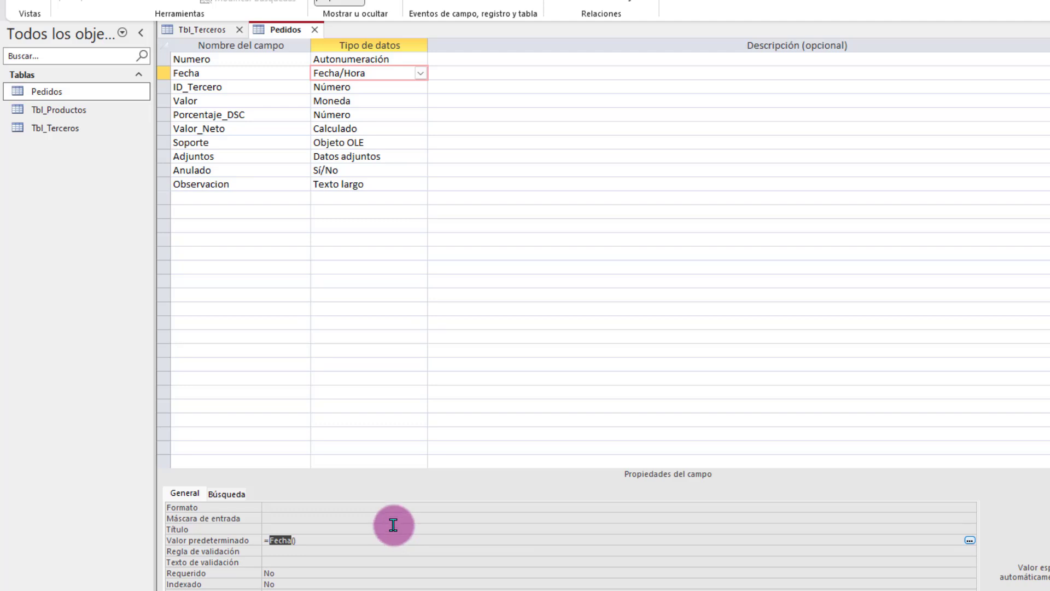
{"action": "right_click", "coordinate": [271, 30]}
{"action": "left_click", "coordinate": [319, 127]}
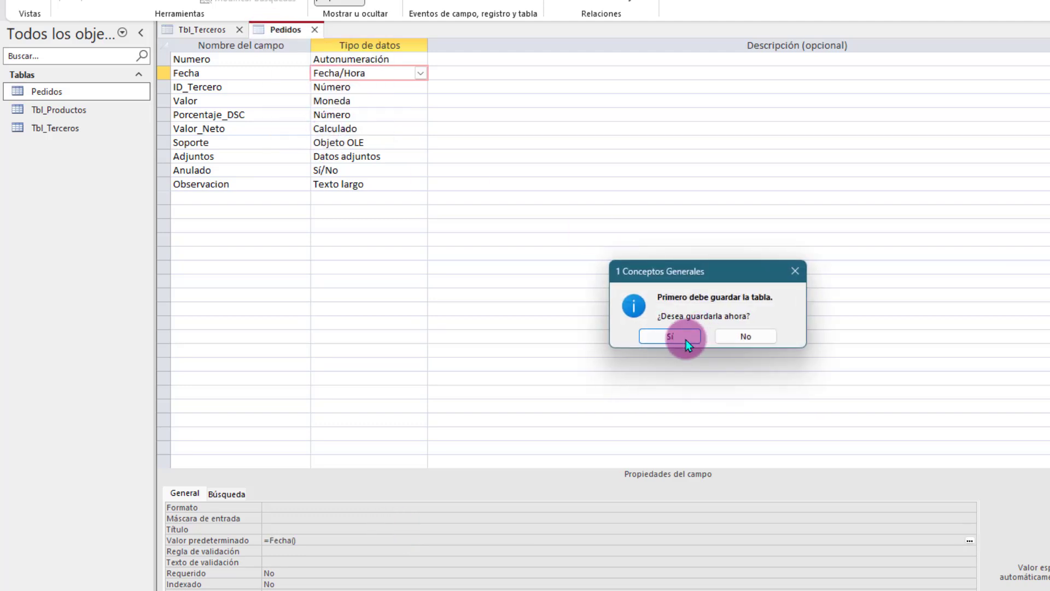
{"action": "left_click", "coordinate": [684, 341]}
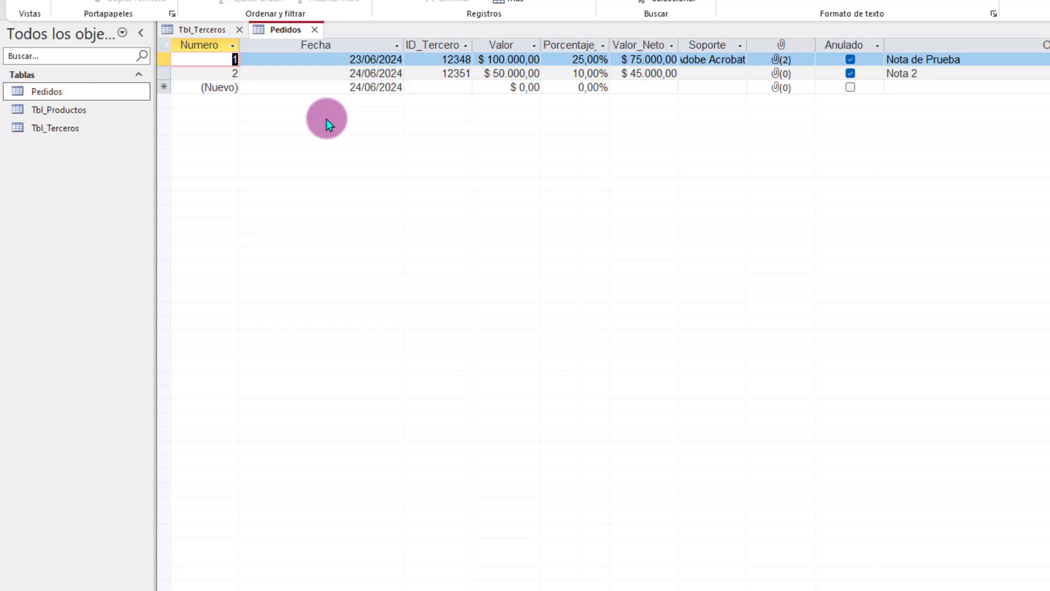
{"action": "left_click", "coordinate": [329, 86]}
{"action": "left_click_drag", "start_coordinate": [330, 87], "coordinate": [383, 87]}
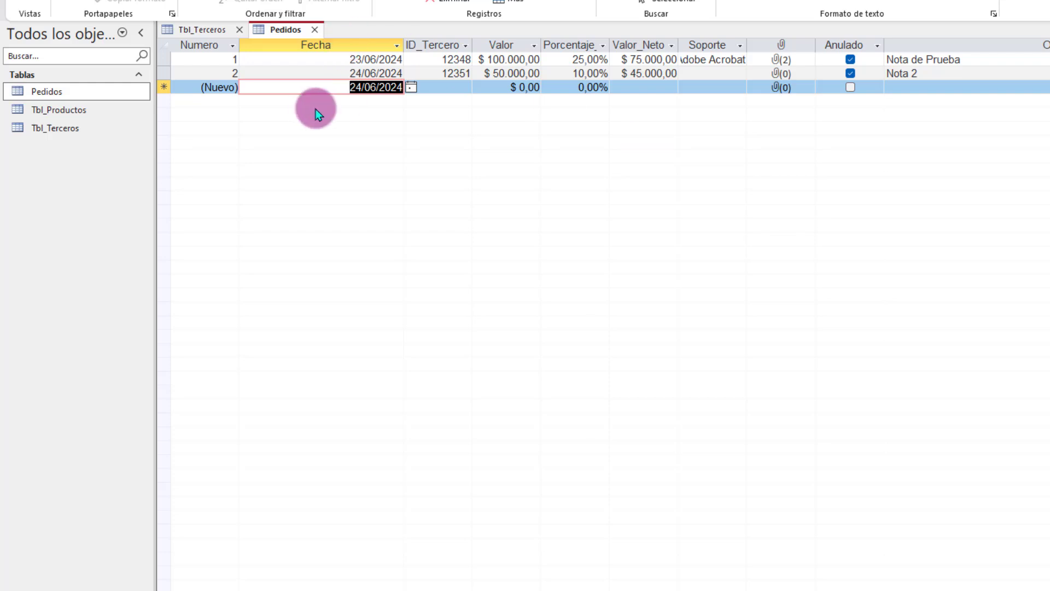
{"action": "left_click", "coordinate": [268, 87]}
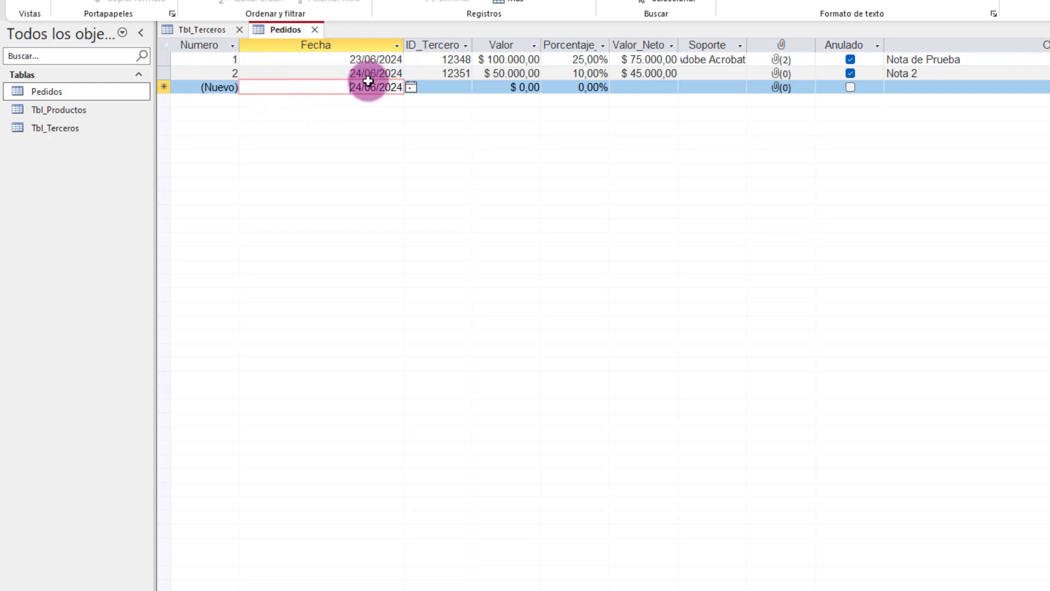
{"action": "left_click_drag", "start_coordinate": [337, 87], "coordinate": [399, 87]}
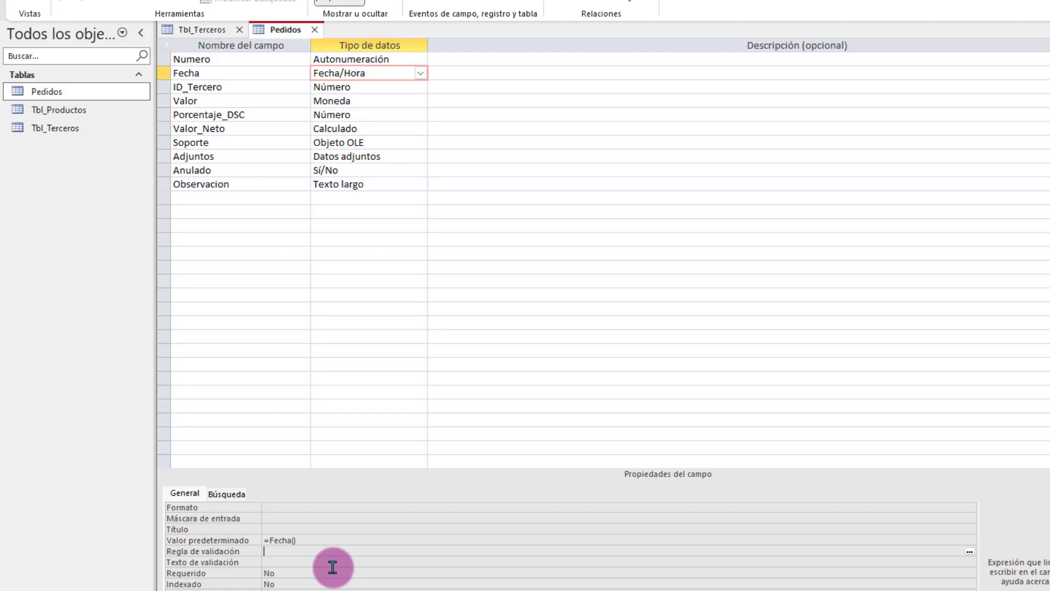
Step: Set the Fecha field's Requerido property to Sí
{"action": "left_click", "coordinate": [328, 571]}
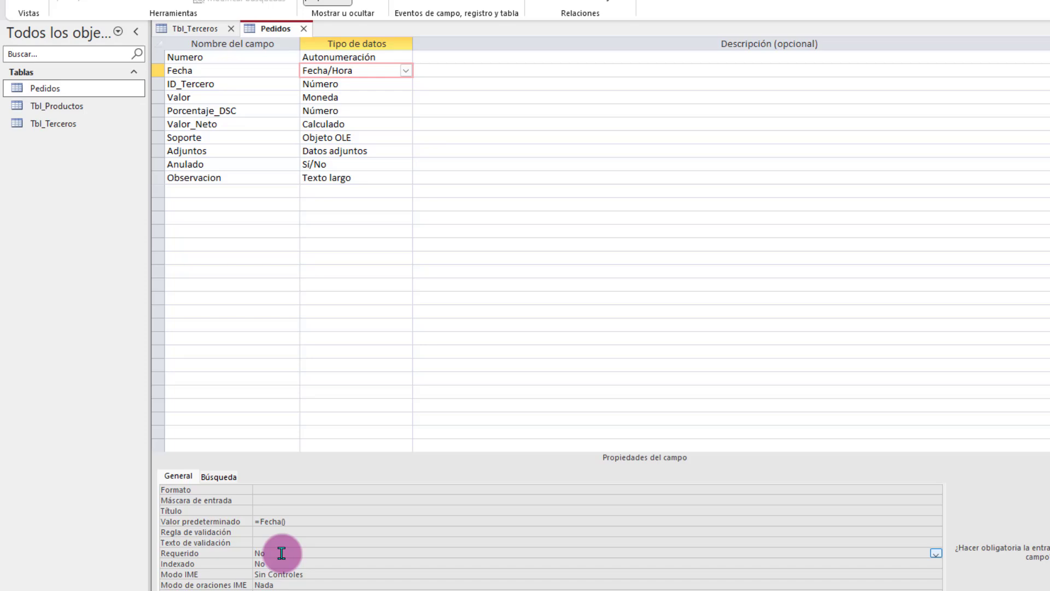
{"action": "left_click", "coordinate": [936, 553]}
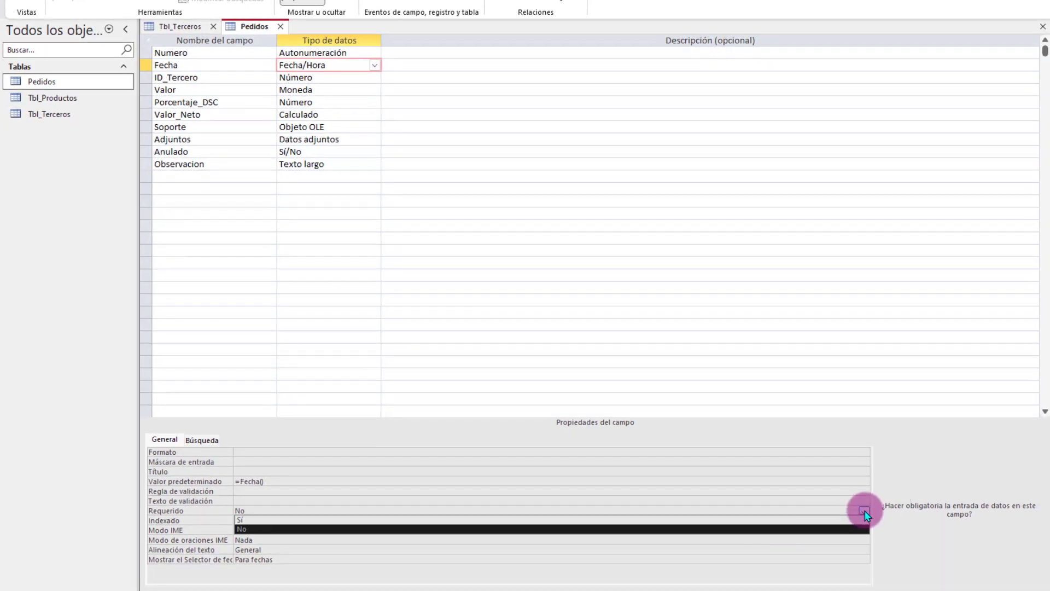
{"action": "left_click", "coordinate": [278, 520]}
Step: Keep Mostrar el Selector de fecha as Para fechas and return Pedidos to Datasheet View
{"action": "left_click", "coordinate": [458, 550]}
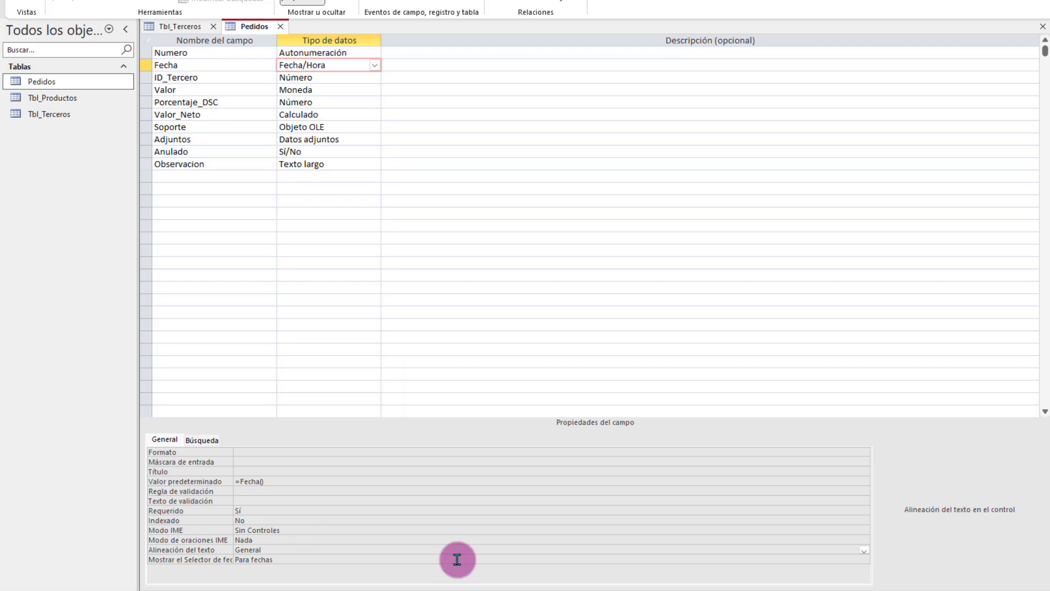
{"action": "left_click", "coordinate": [301, 558]}
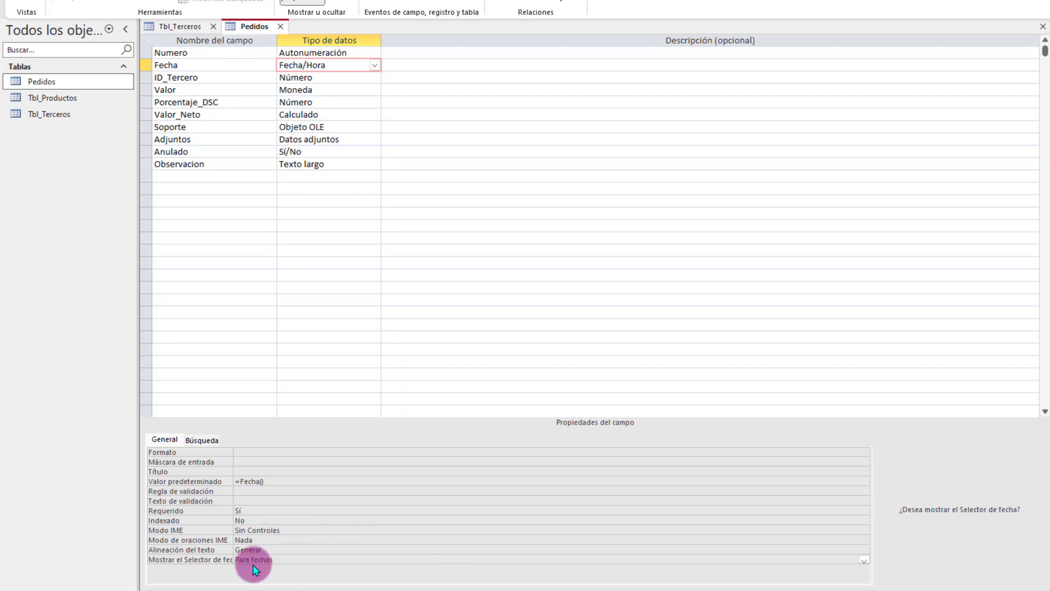
{"action": "left_click", "coordinate": [205, 560]}
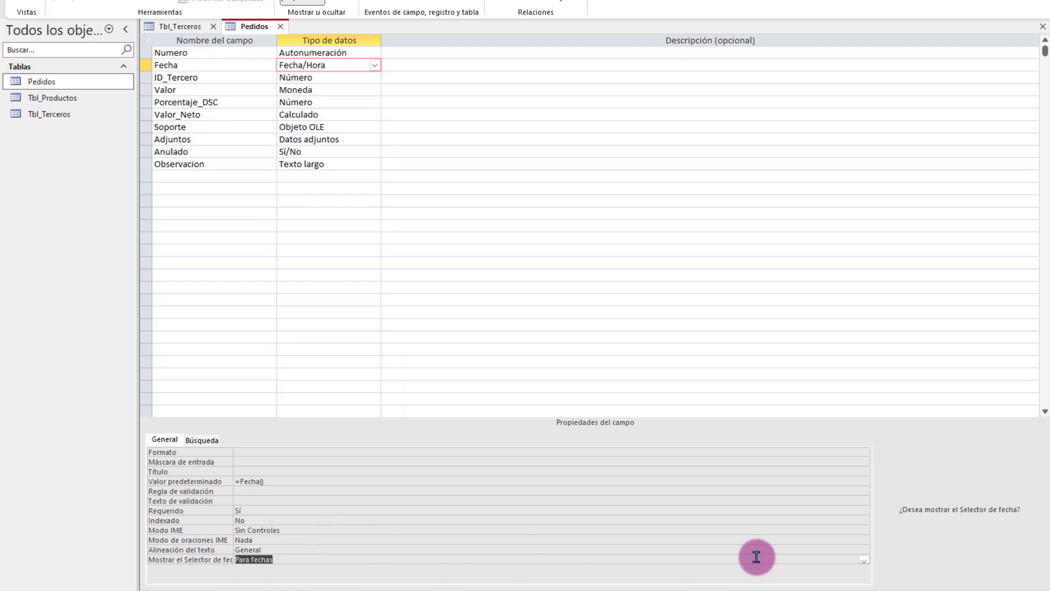
{"action": "left_click", "coordinate": [864, 559]}
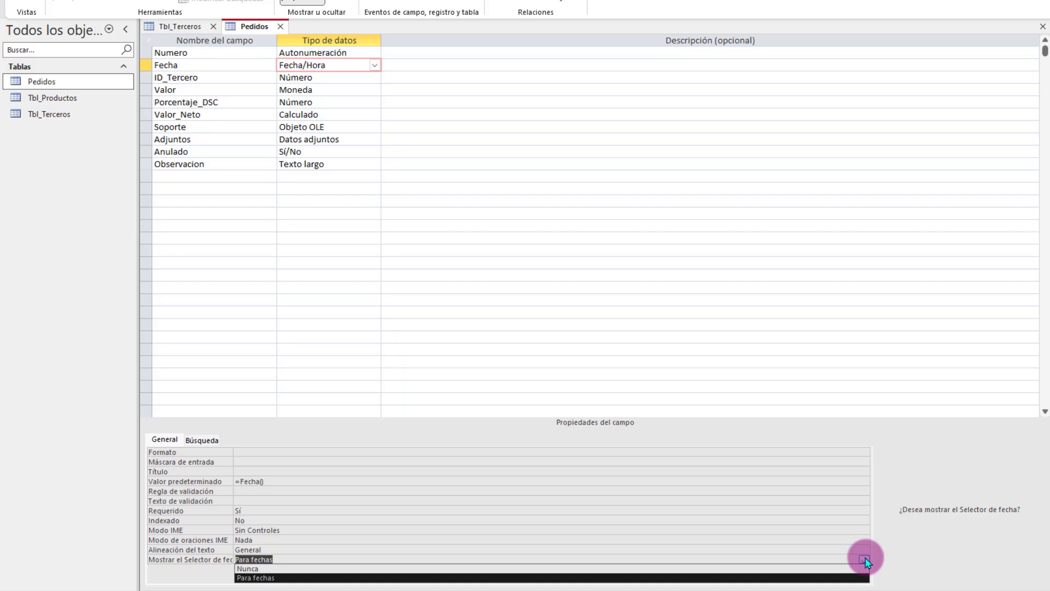
{"action": "left_click", "coordinate": [260, 577]}
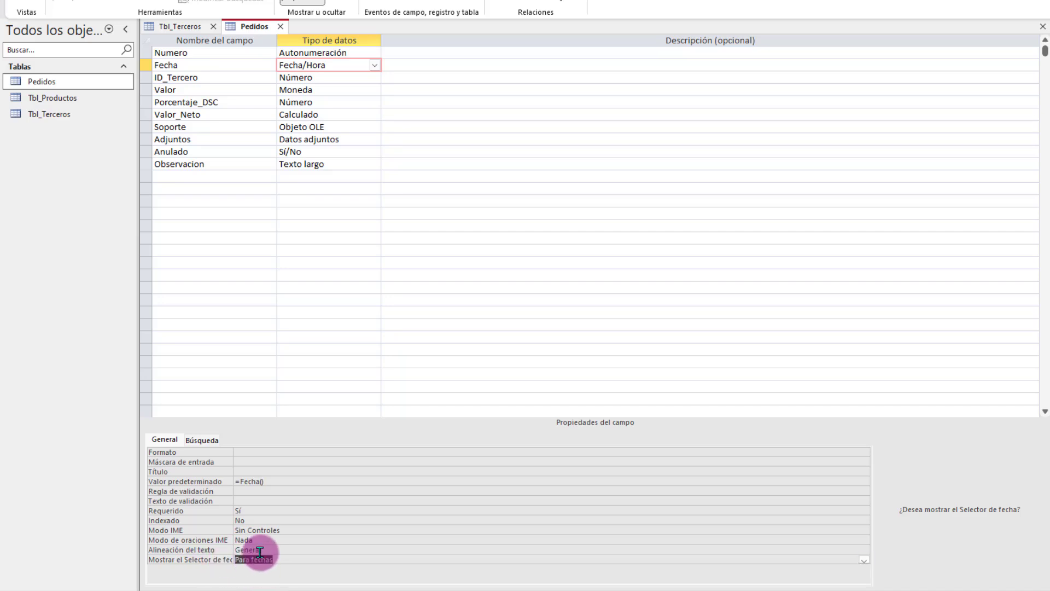
{"action": "right_click", "coordinate": [255, 30]}
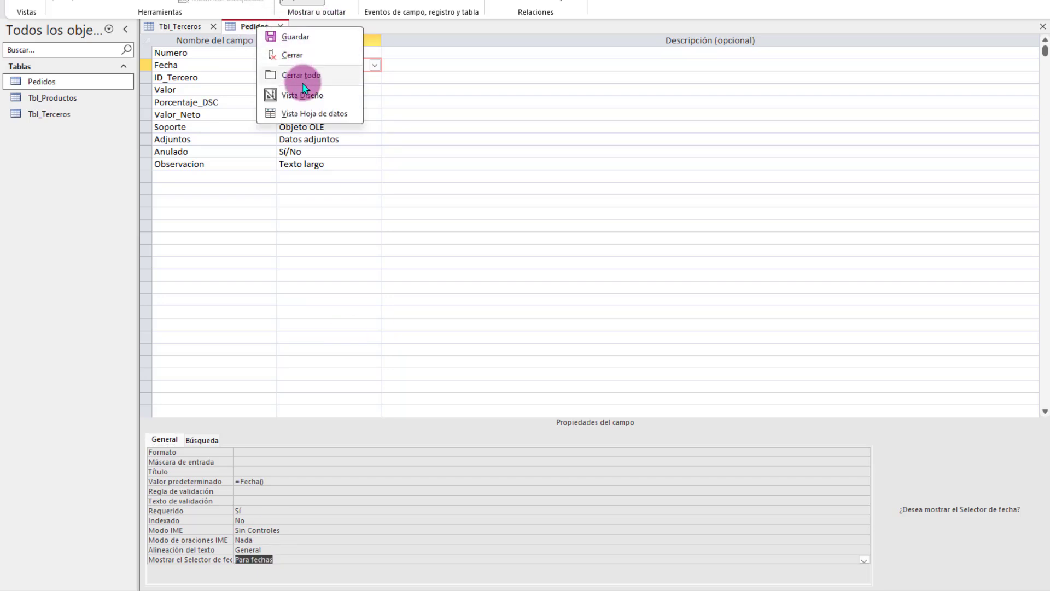
{"action": "left_click", "coordinate": [310, 113]}
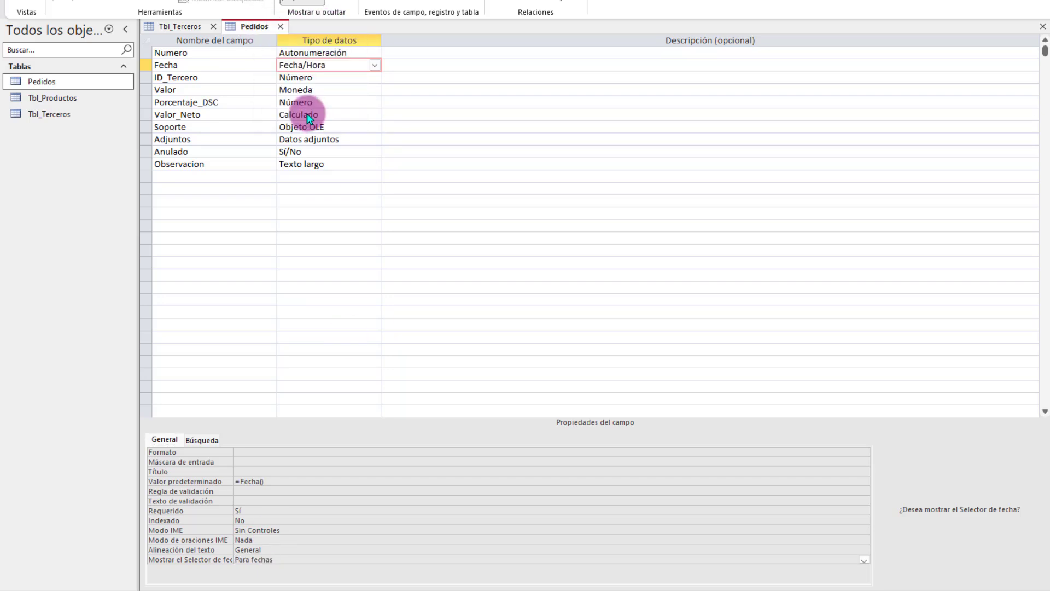
{"action": "left_click", "coordinate": [316, 76]}
Step: Pick 25/06/2024 from the calendar for the new record's Fecha, then leave the row to save record 3
{"action": "left_click", "coordinate": [291, 79]}
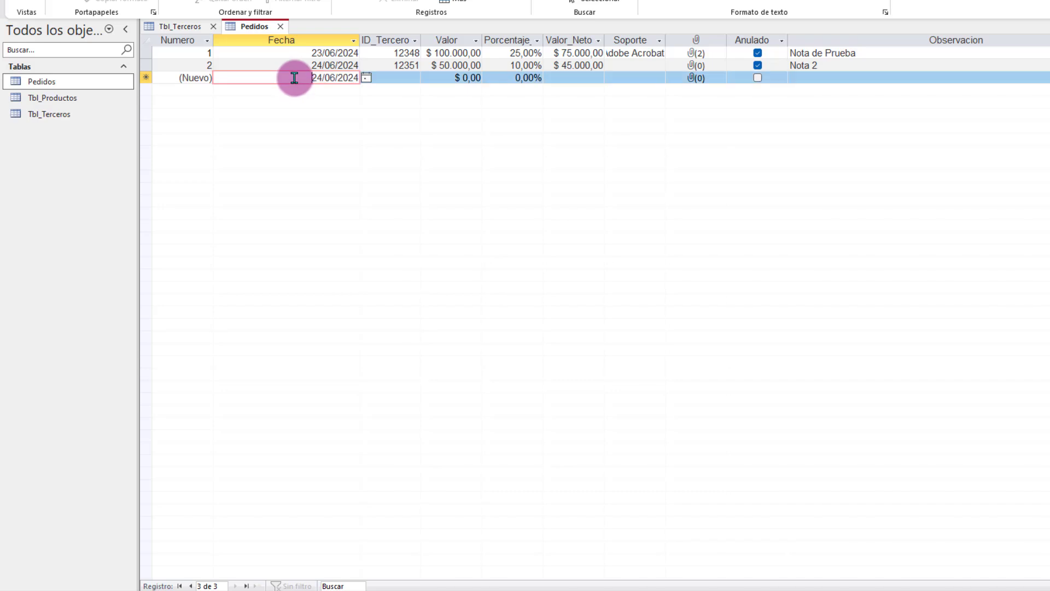
{"action": "left_click", "coordinate": [366, 79]}
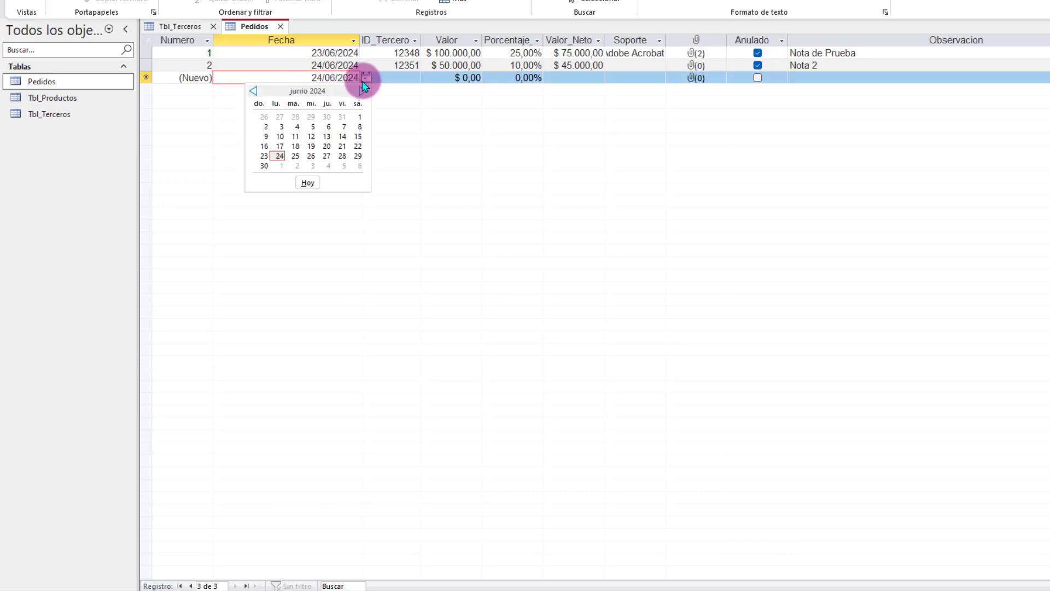
{"action": "left_click", "coordinate": [295, 156]}
{"action": "key", "text": "Tab"}
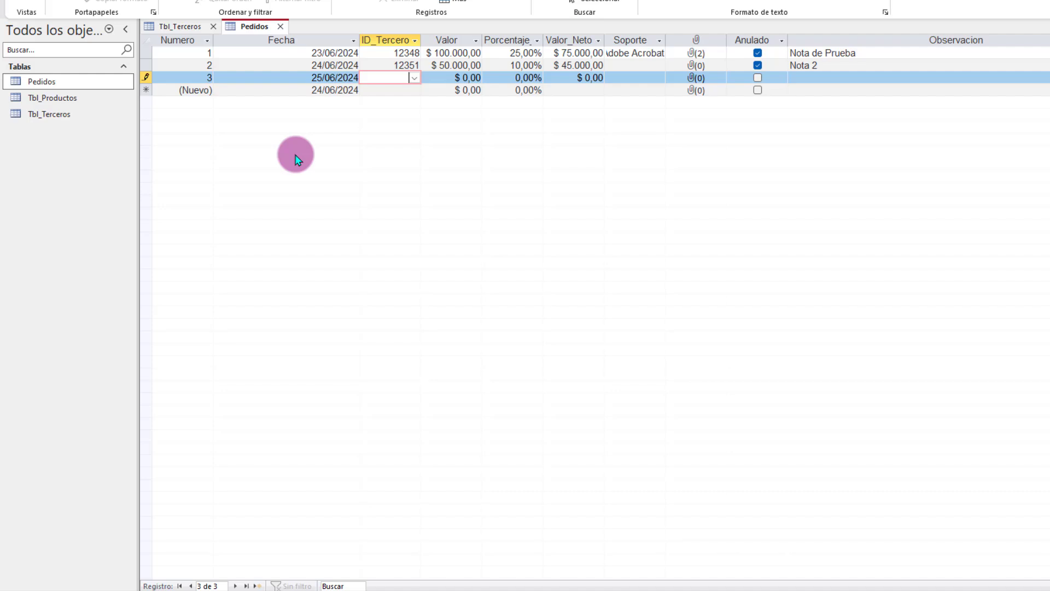
{"action": "key", "text": "ctrl+Home"}
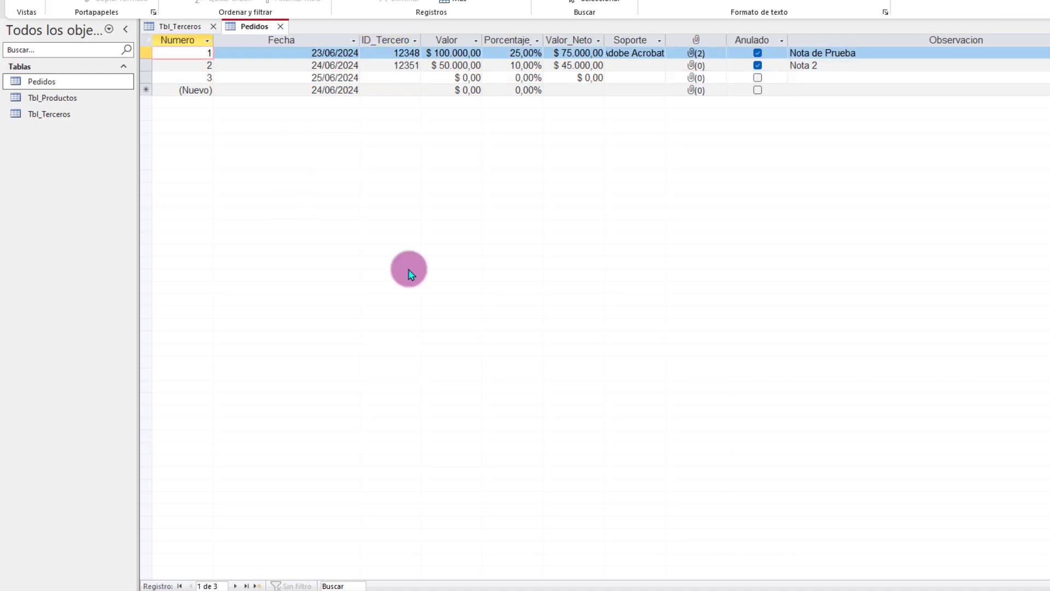